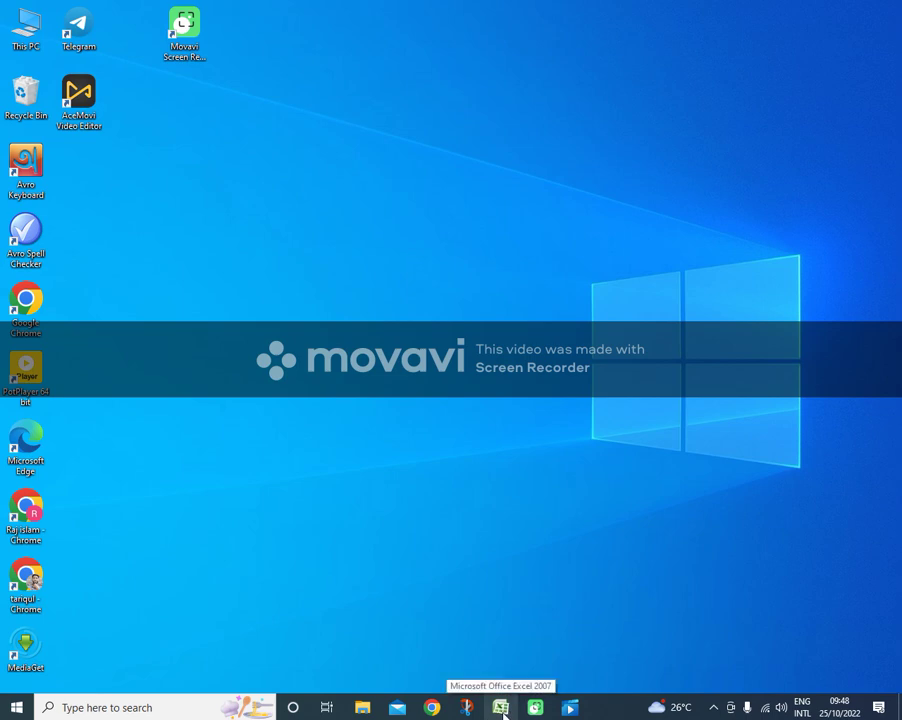
Step: Launch Microsoft Office Excel 2007 from the taskbar to get a blank workbook
left_click(501, 708)
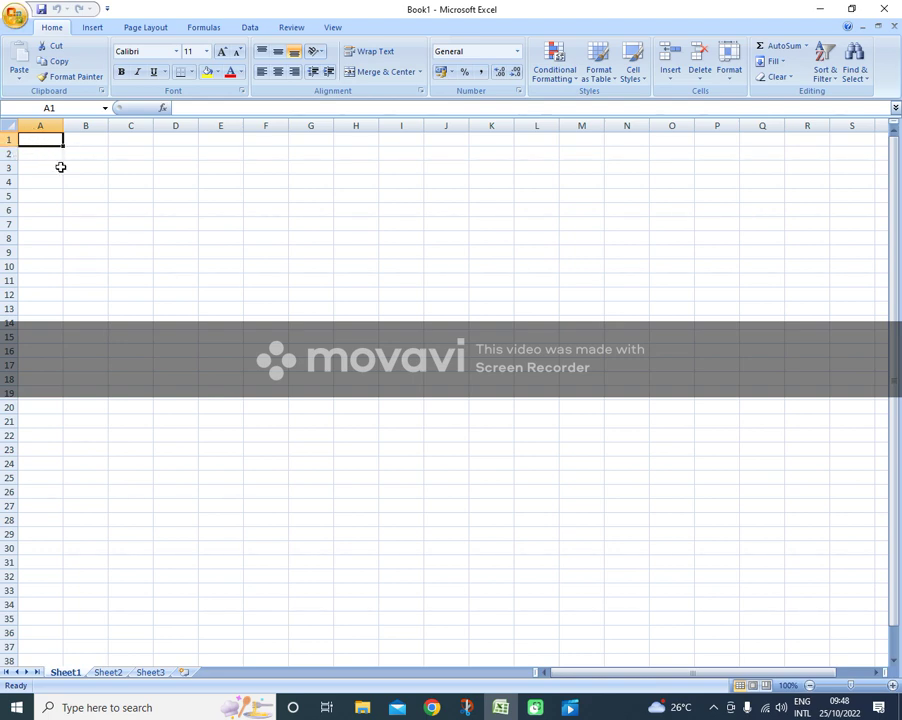
Step: Apply All Borders to the range A1:J21, then select A1:J1 for the title
left_click_drag(34, 146, 217, 296)
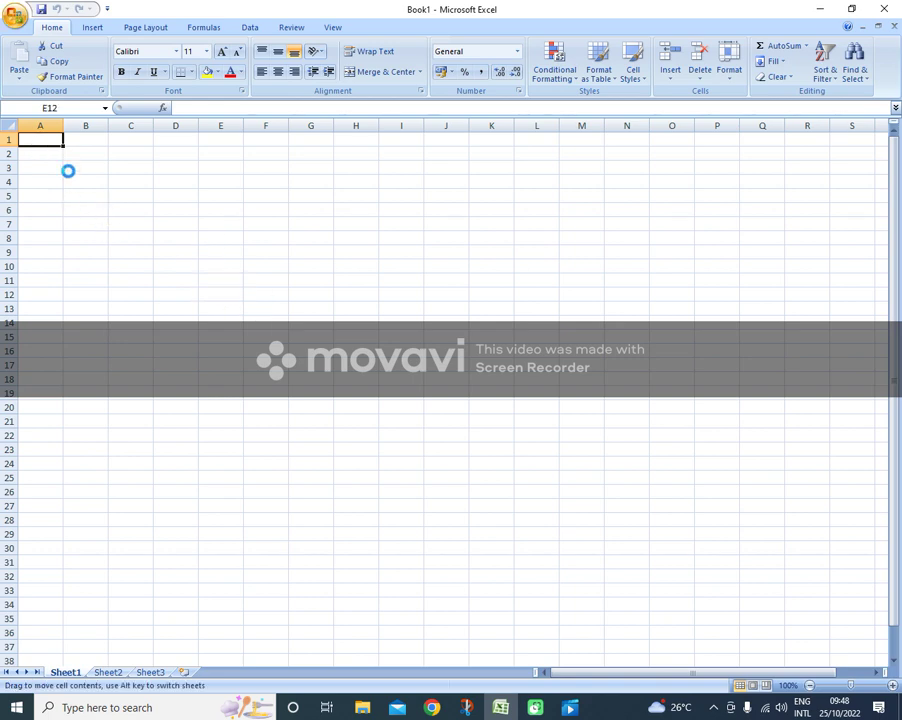
mouse_move(61, 144)
left_mouse_down()
mouse_move(544, 488)
mouse_move(474, 418)
mouse_move(459, 418)
left_mouse_up()
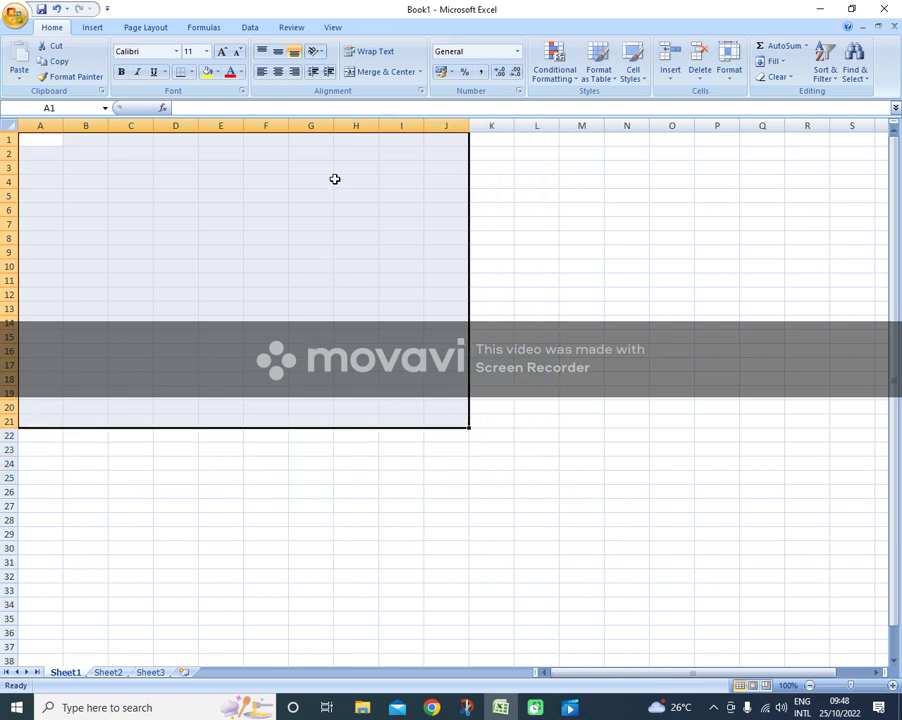
left_click(191, 72)
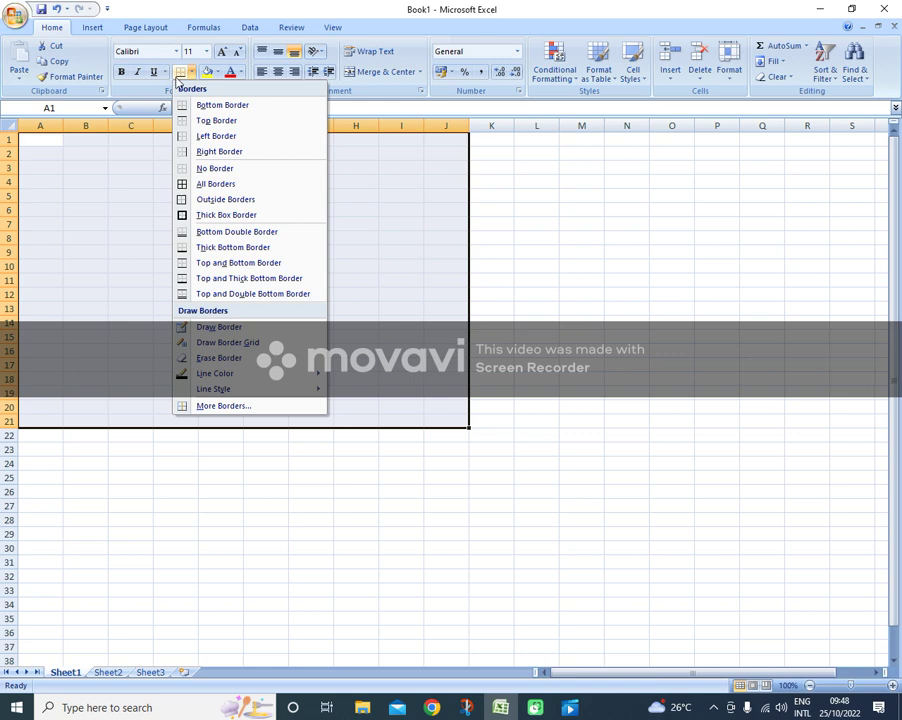
left_click(203, 186)
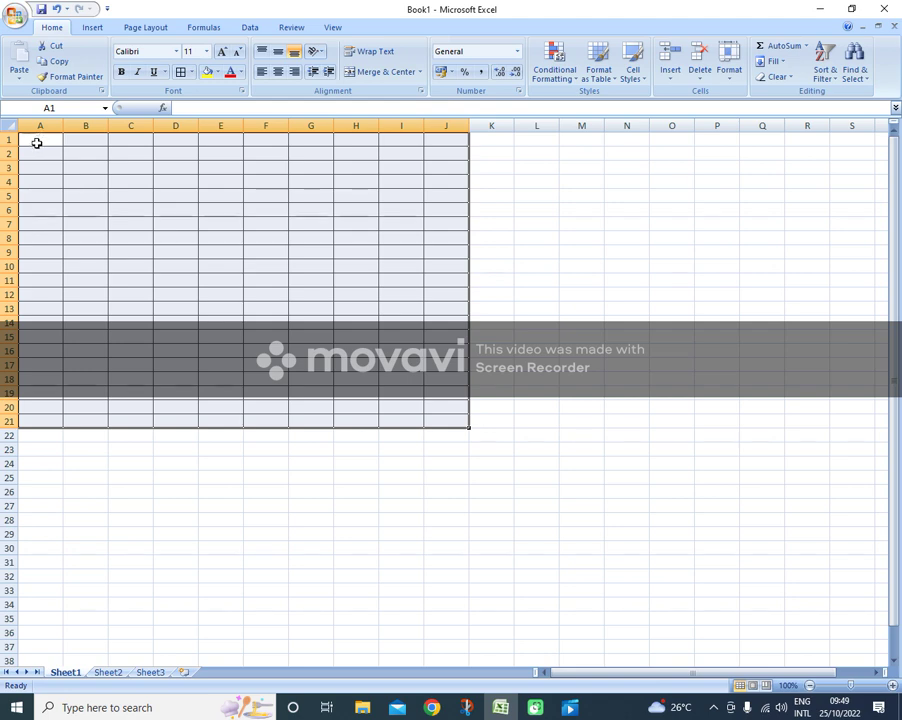
mouse_move(40, 138)
left_mouse_down()
mouse_move(176, 149)
mouse_move(446, 140)
left_mouse_up()
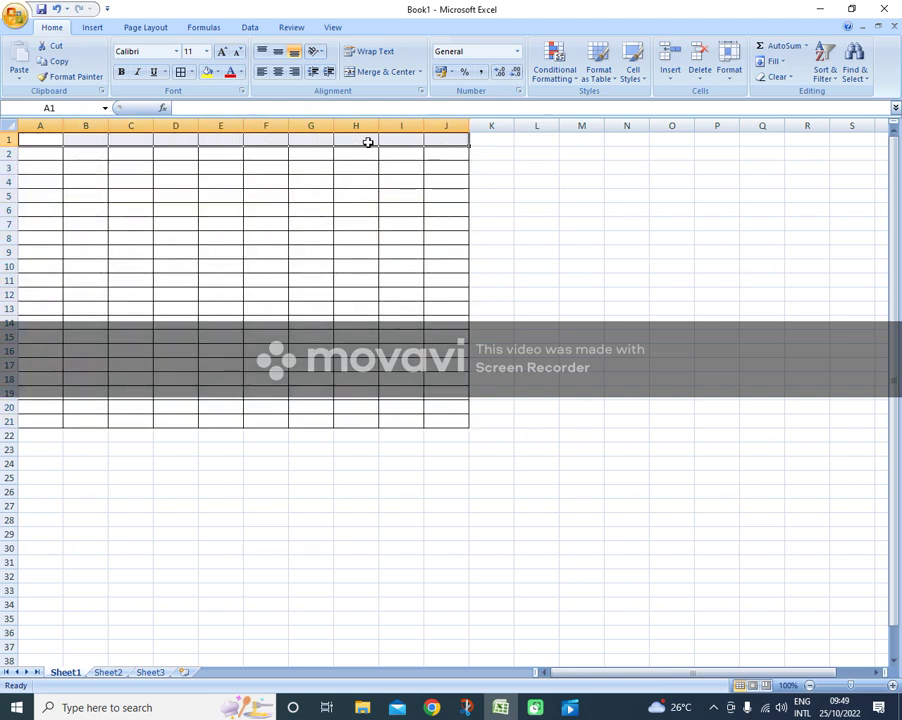
Step: Merge and centre A1:J1 into one title cell, then select A1:J21
left_click(378, 80)
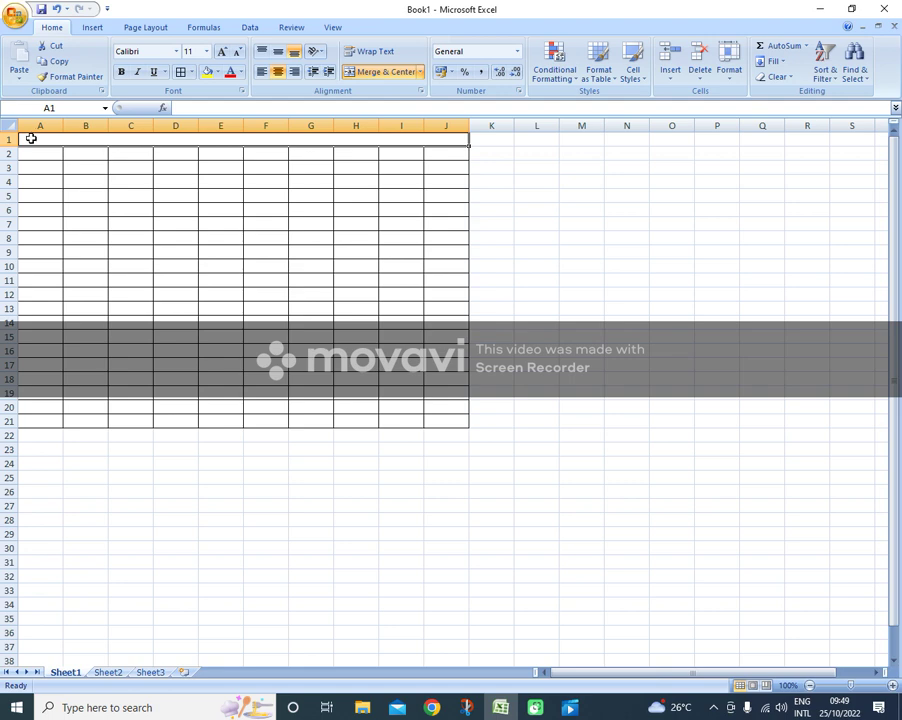
left_click_drag(31, 139, 270, 419)
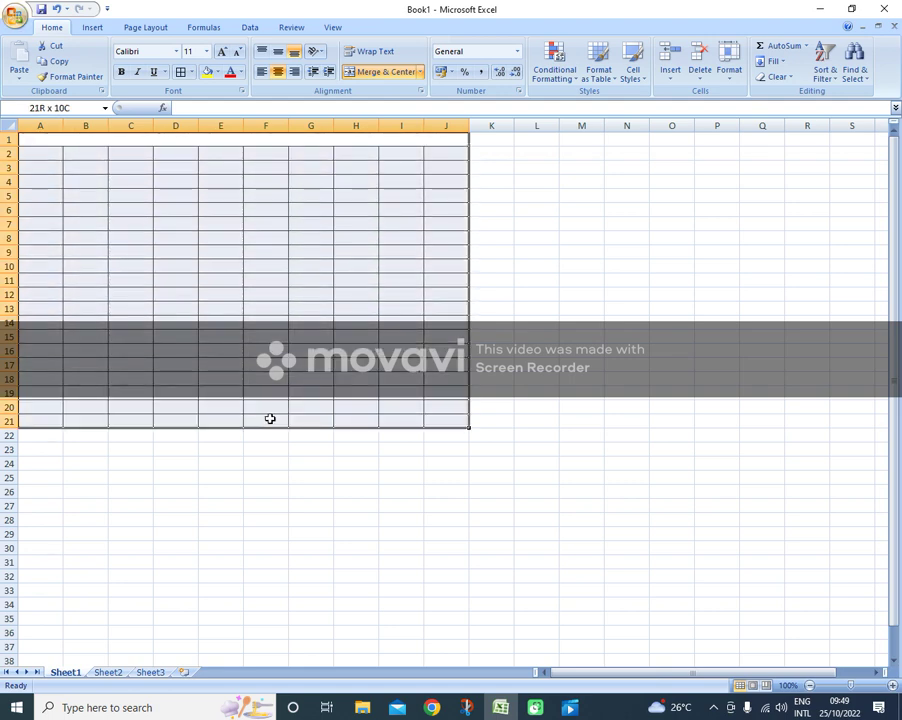
Step: Set the height of table rows 1–21 to 20
left_click(731, 68)
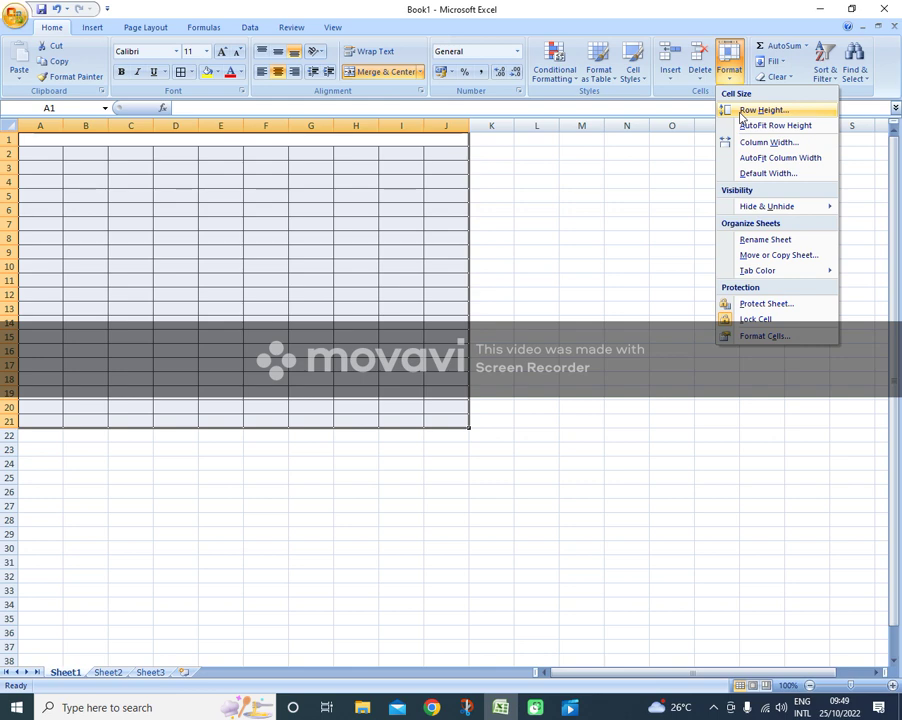
left_click(762, 110)
type("20")
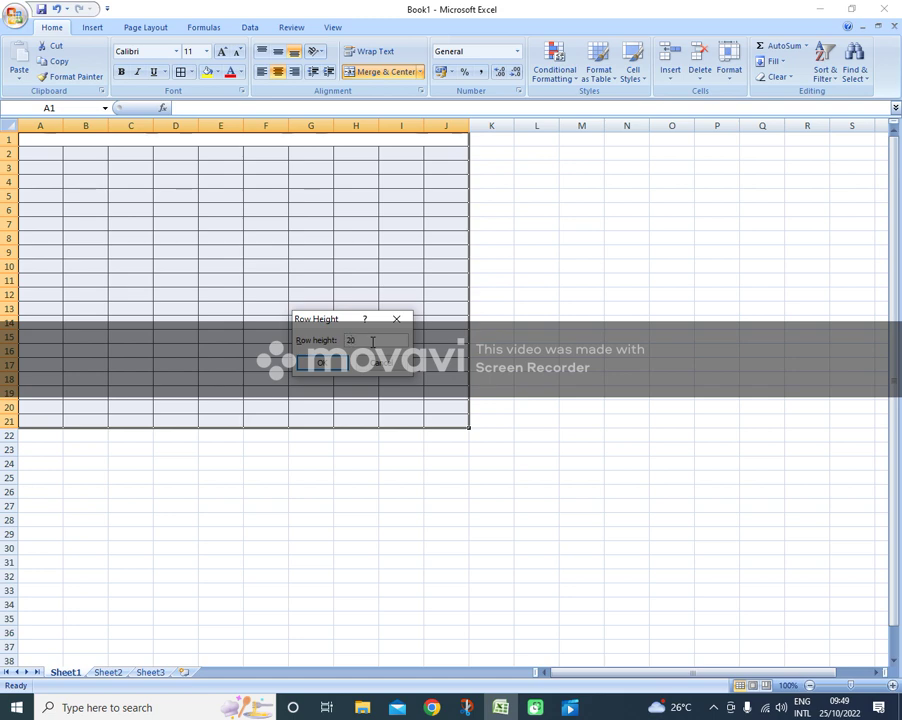
left_click(318, 367)
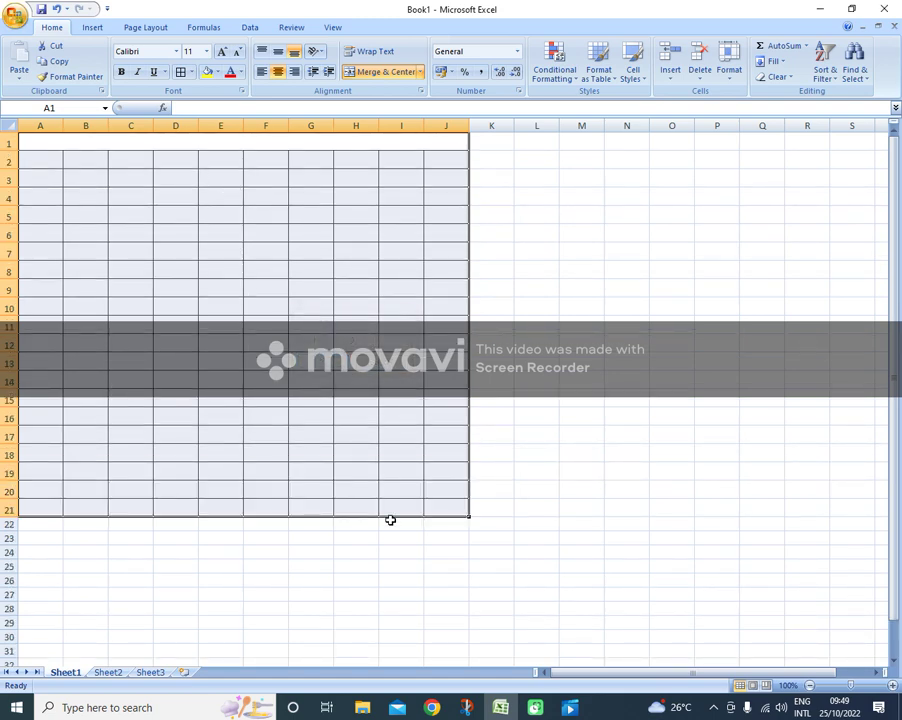
Step: Set the width of columns A–J to 20
left_click(731, 81)
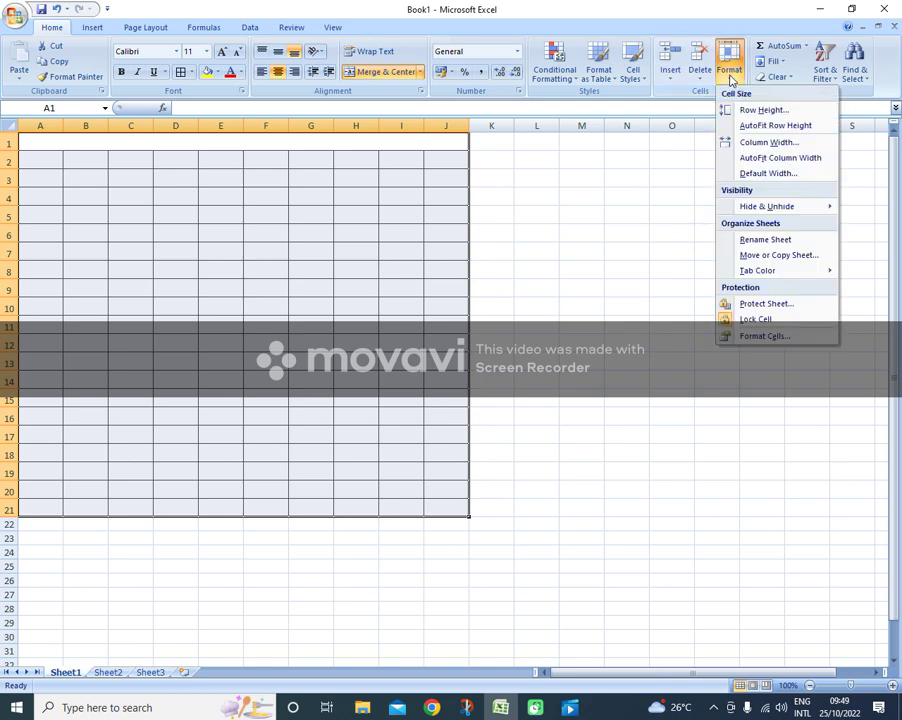
left_click(745, 144)
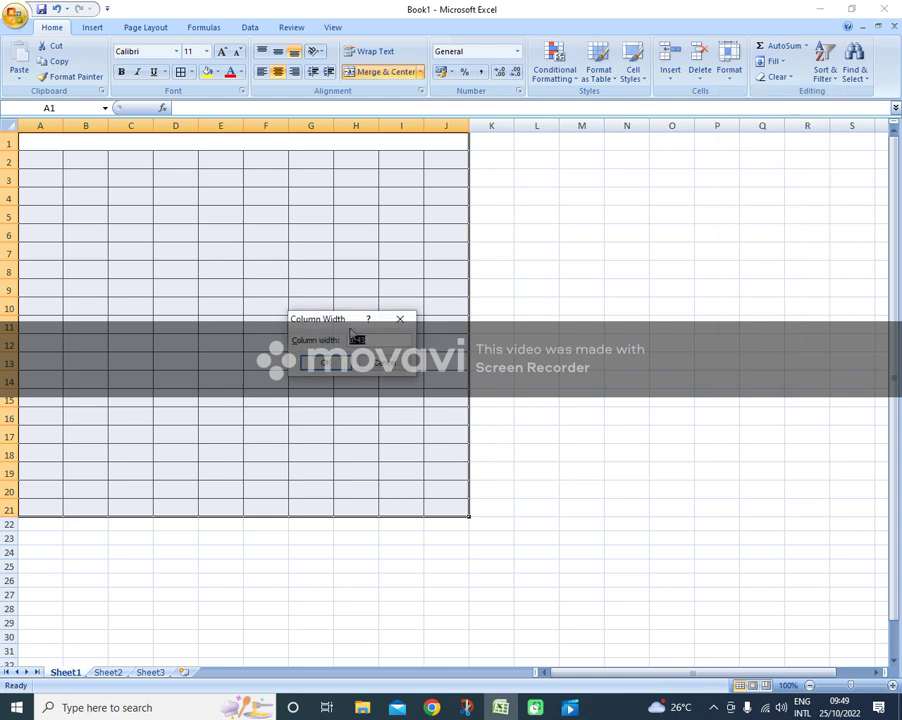
key("BackSpace")
key("Return")
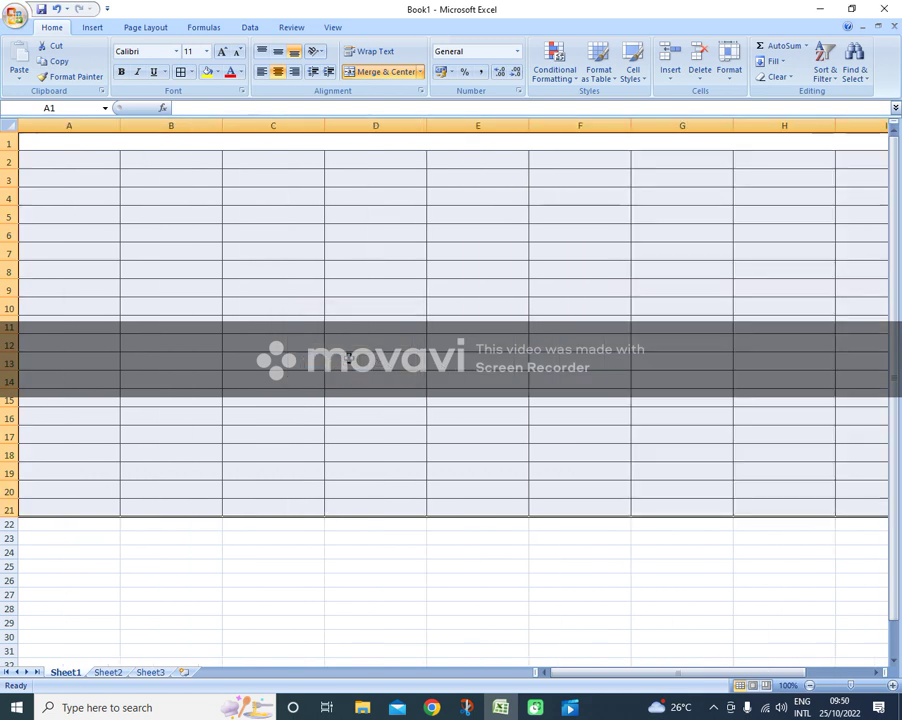
scroll(416, 261, "down", 1)
scroll(416, 261, "up", 1)
Step: Type the Bengali title 'বাংলাদেশ দরিদ্য দান সংস্থা' into merged cell A1
left_click(143, 141)
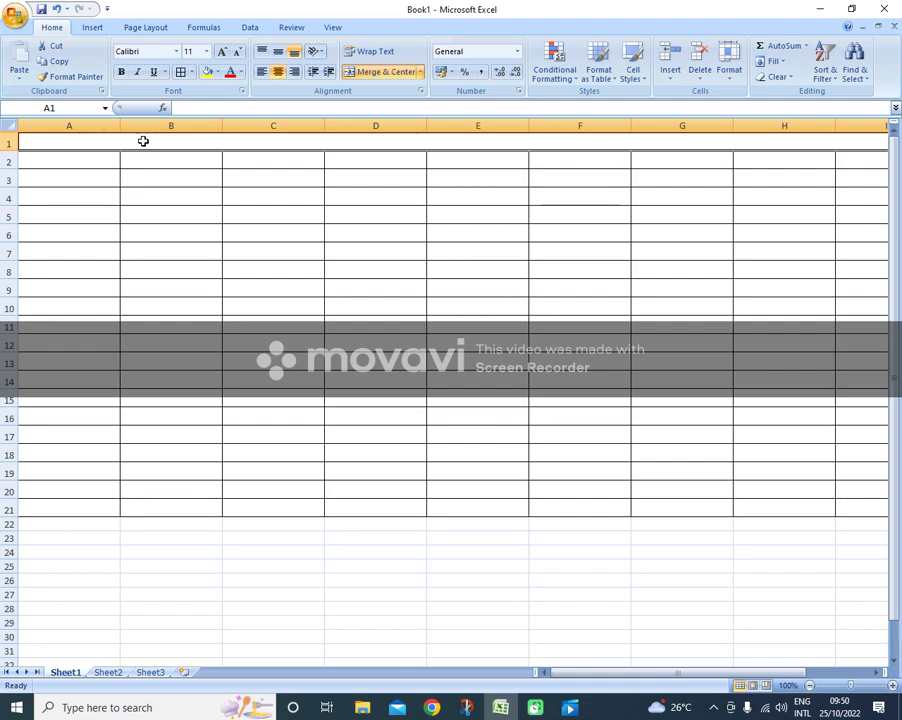
type("ক")
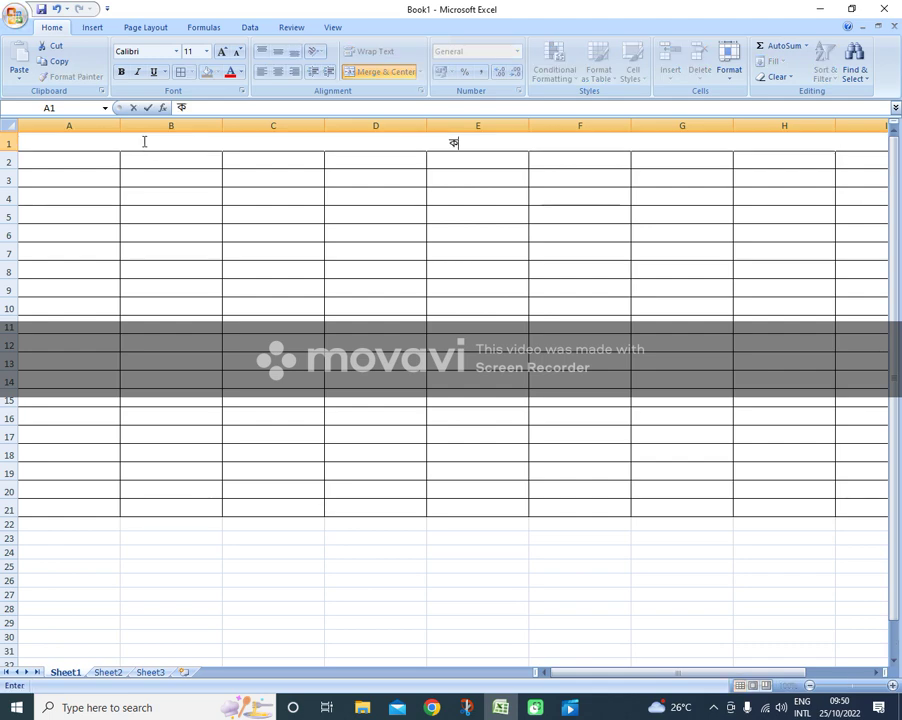
key("BackSpace")
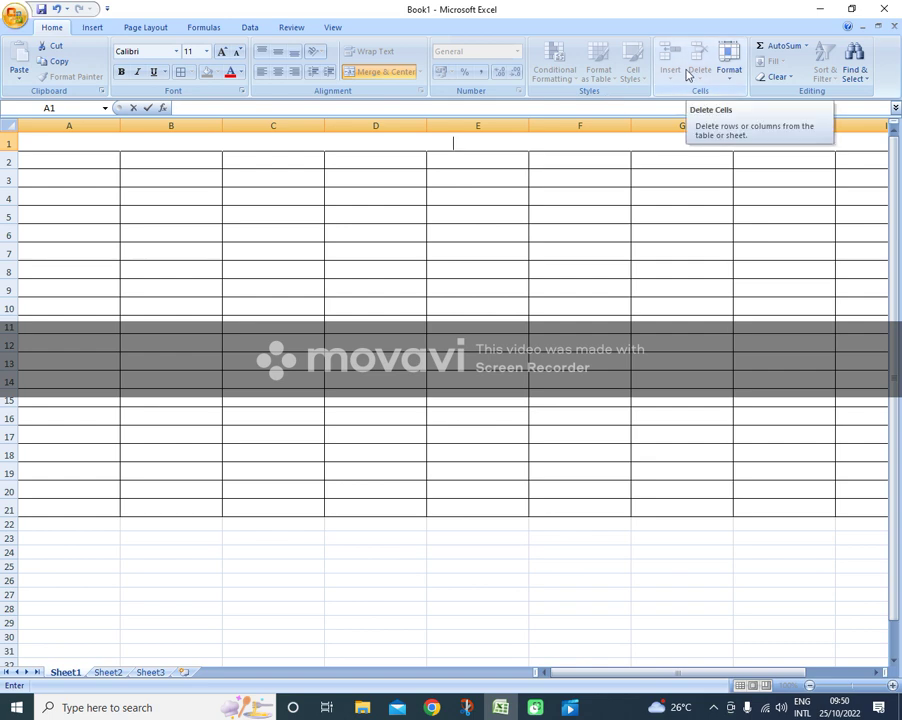
type("বা")
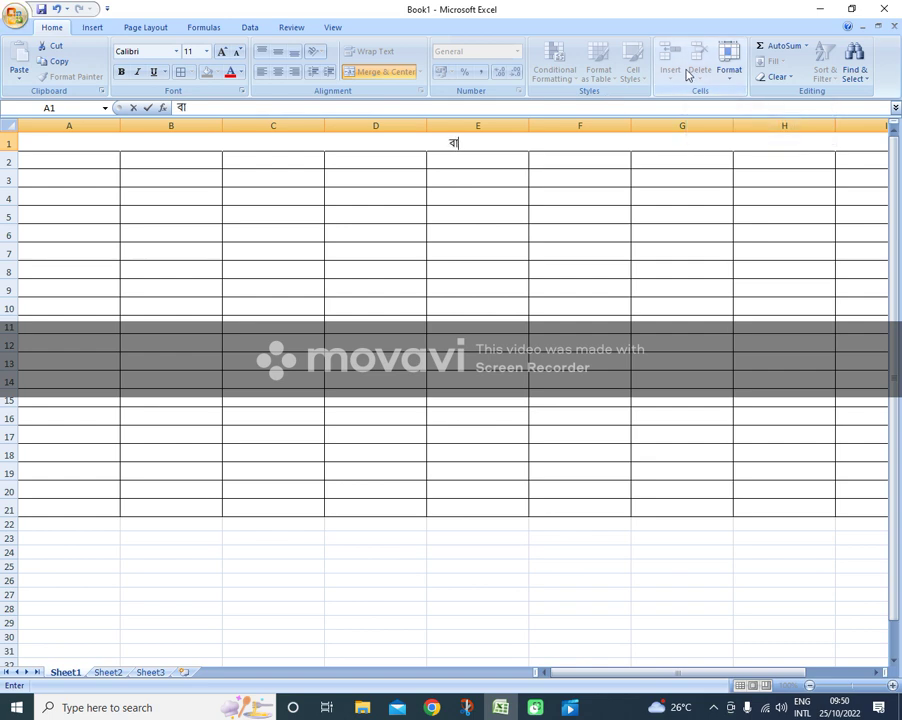
type("ং")
type("লা")
type("দেশ দ")
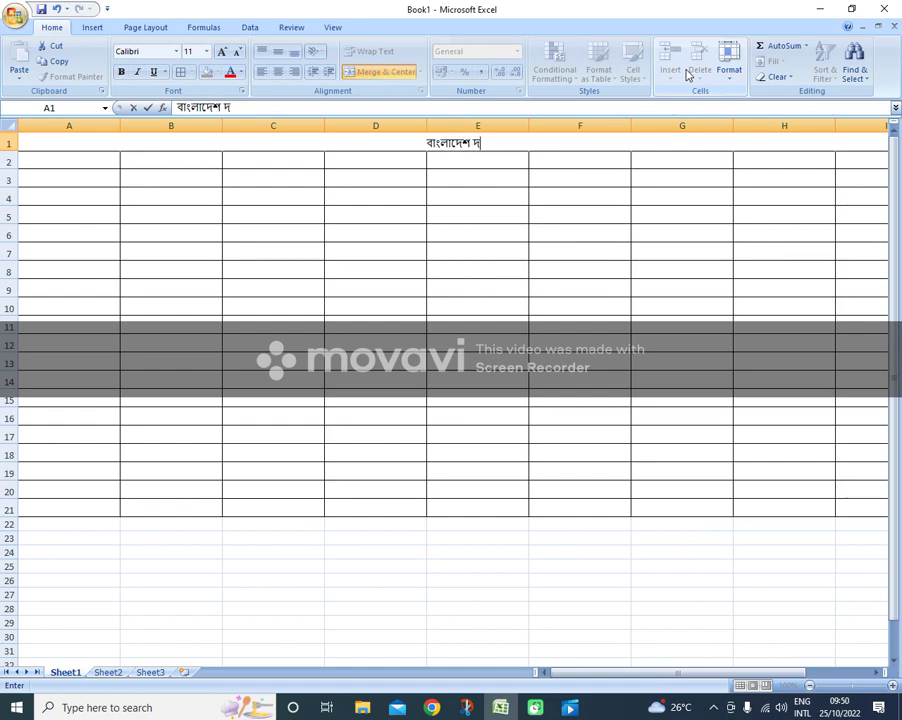
type("রিদ")
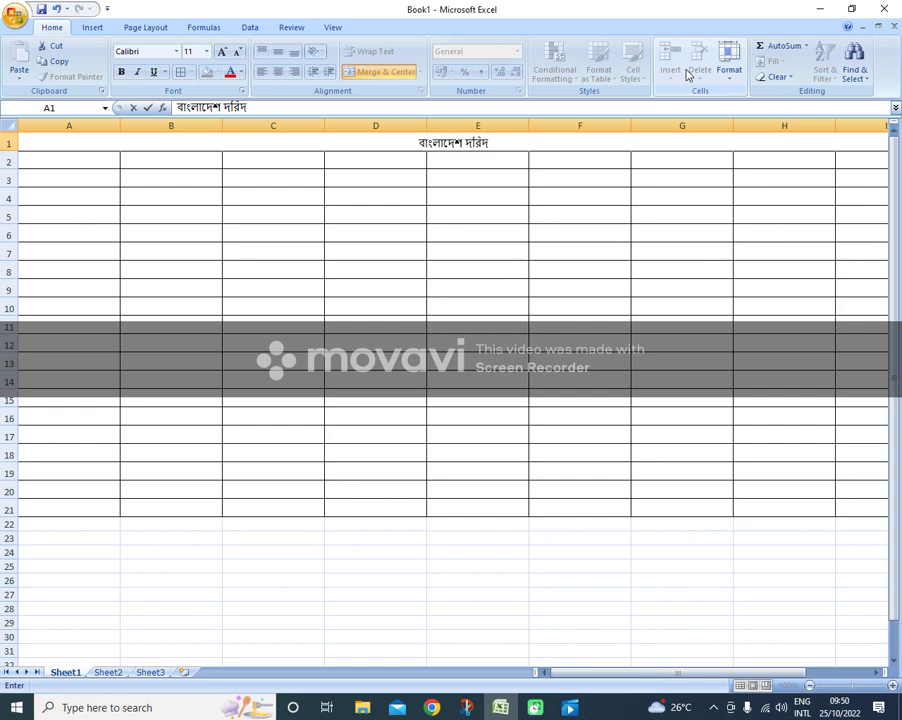
type("্য")
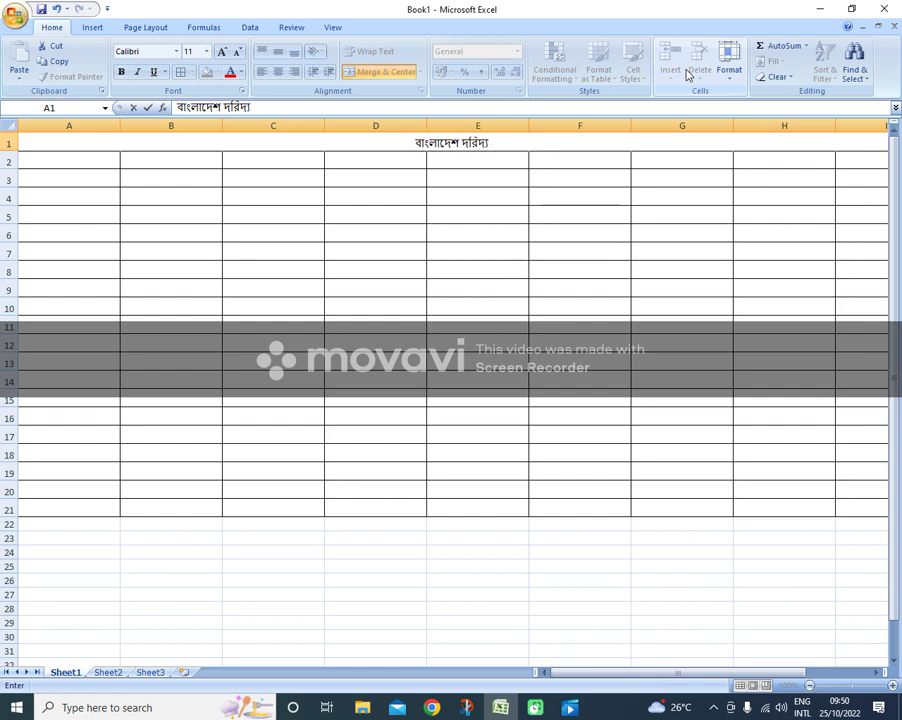
type(" দা")
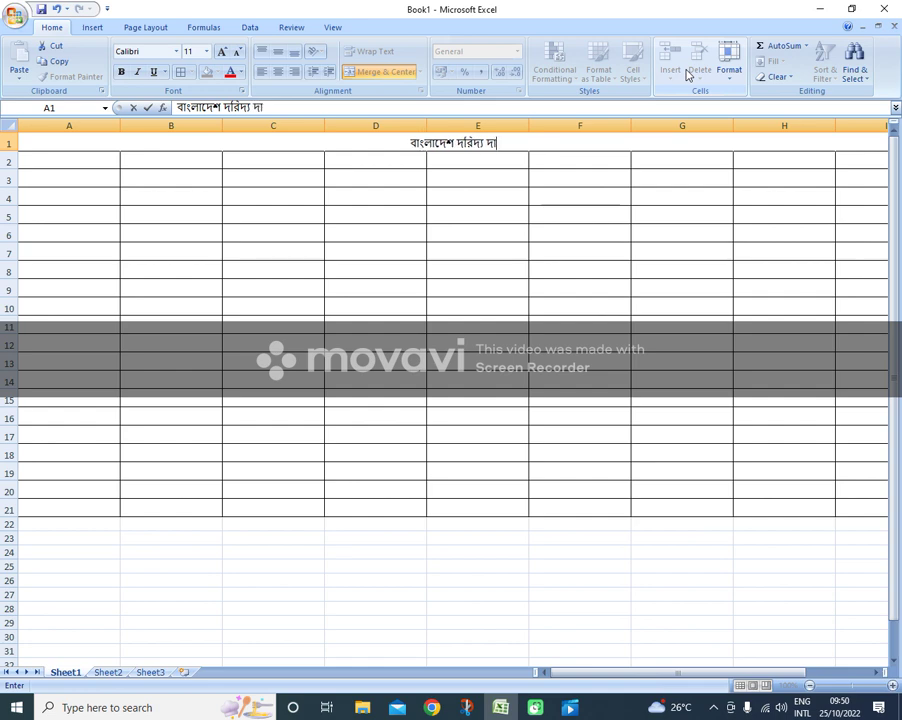
type("ন স")
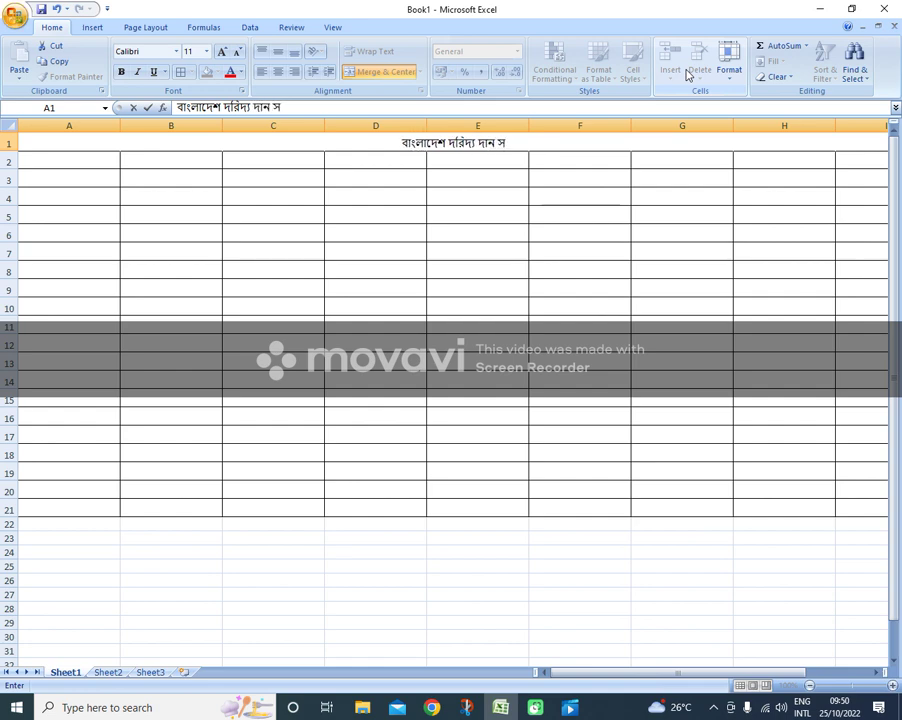
type("ংস্")
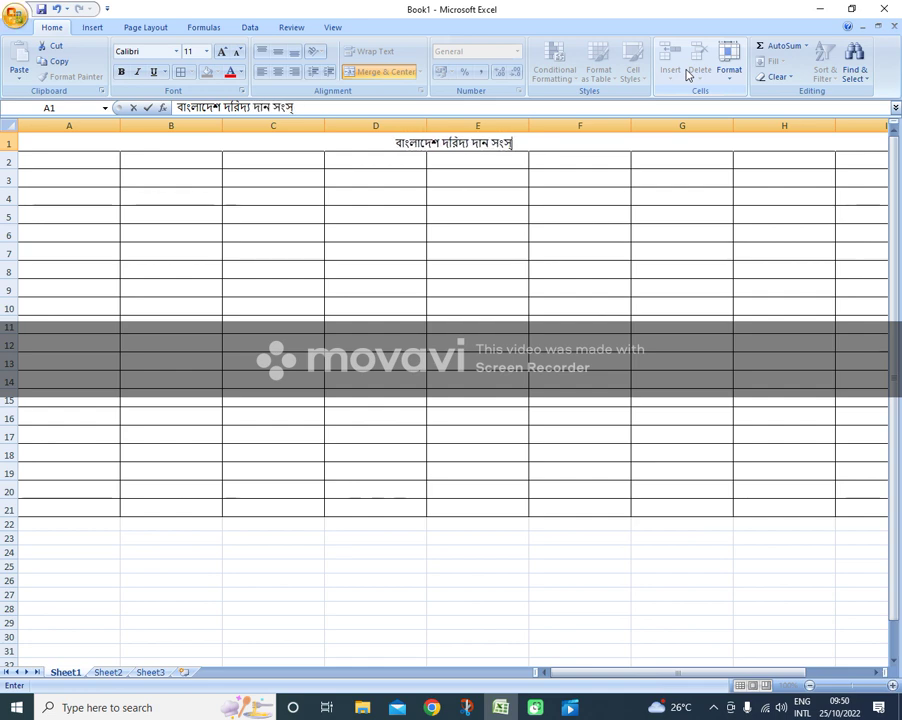
type("থা")
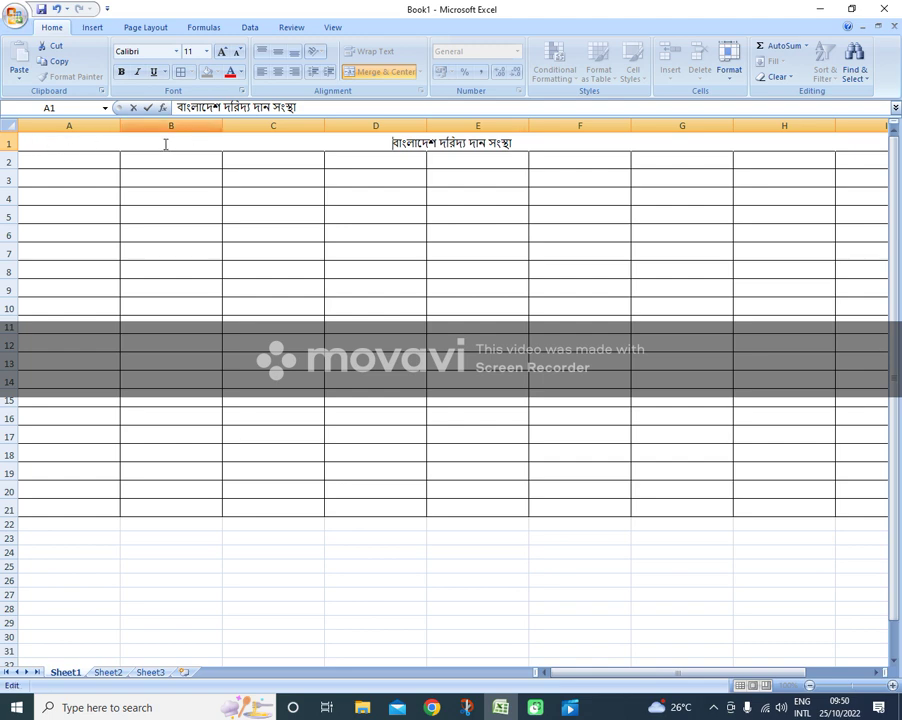
left_click(164, 142)
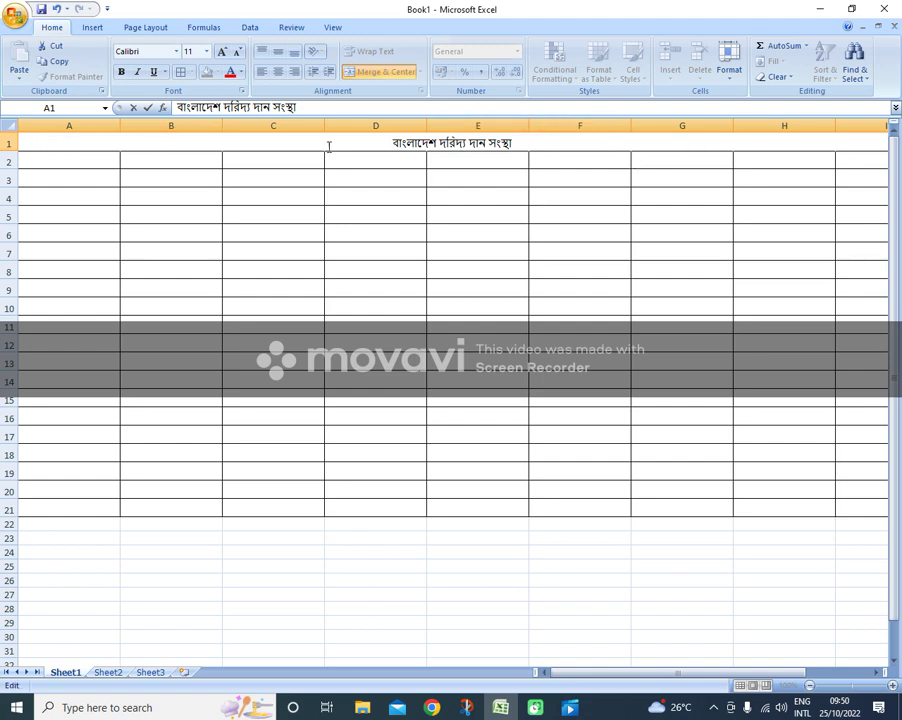
left_click(68, 160)
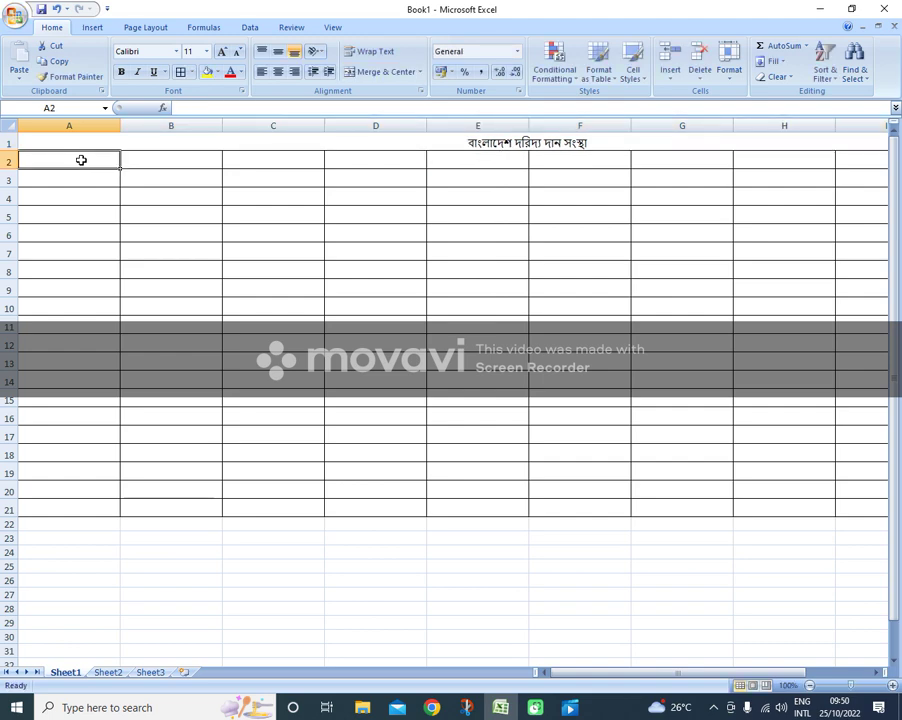
Step: Give the merged title cell a light green fill
left_click(151, 140)
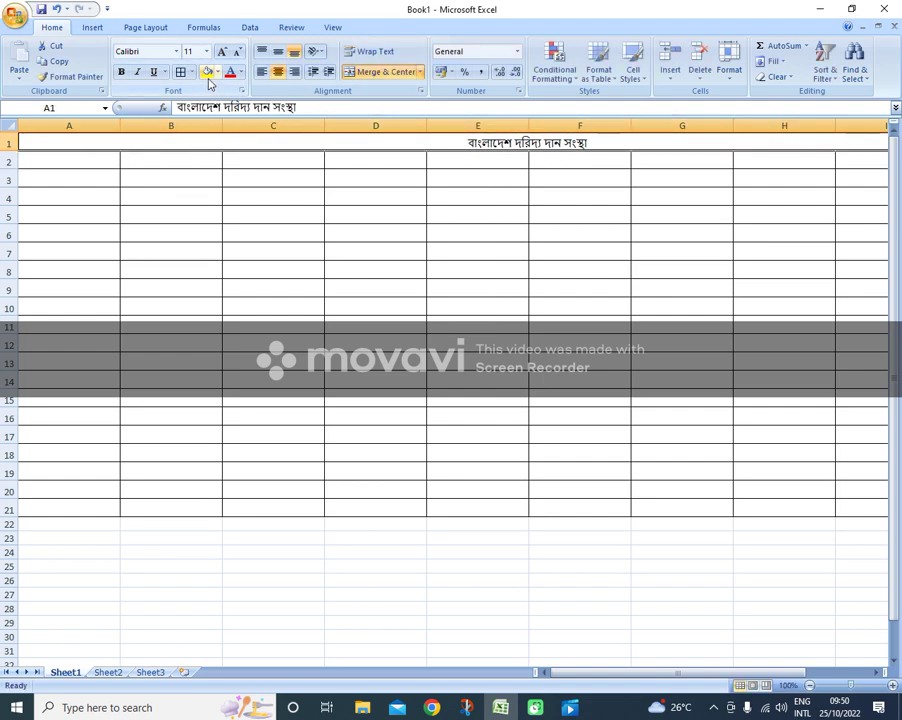
left_click(207, 74)
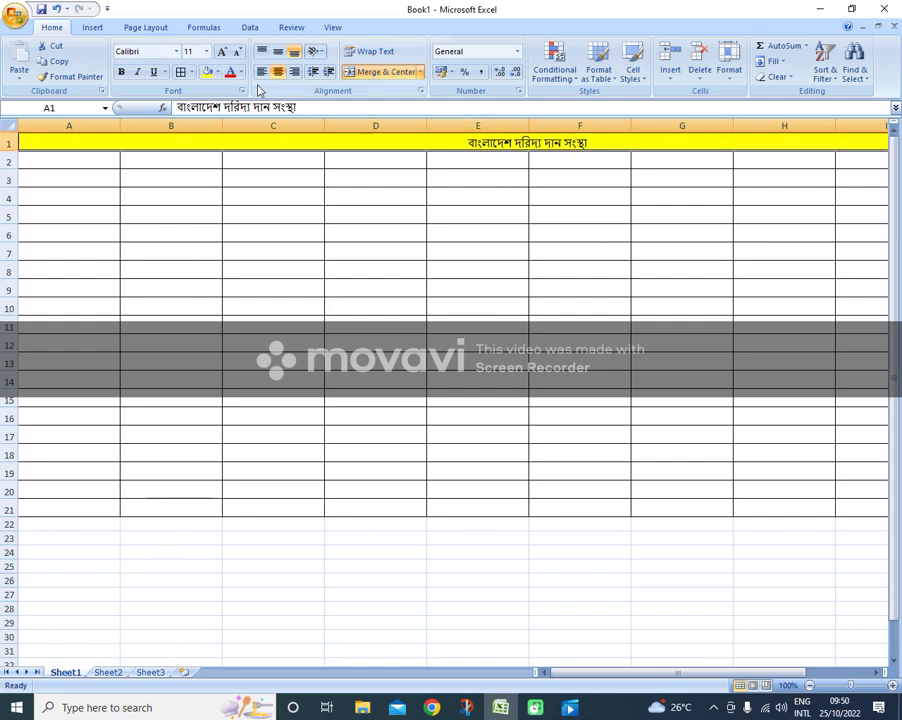
left_click(217, 72)
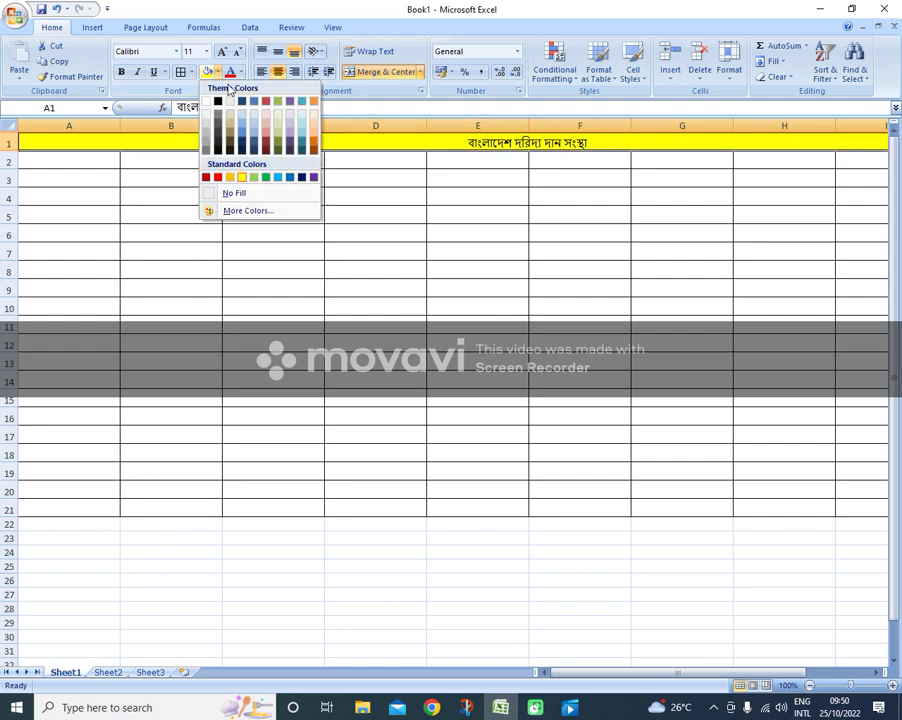
left_click(255, 177)
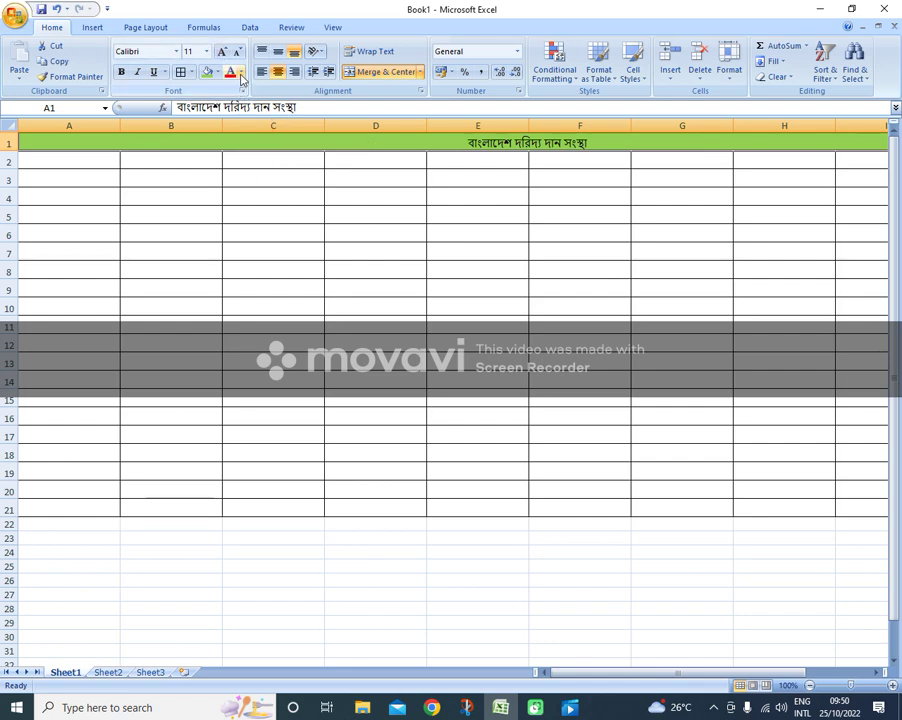
Step: Make the Bengali title text red
left_click(241, 73)
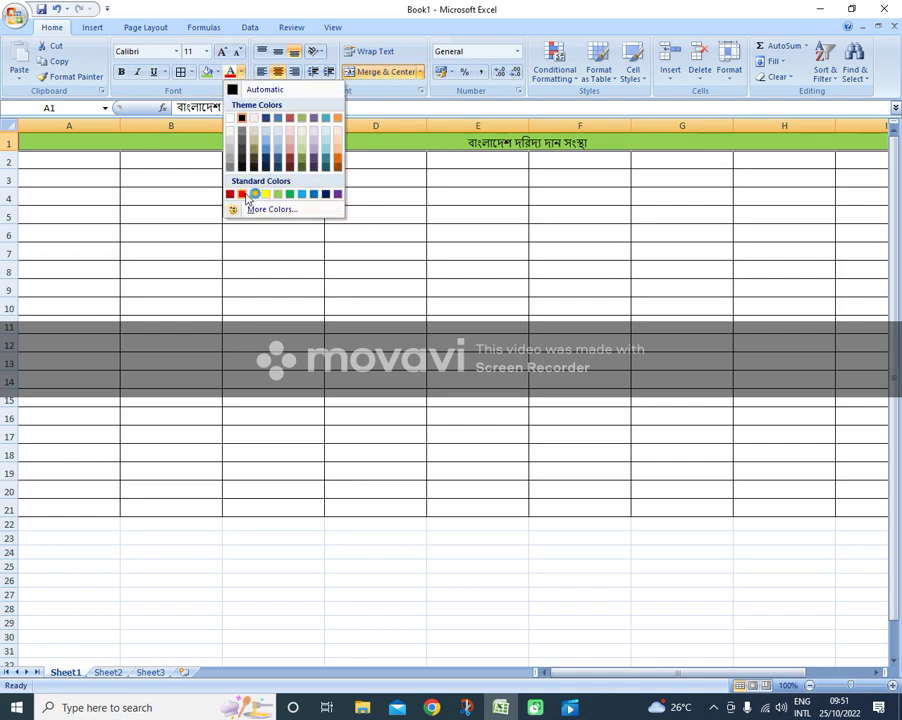
left_click(241, 194)
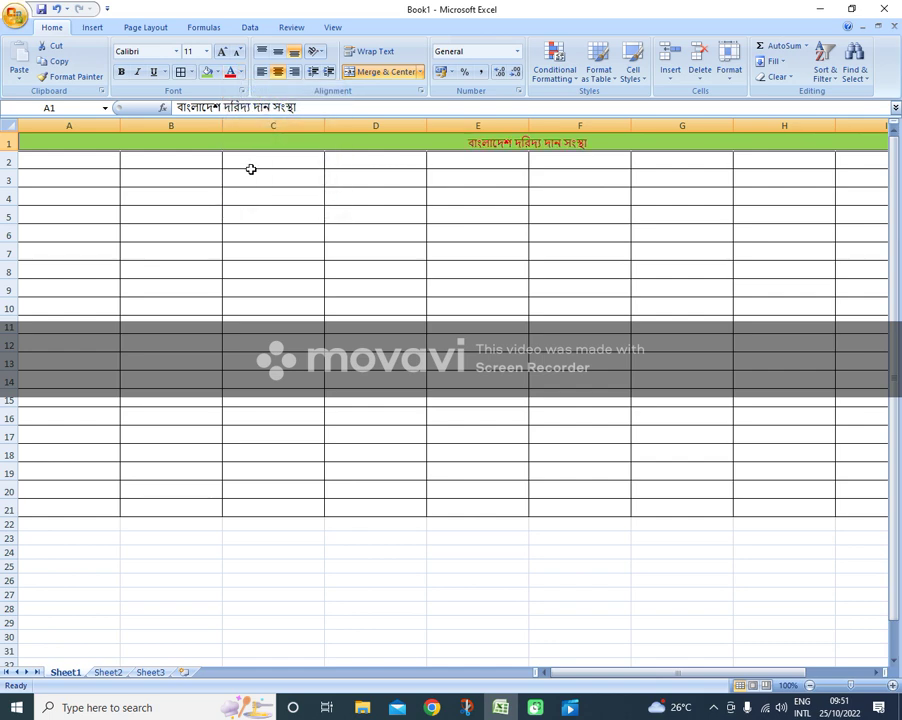
left_click(241, 73)
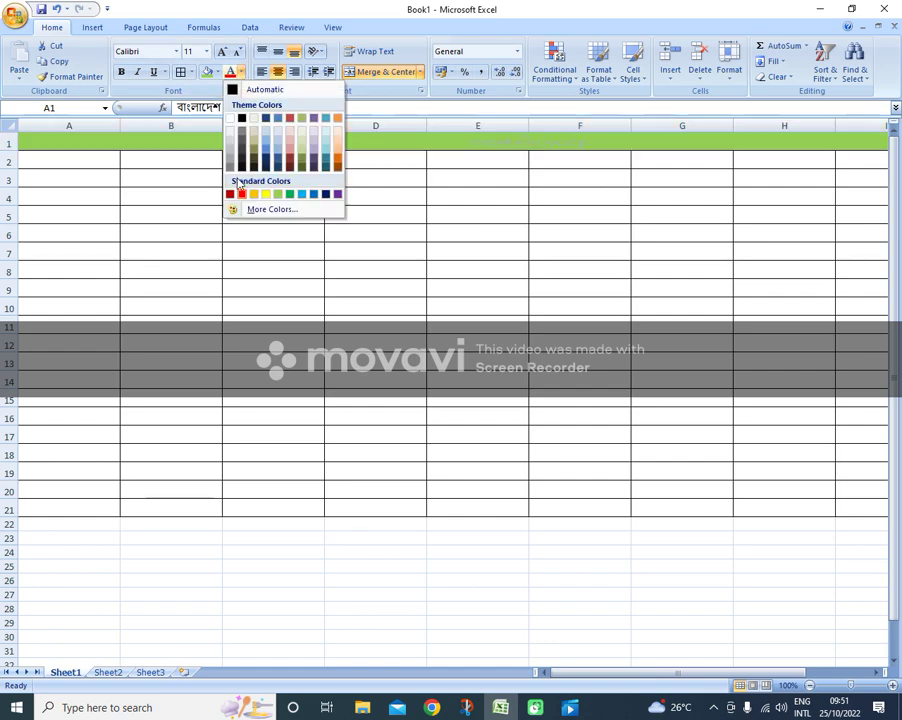
left_click(241, 194)
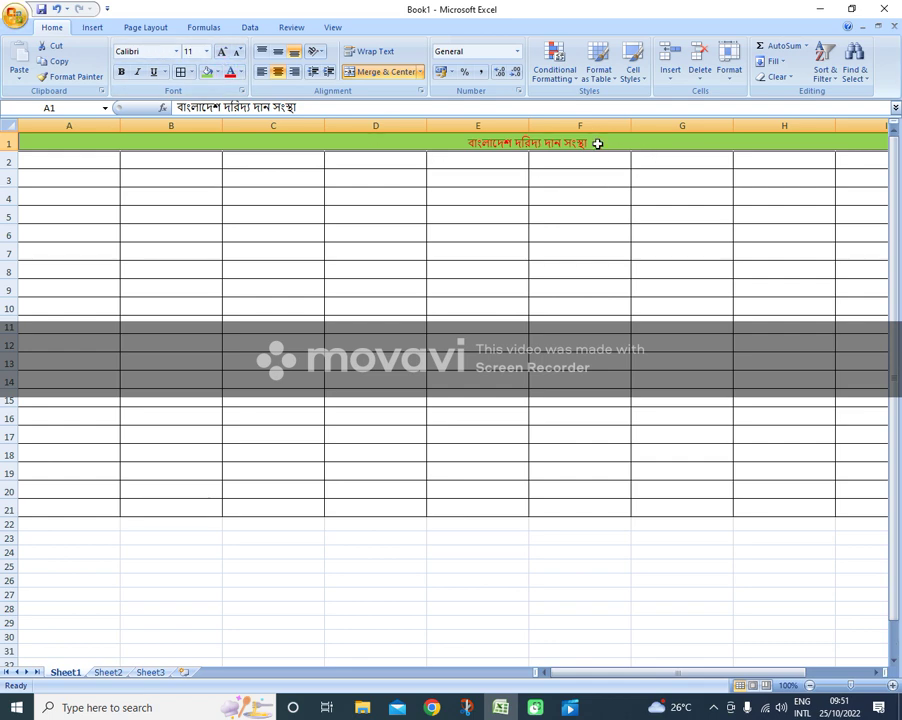
Step: Set the red Bengali title text in A1 to font size 18
double_click(597, 139)
left_click_drag(513, 142, 364, 152)
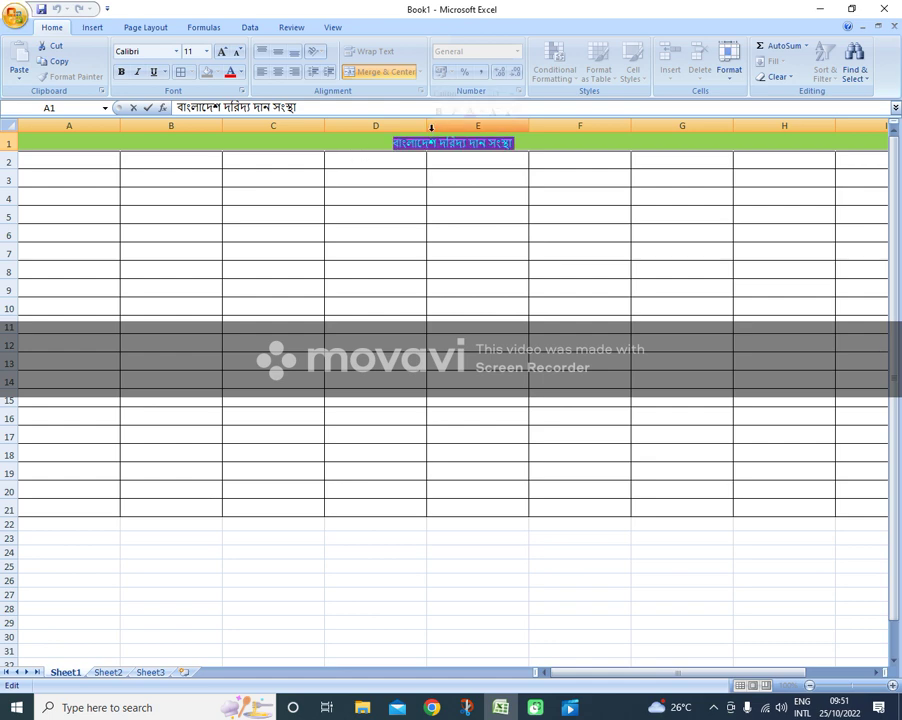
left_click(207, 51)
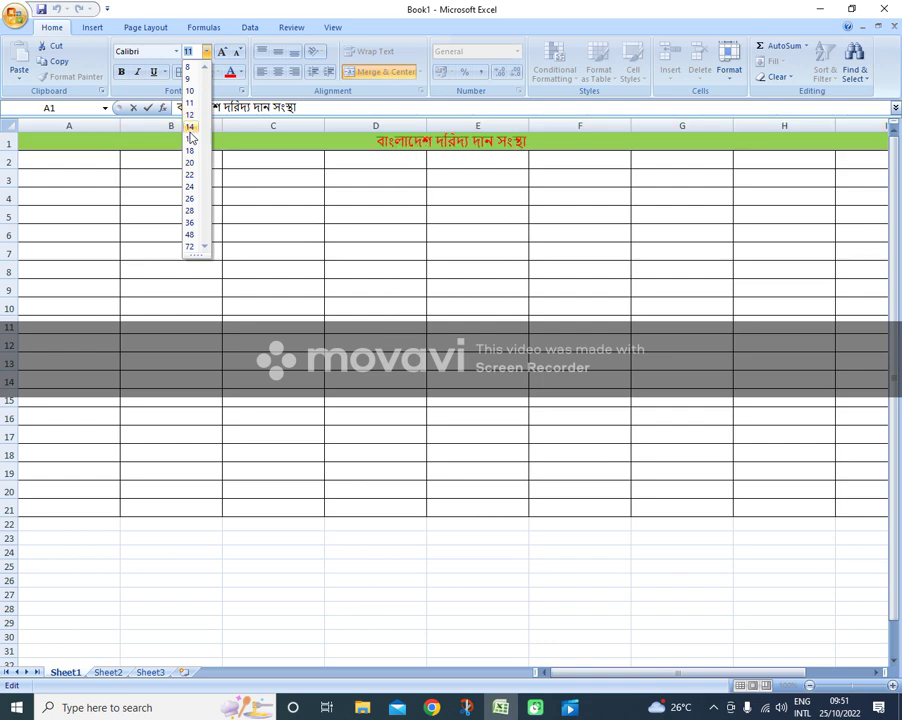
left_click(195, 151)
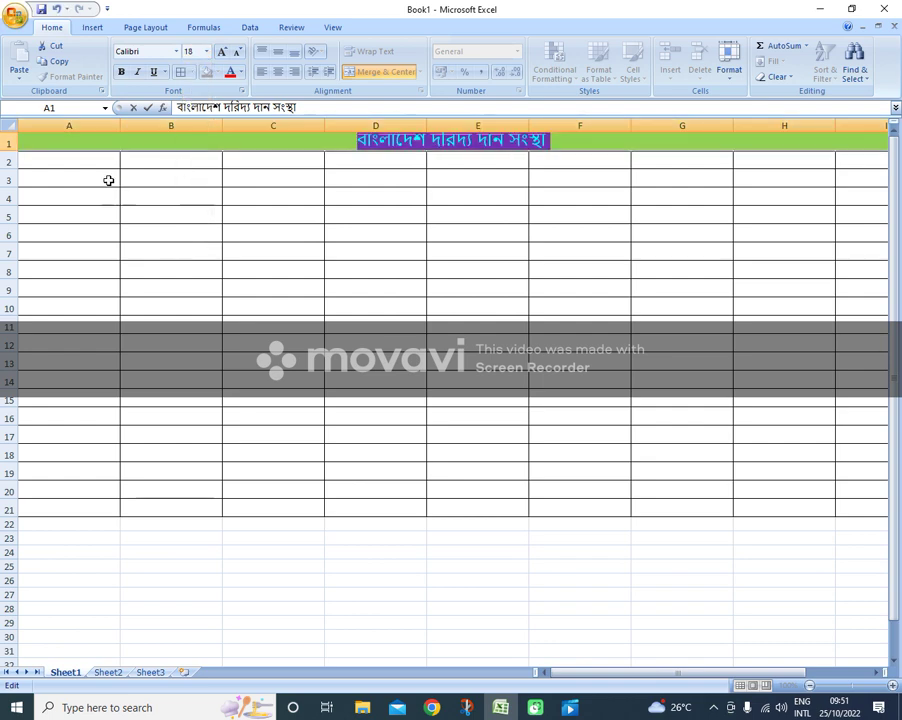
left_click(92, 164)
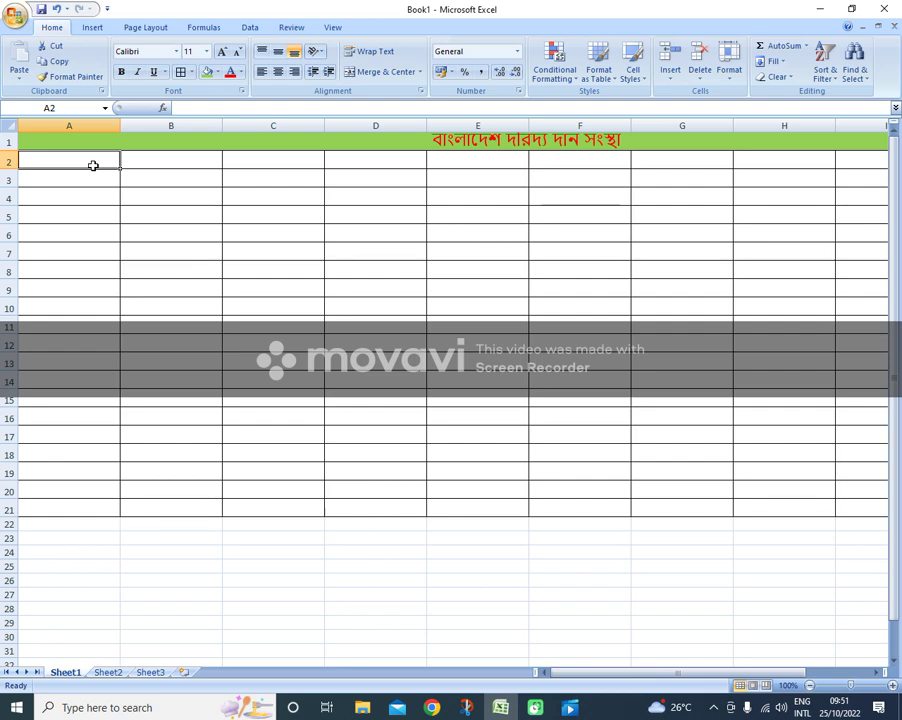
Step: Fill serial numbers 1 to 20 down A2:A21 from a starting pair of 1 and 2
type("1")
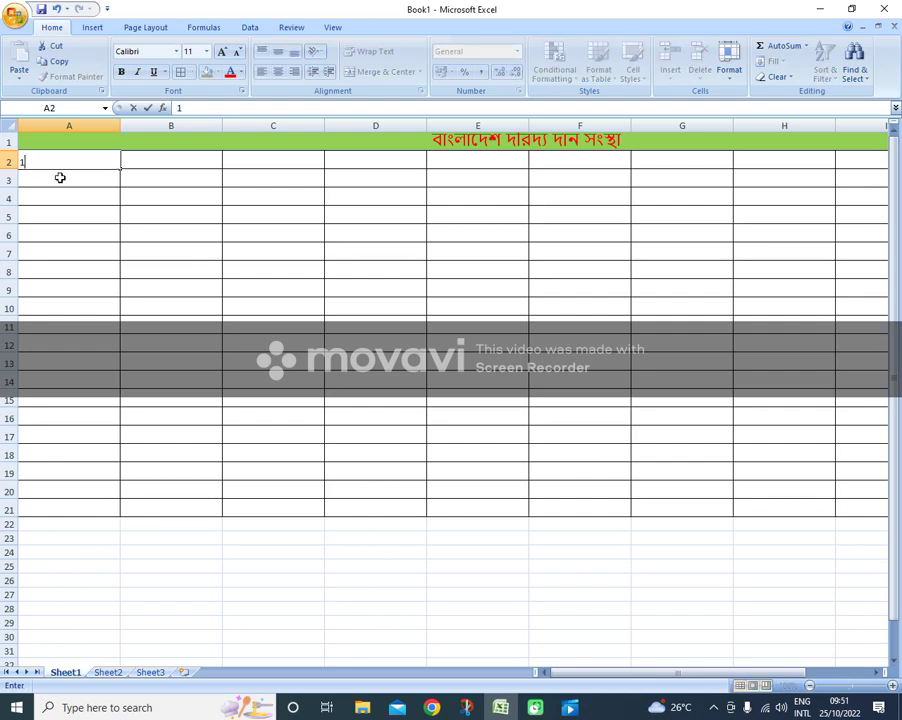
key("Return")
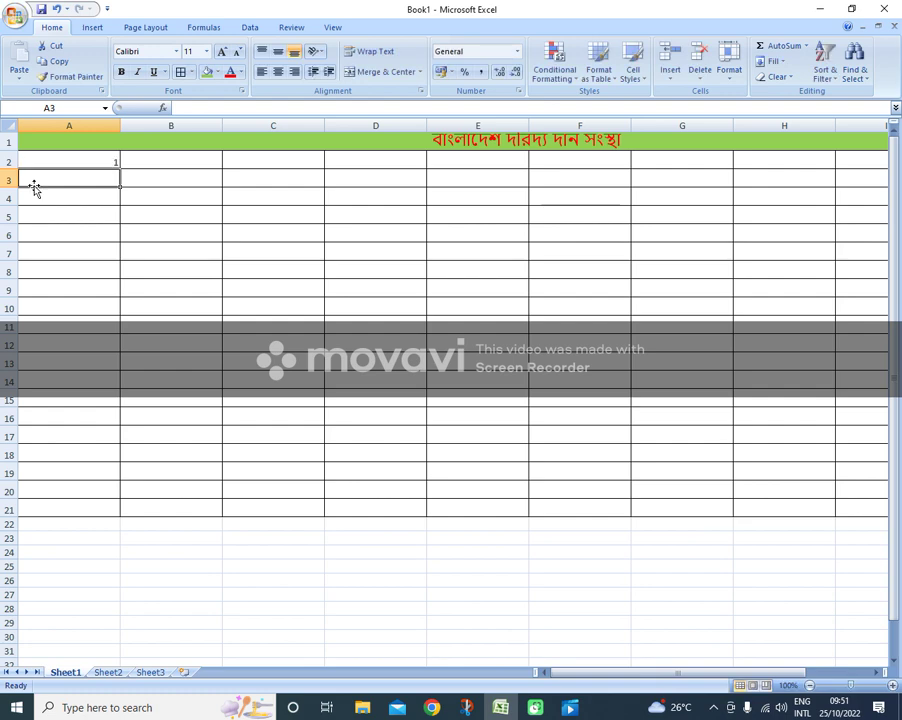
type("2")
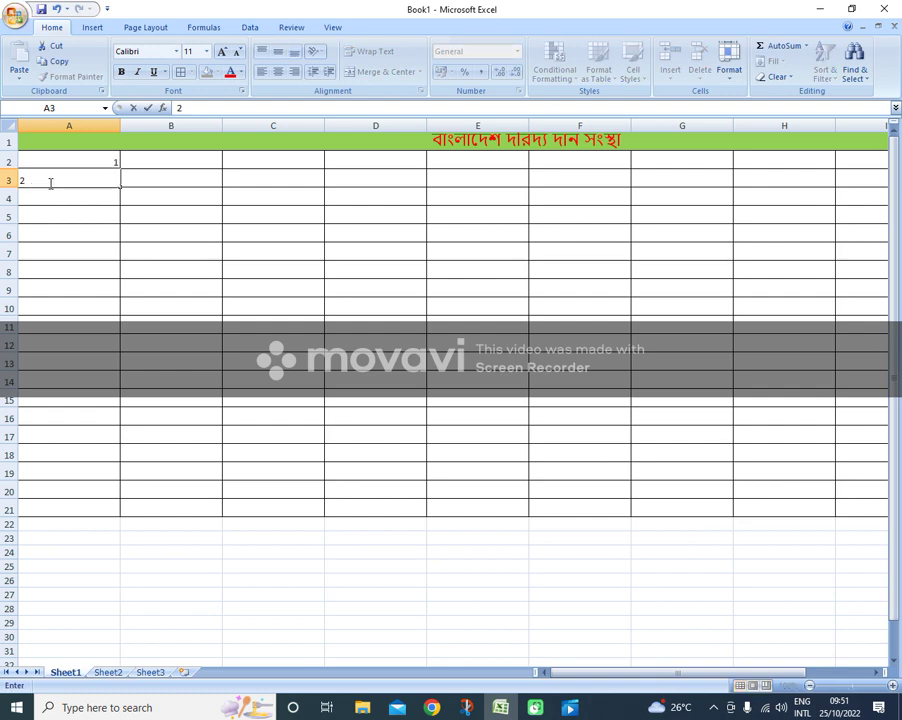
key("Return")
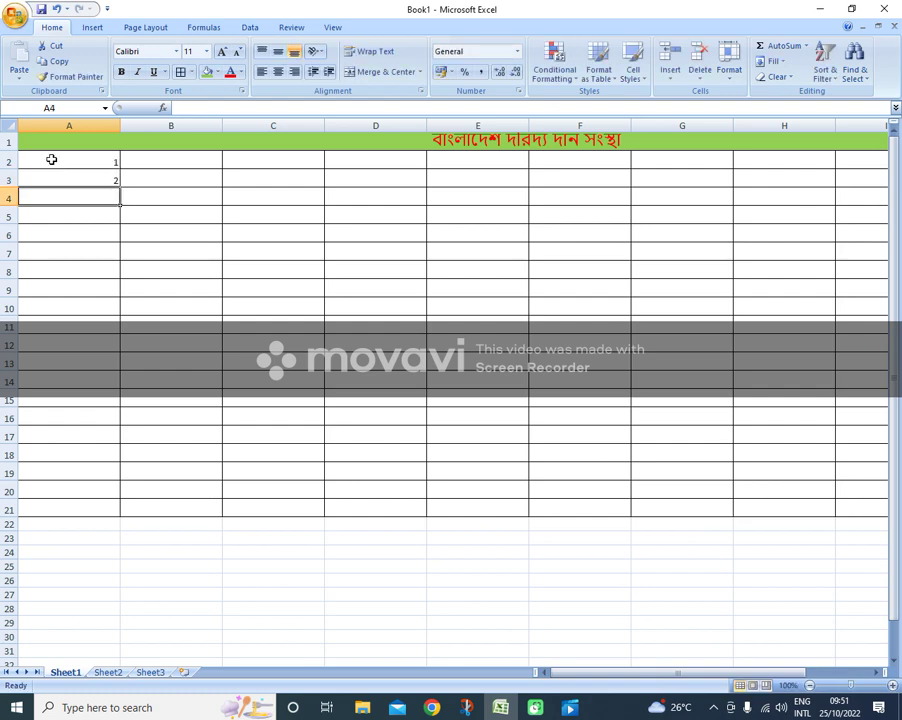
left_click_drag(50, 160, 68, 177)
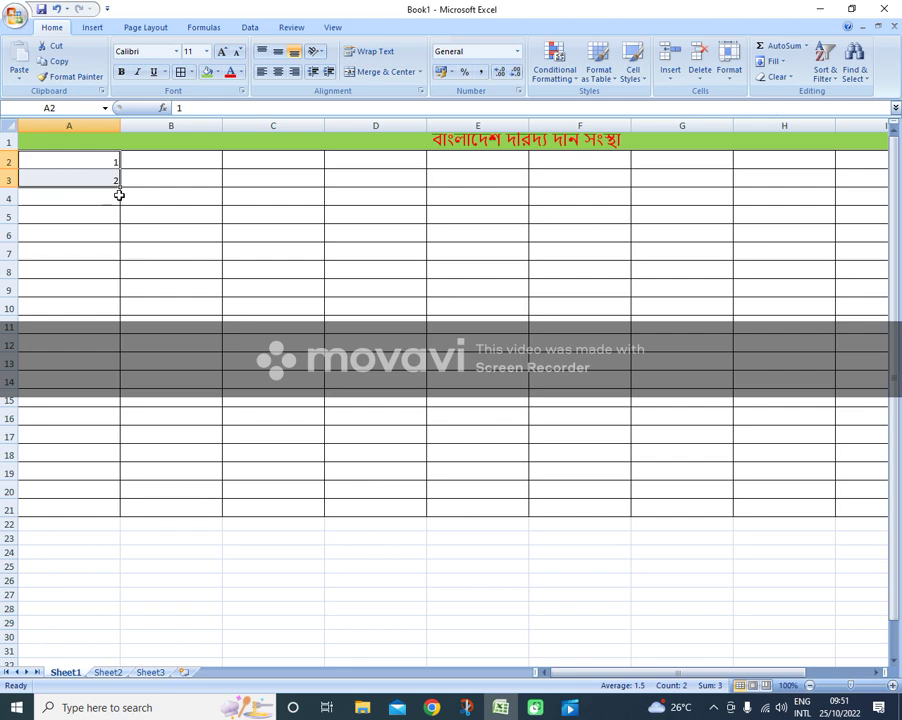
left_click_drag(119, 185, 110, 514)
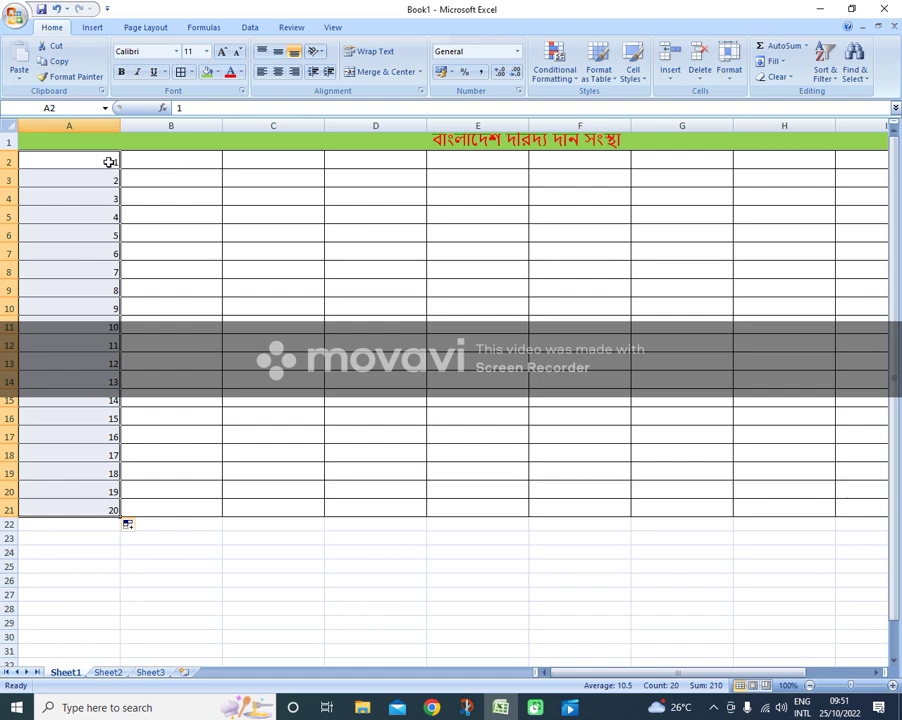
left_click(110, 162)
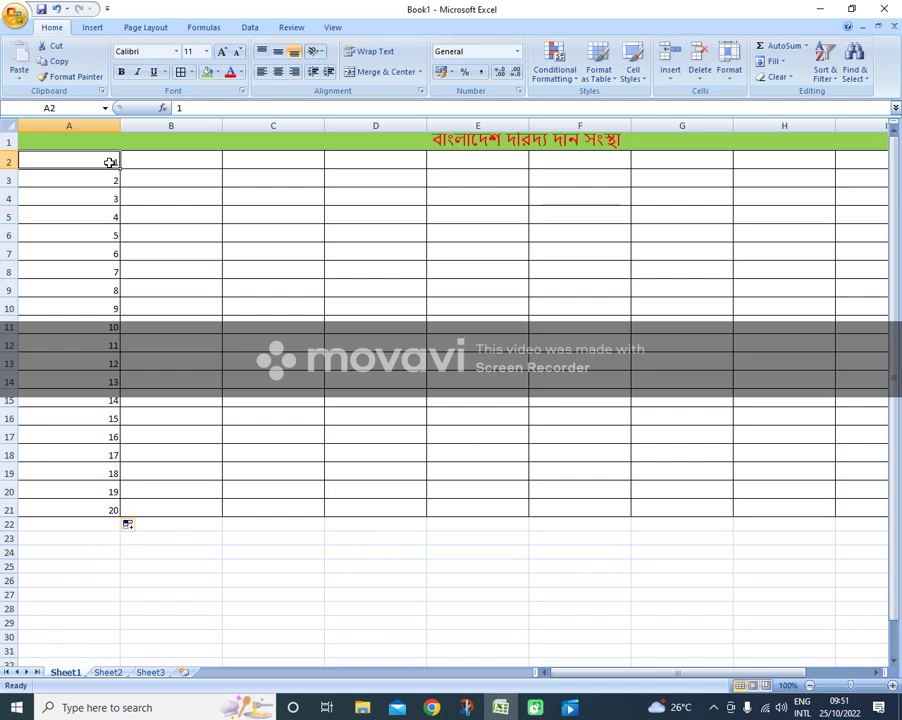
Step: Replace the 1 in A2 with the Bengali heading 'সিরিয়াল নং:'
key("BackSpace")
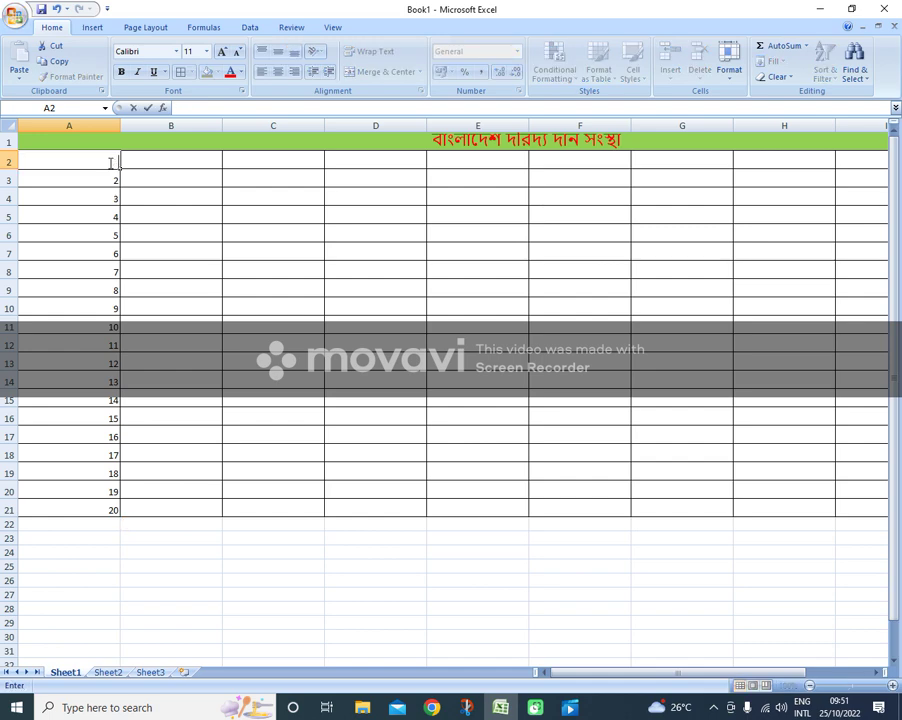
key("alt")
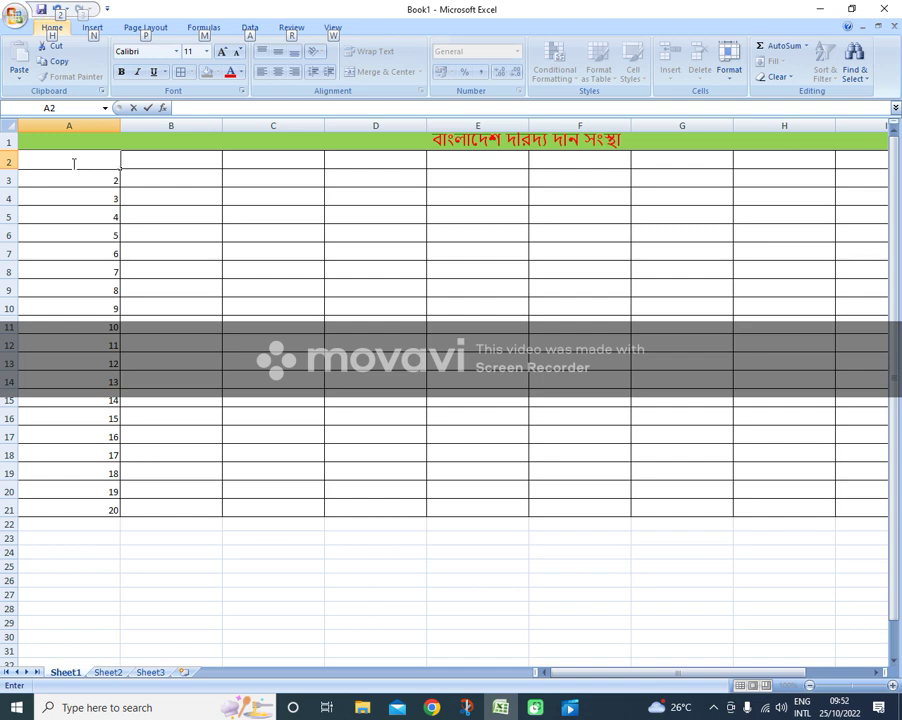
left_click(74, 162)
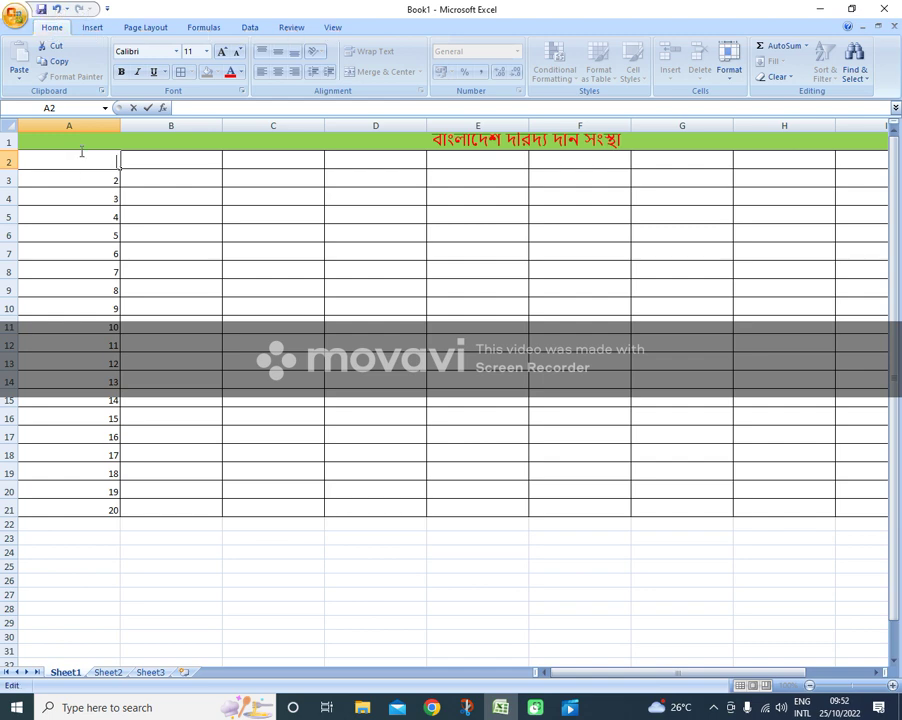
type("সিরি")
type("য়া")
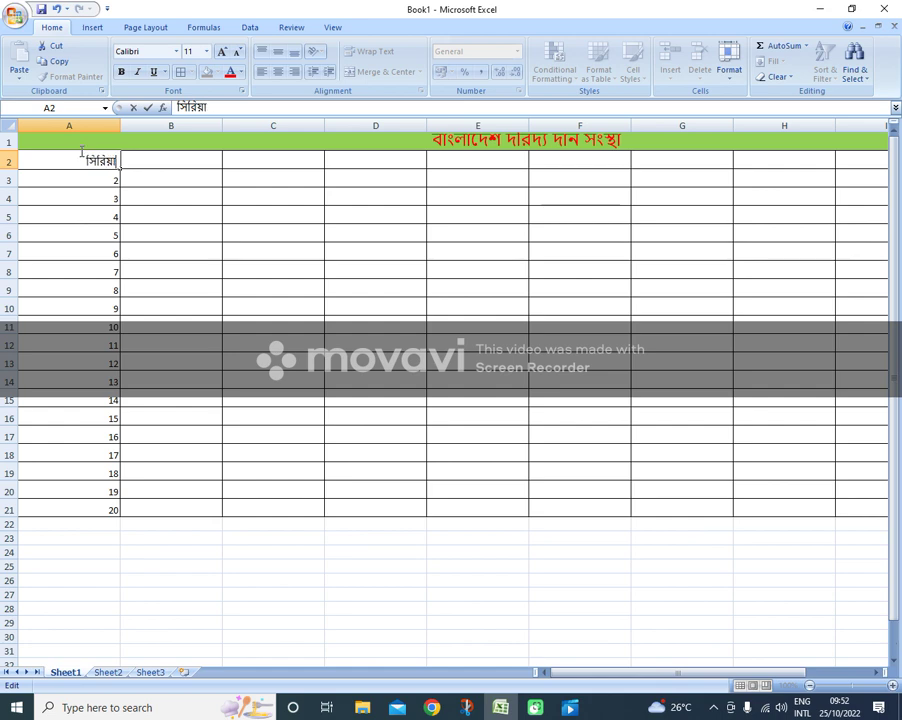
type("ন")
key("BackSpace")
type("ল")
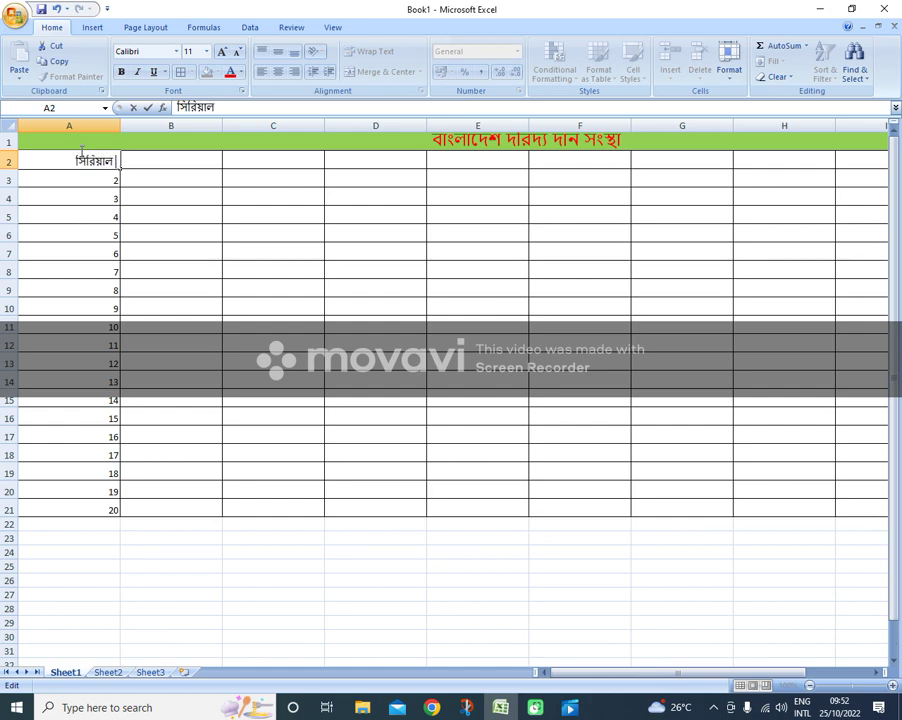
type(" ন")
key("BackSpace")
type("নং")
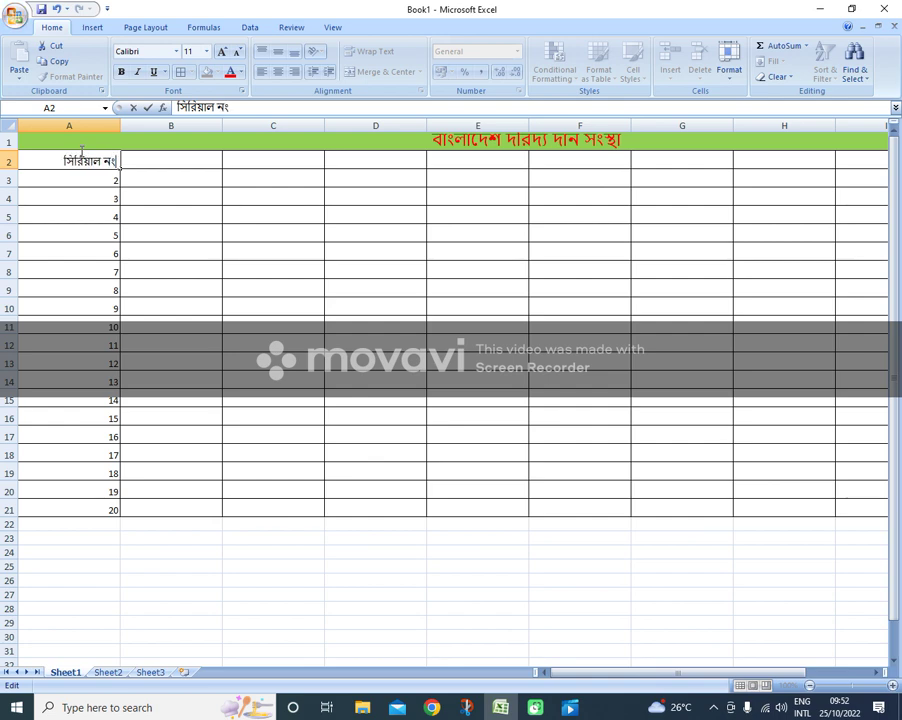
type(":")
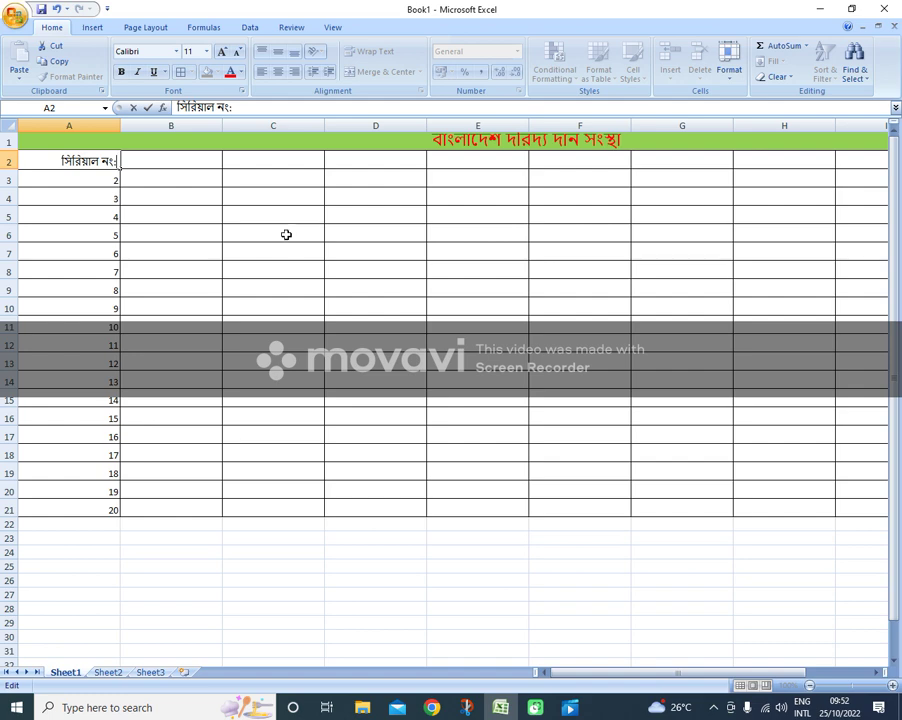
left_click(149, 167)
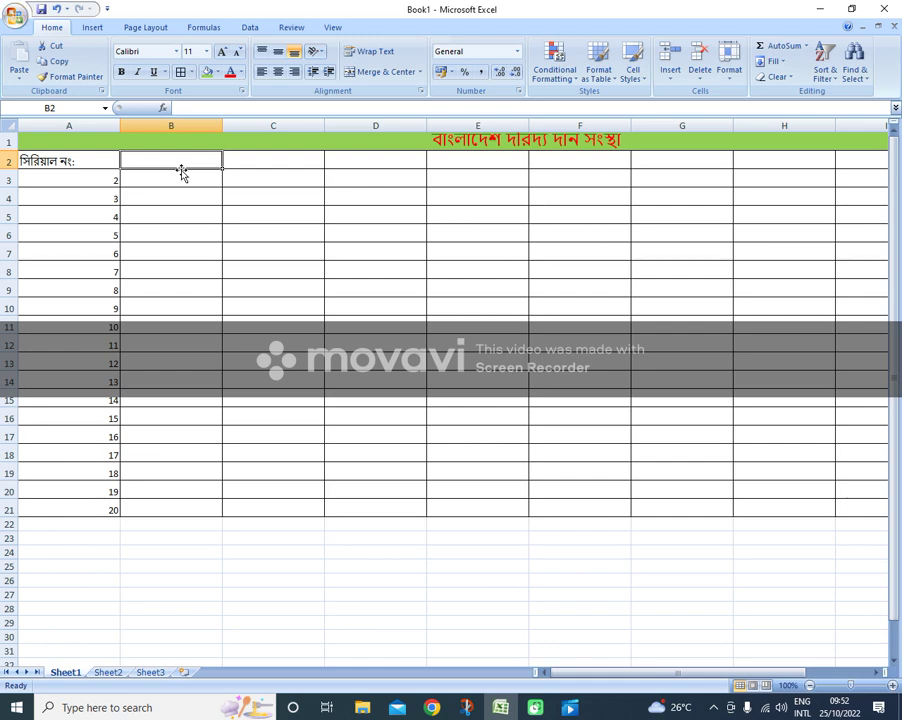
Step: Enter the Bengali headers 'নাম' in B2 and 'টাকা' in C2
type("না")
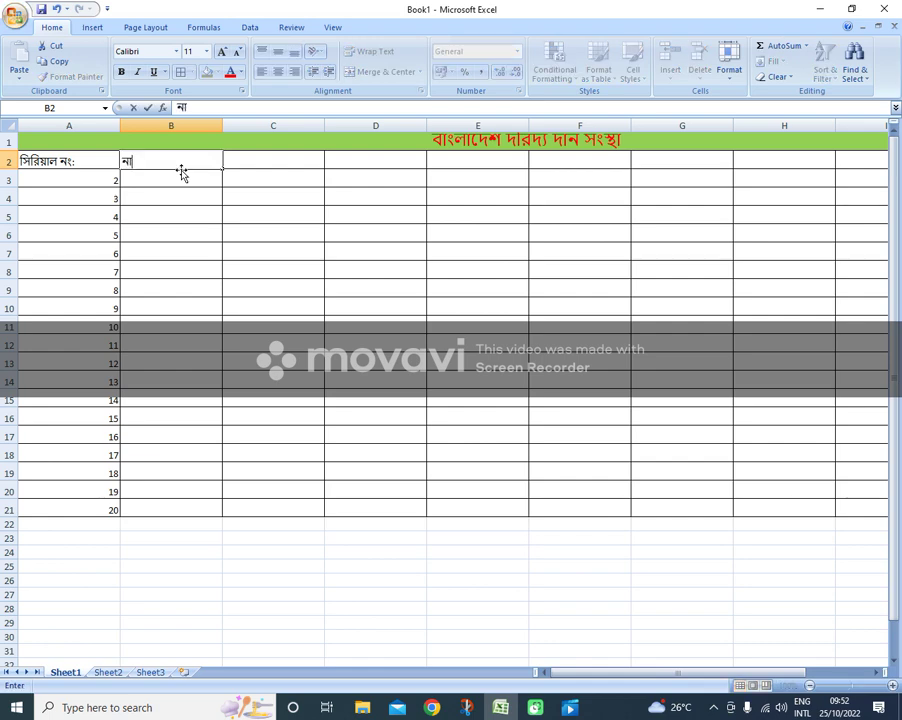
type("ম:")
key("Tab")
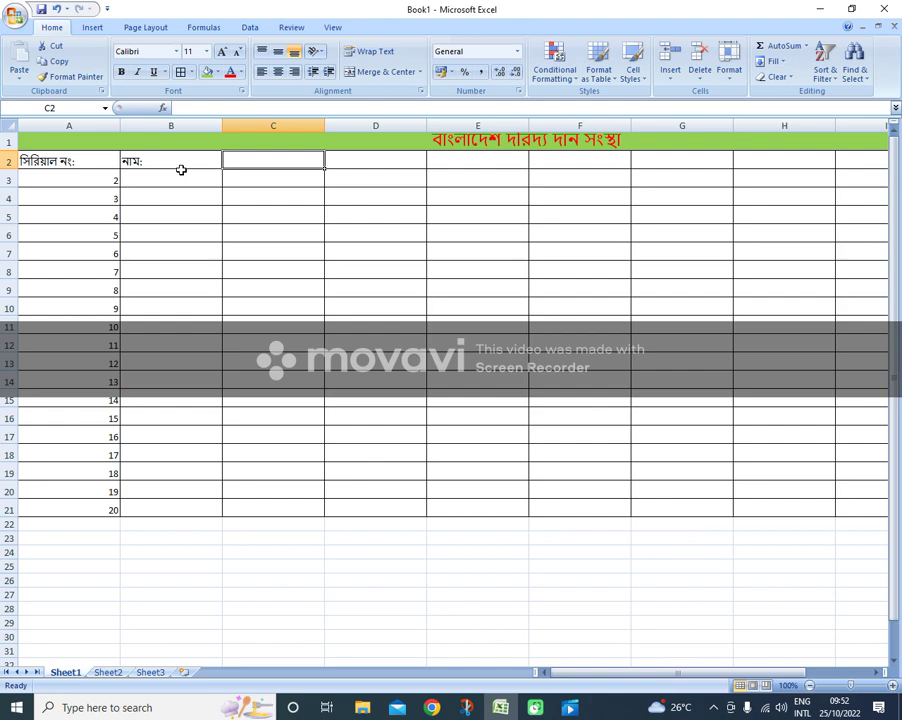
type("টা")
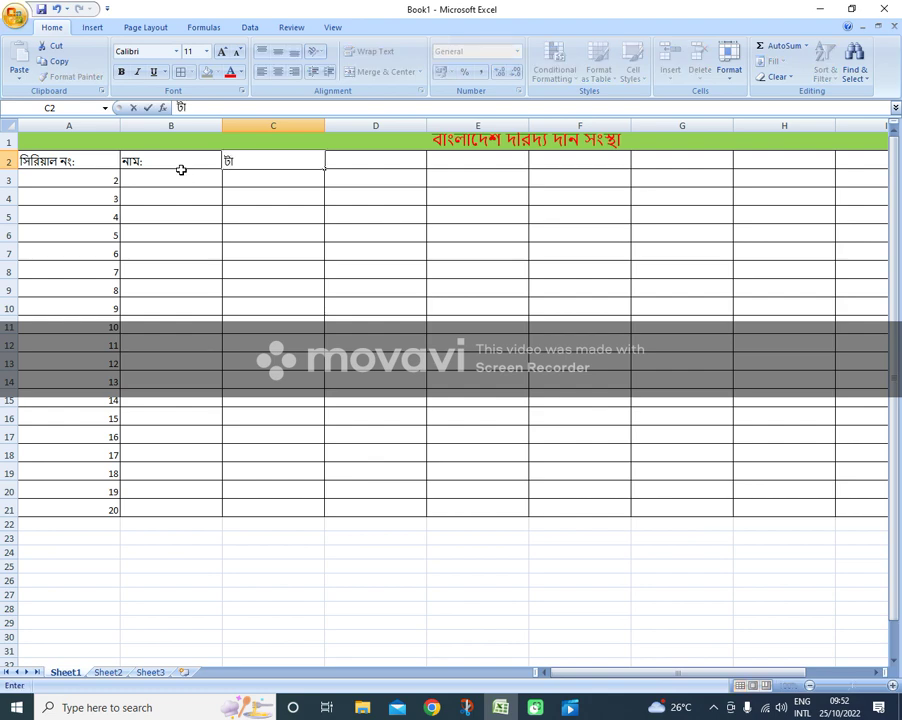
type("কা:")
key("Tab")
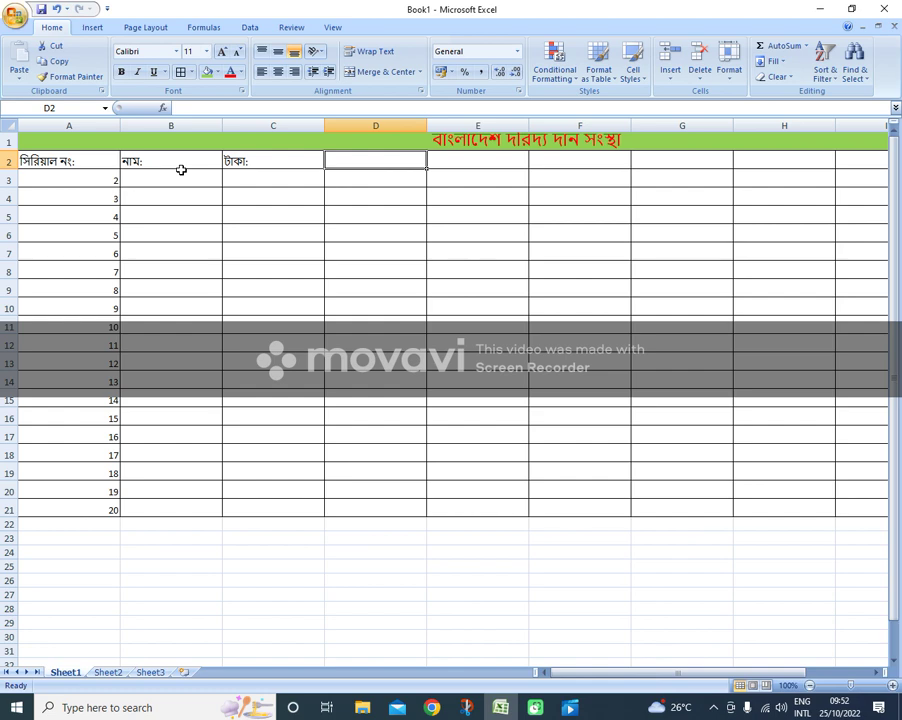
Step: Add headers 'হার :', 'মোবাইল নং:' and 'আইডি নং' in D2, E2 and F2
type("দয")
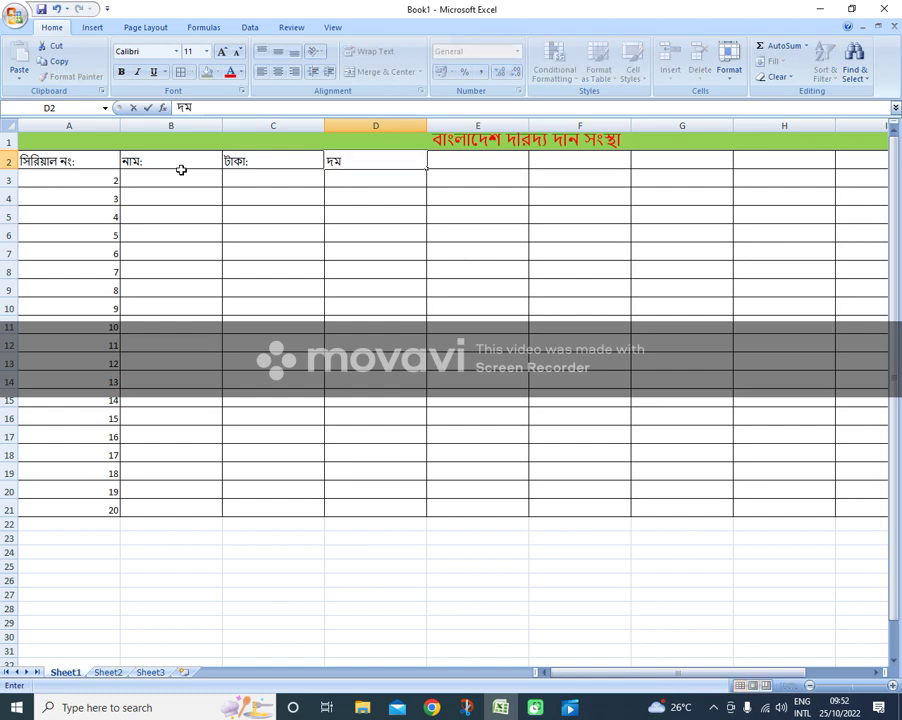
key("BackSpace")
key("BackSpace")
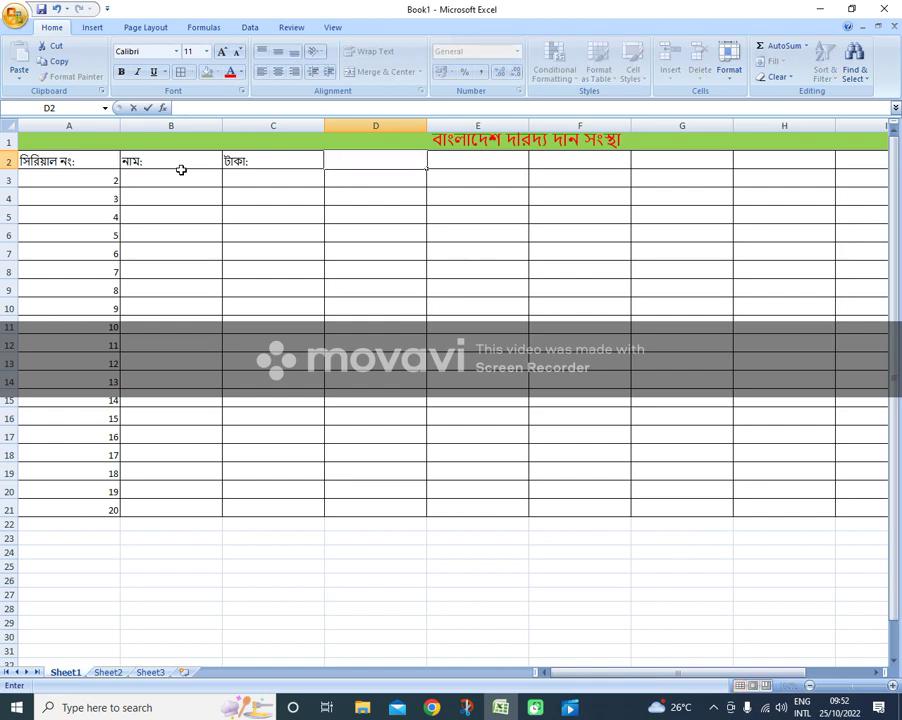
type("হার :")
key("Tab")
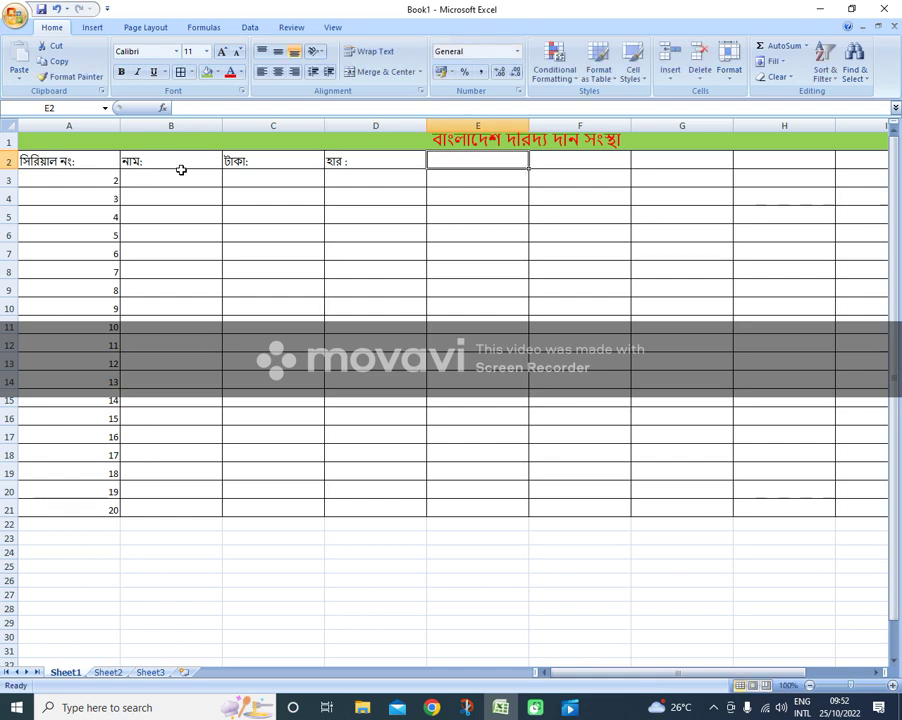
type("মো")
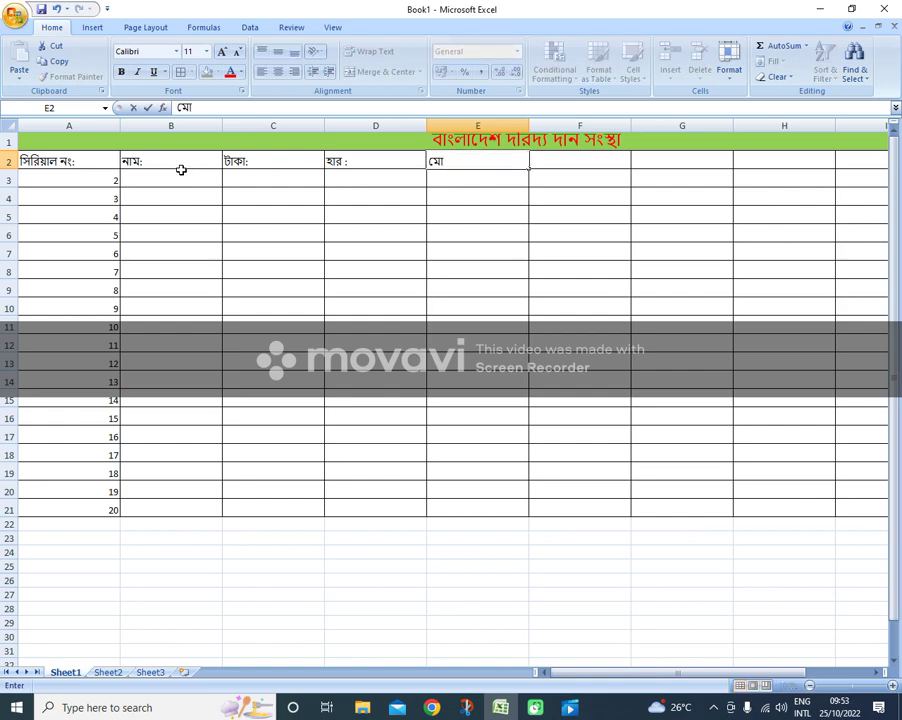
type("বাই")
type("ল")
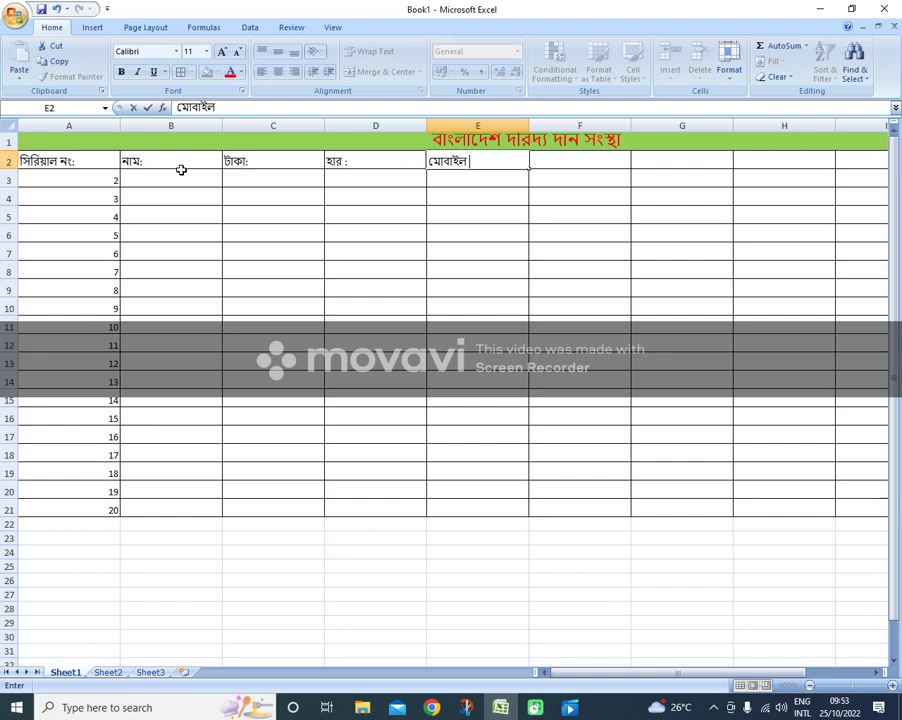
type(" নং")
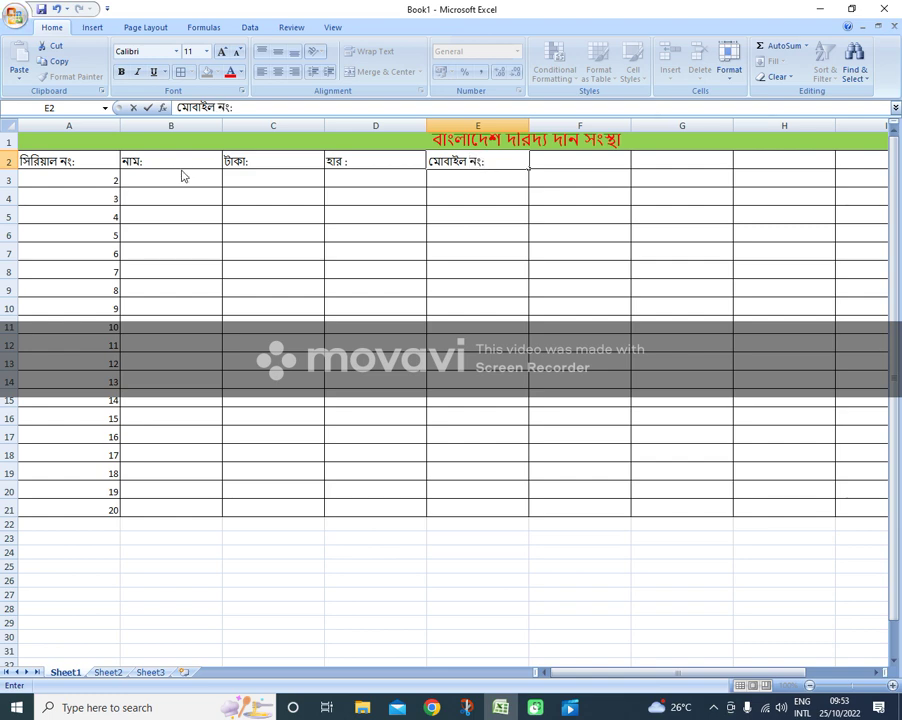
type(":")
left_click(542, 164)
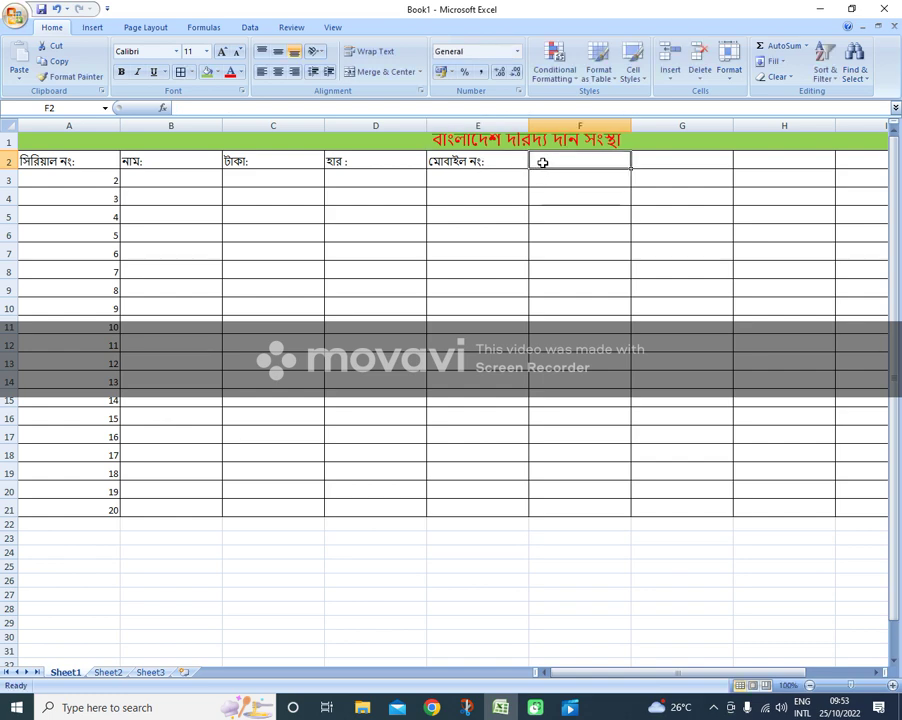
type("আ")
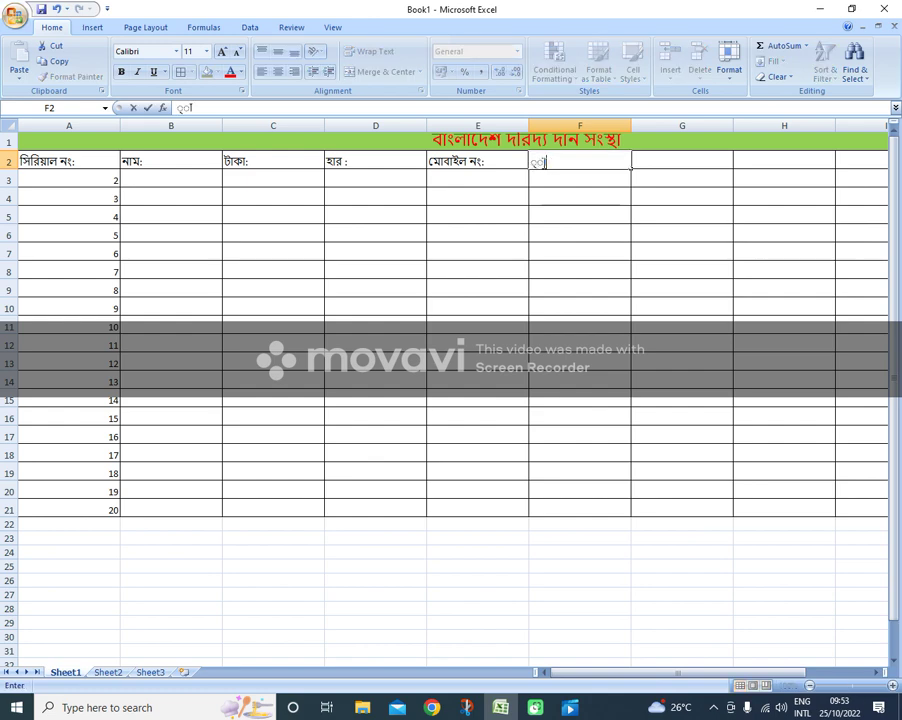
type("ই")
type("ডি")
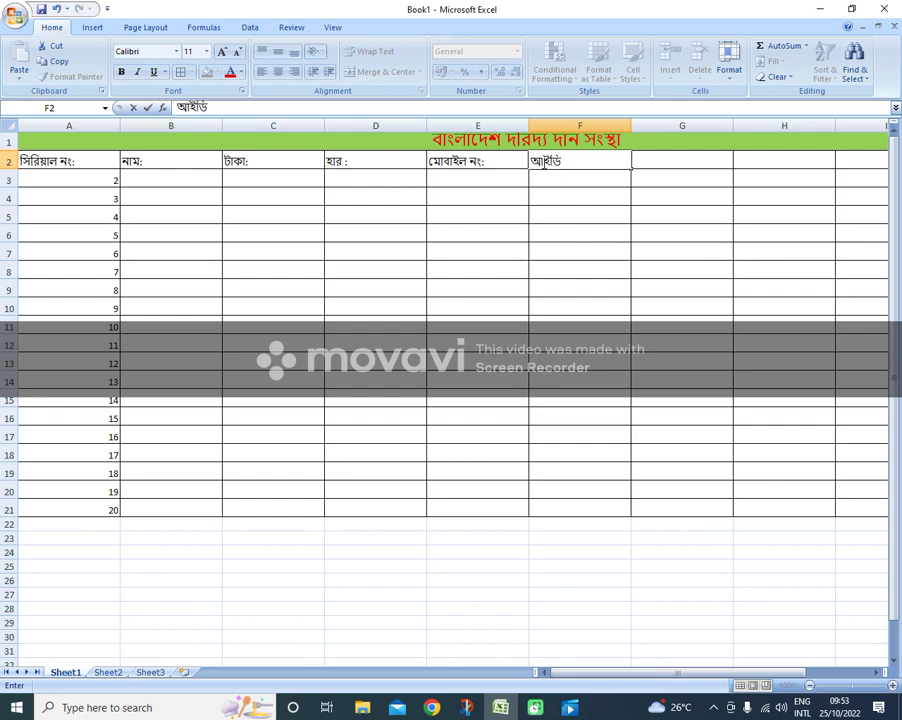
type(" নং:")
Step: Delete the first two surplus empty columns at column G
right_click(701, 125)
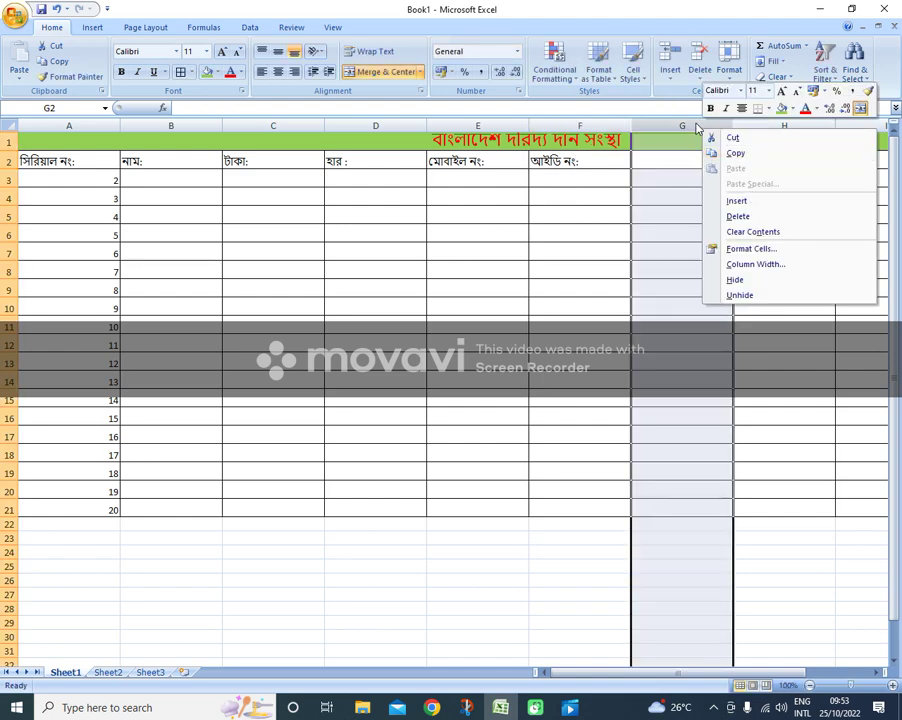
left_click(738, 217)
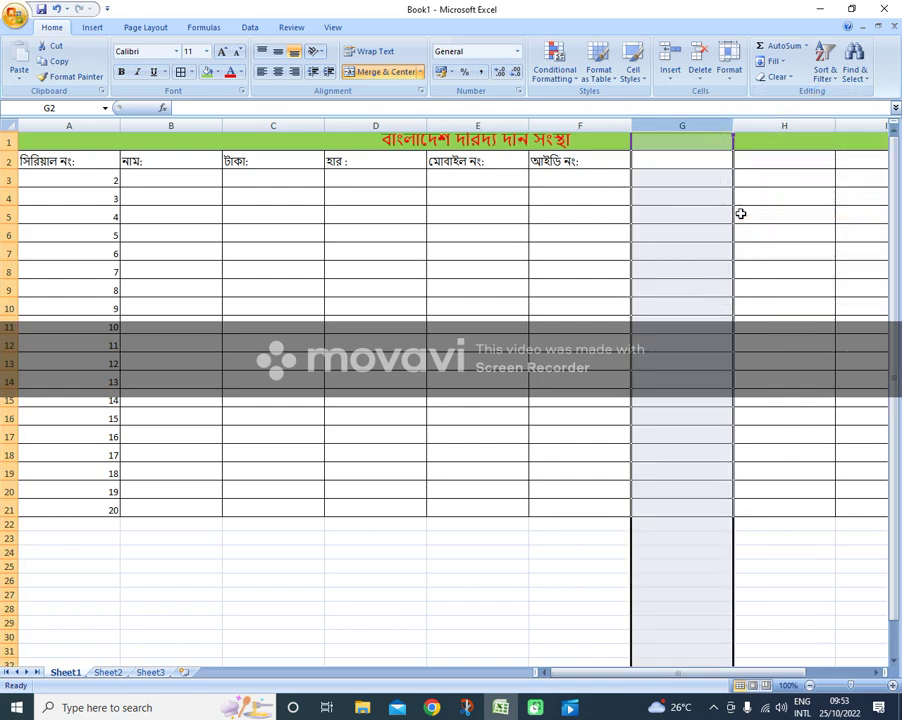
right_click(705, 134)
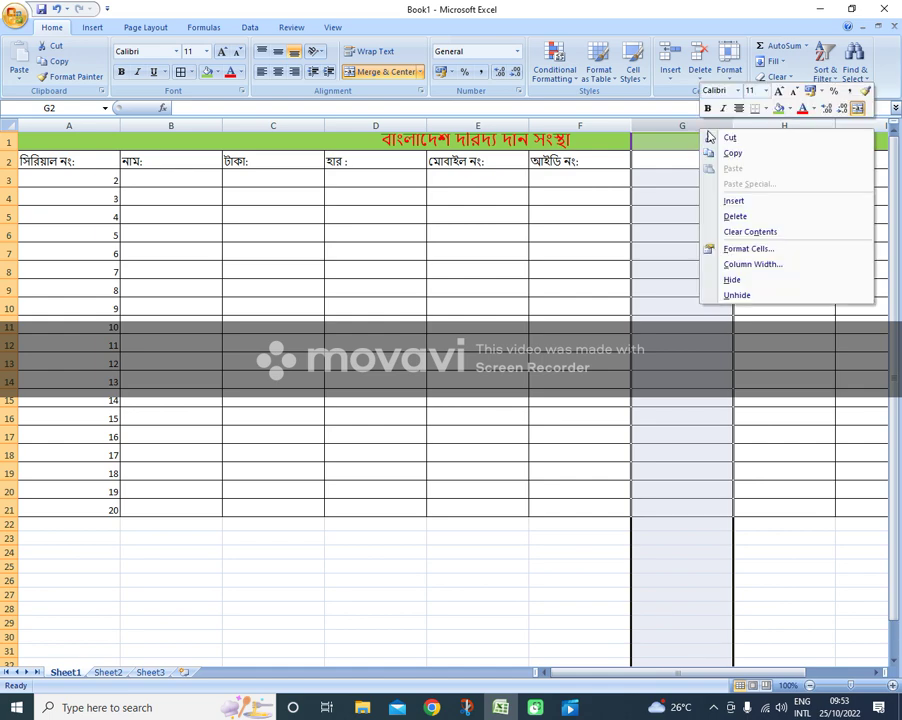
left_click(746, 215)
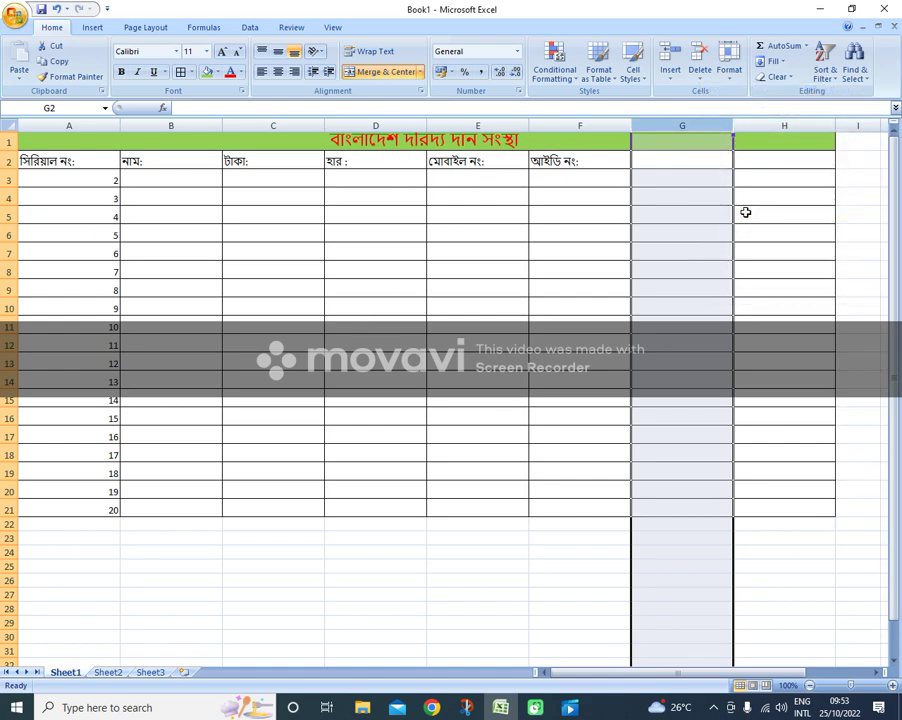
Step: Insert cells at the title cell, shifting the table down a row
right_click(692, 146)
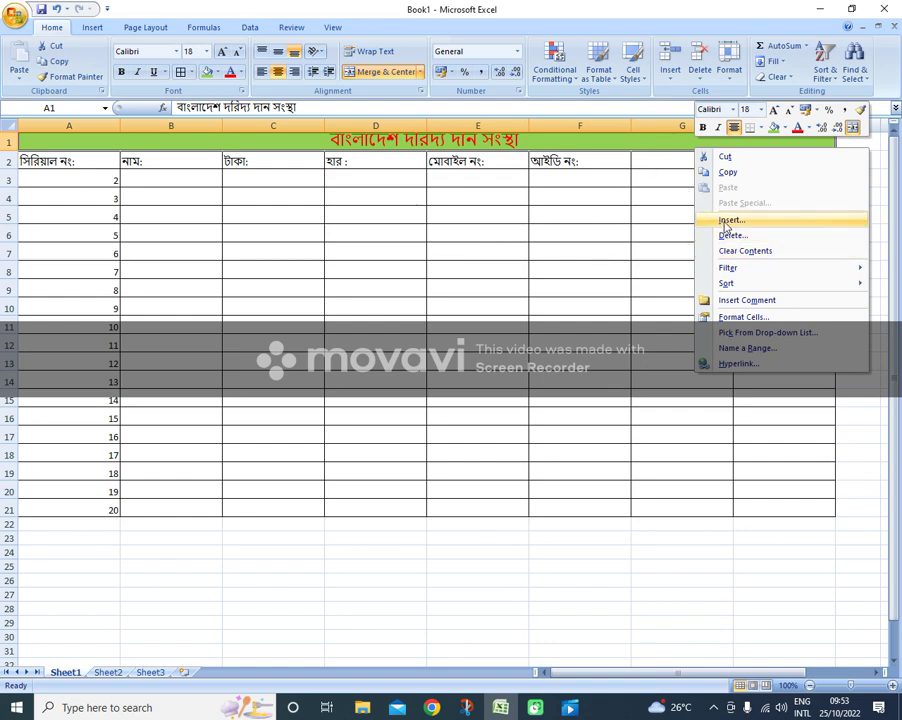
left_click(729, 221)
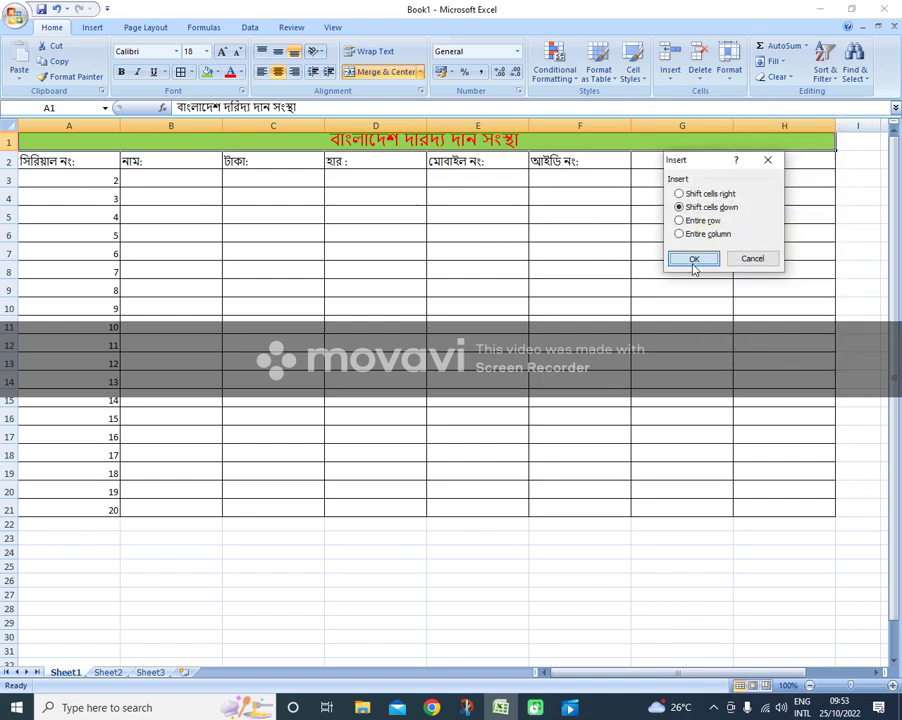
left_click(693, 261)
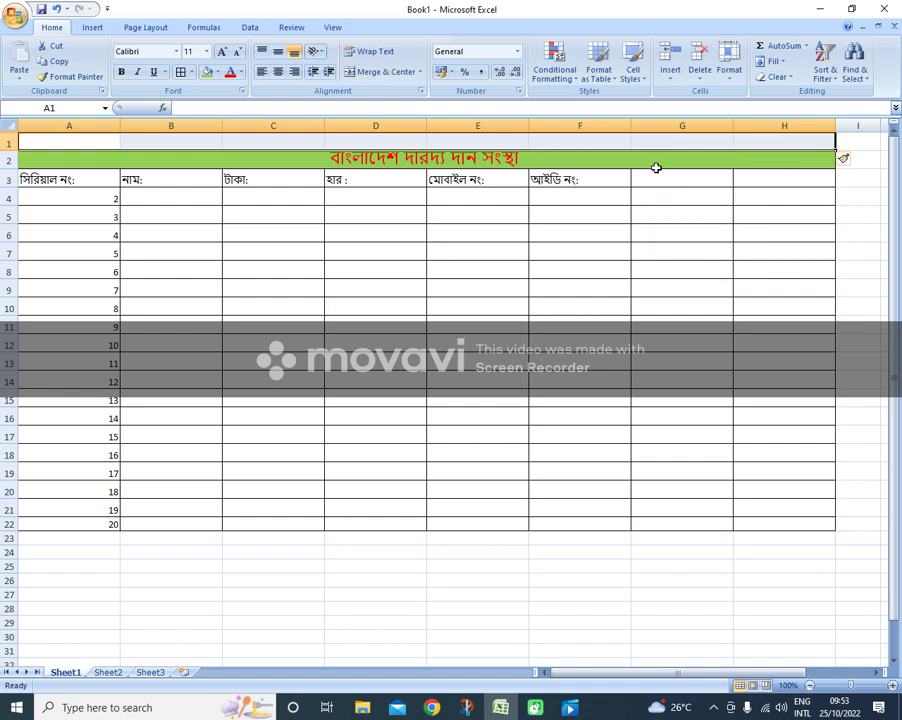
Step: Delete the last two empty columns at G and the blank row above the title
right_click(666, 126)
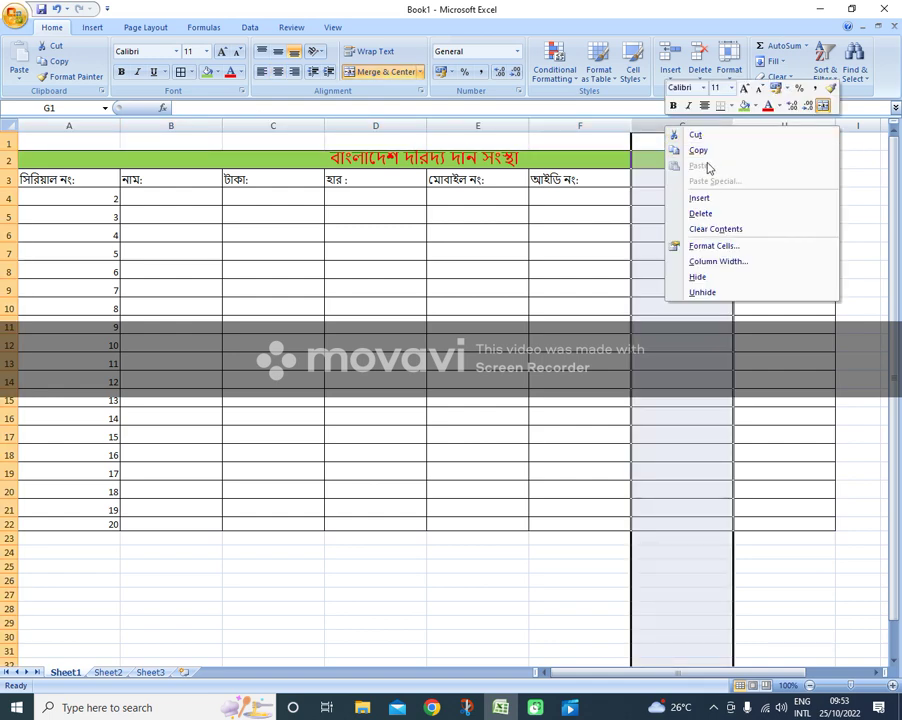
left_click(710, 214)
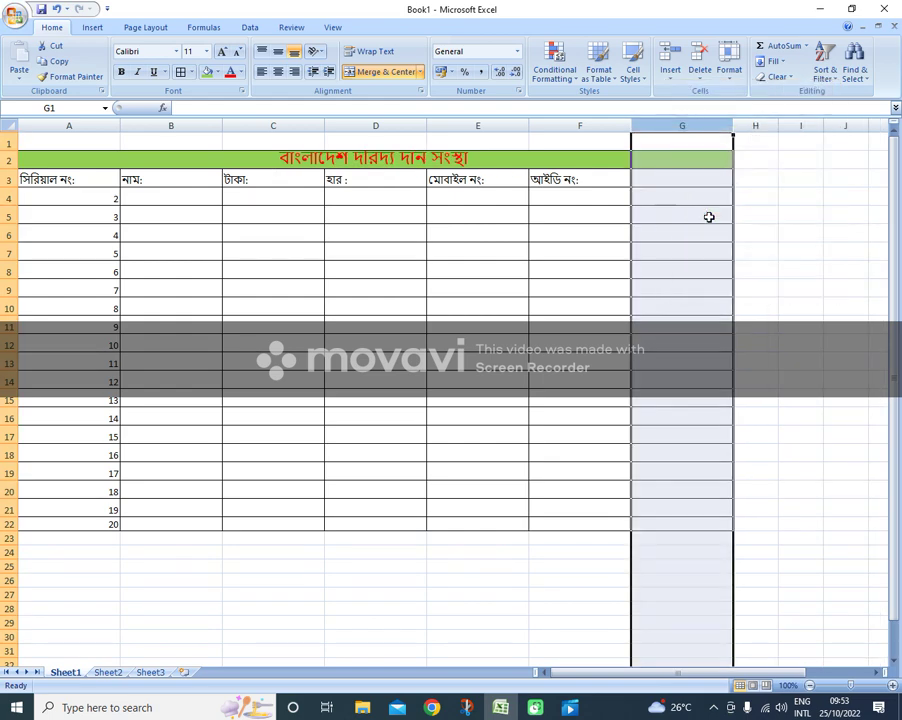
right_click(698, 136)
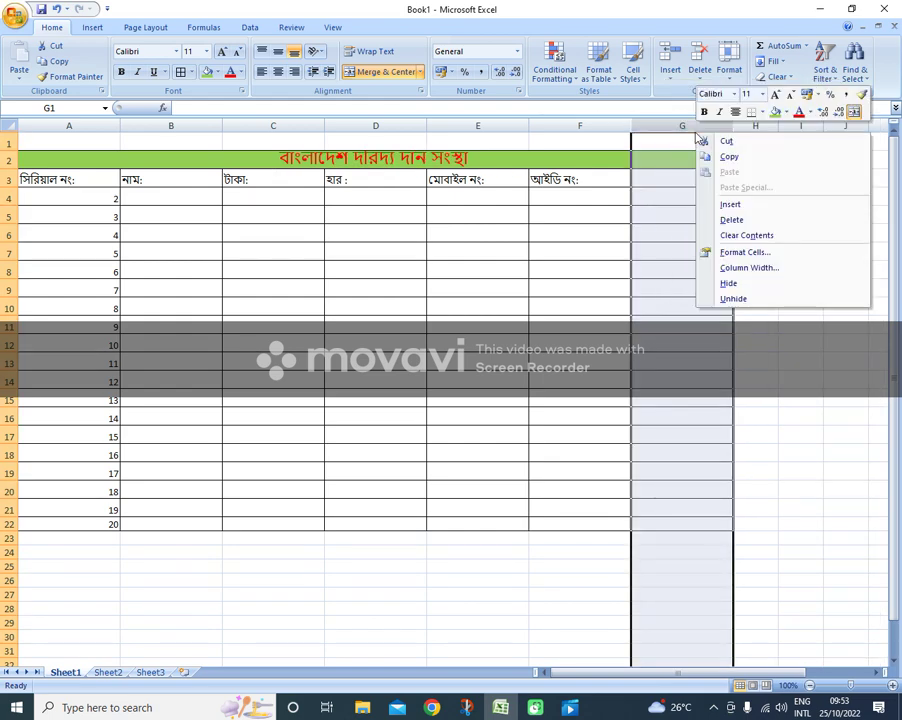
left_click(731, 219)
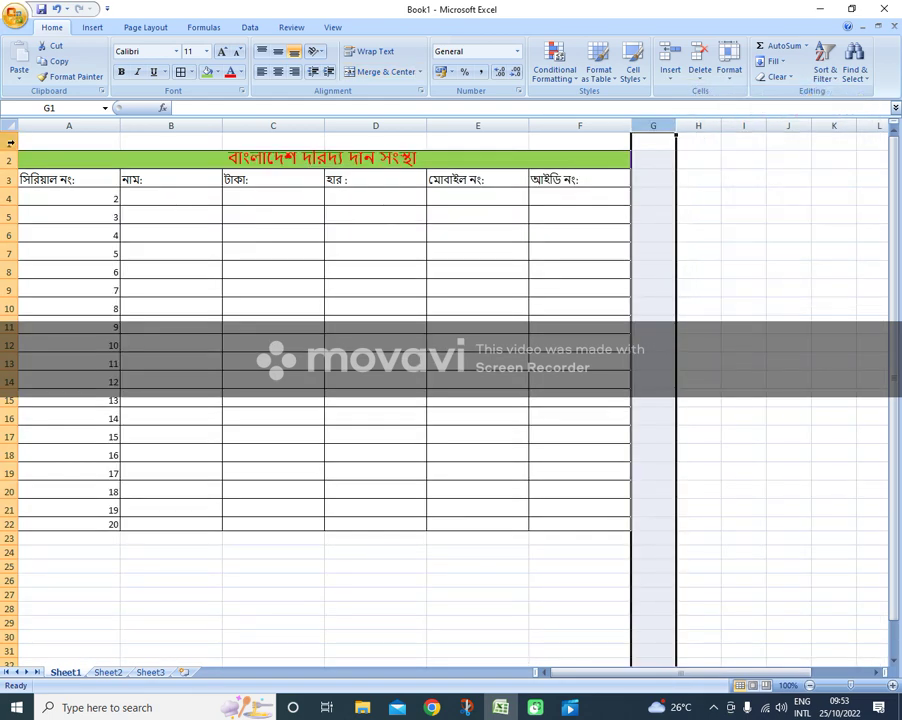
right_click(9, 142)
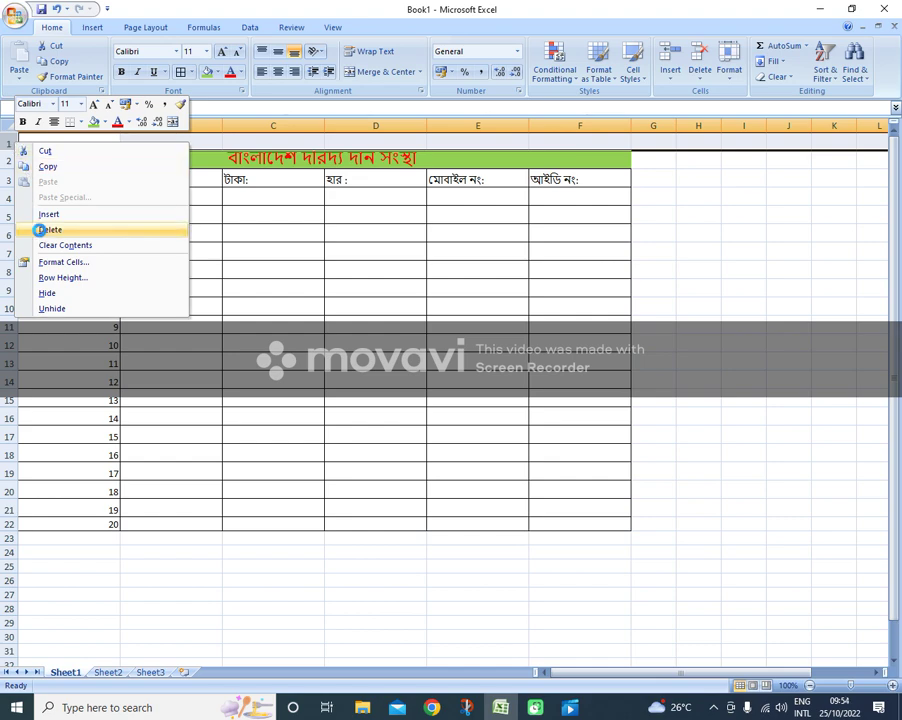
left_click(49, 230)
Step: Centre the A2:F2 header labels and fill those cells red
scroll(155, 251, "down", 1)
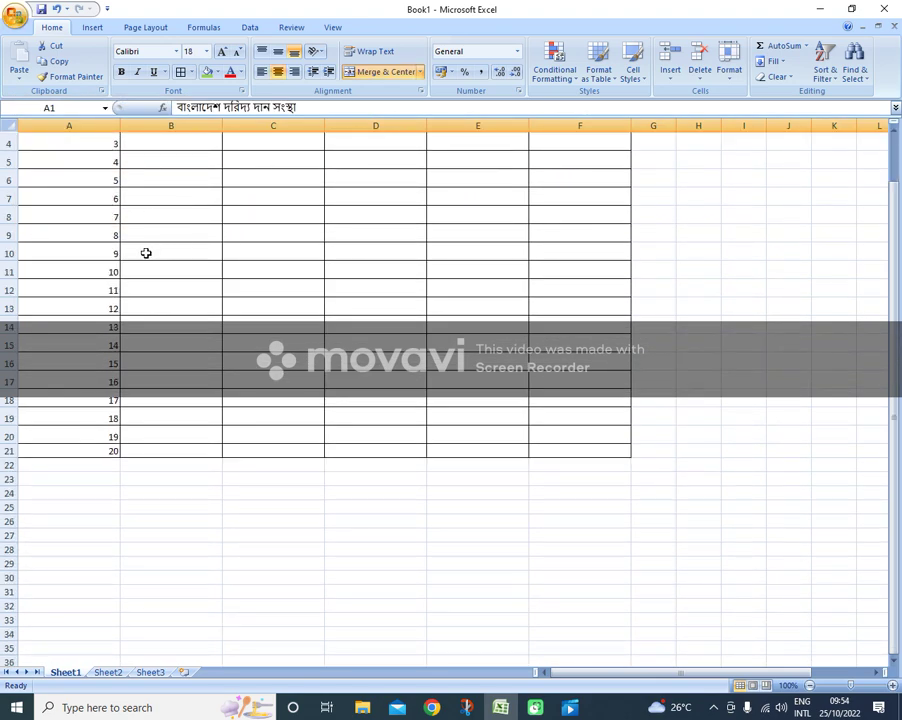
scroll(145, 252, "up", 1)
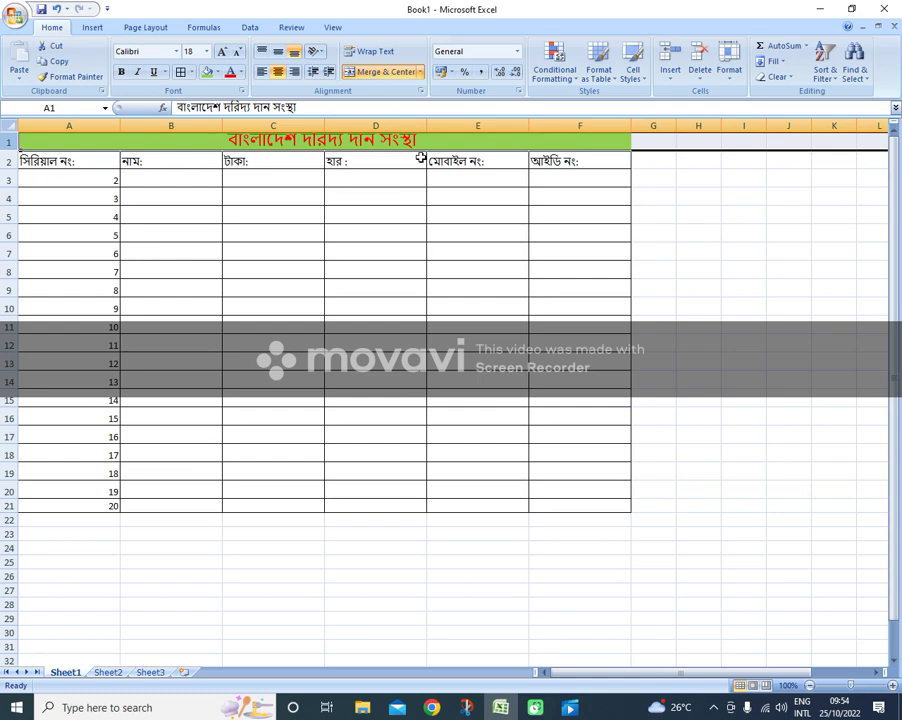
left_click(62, 168)
left_click_drag(62, 168, 570, 163)
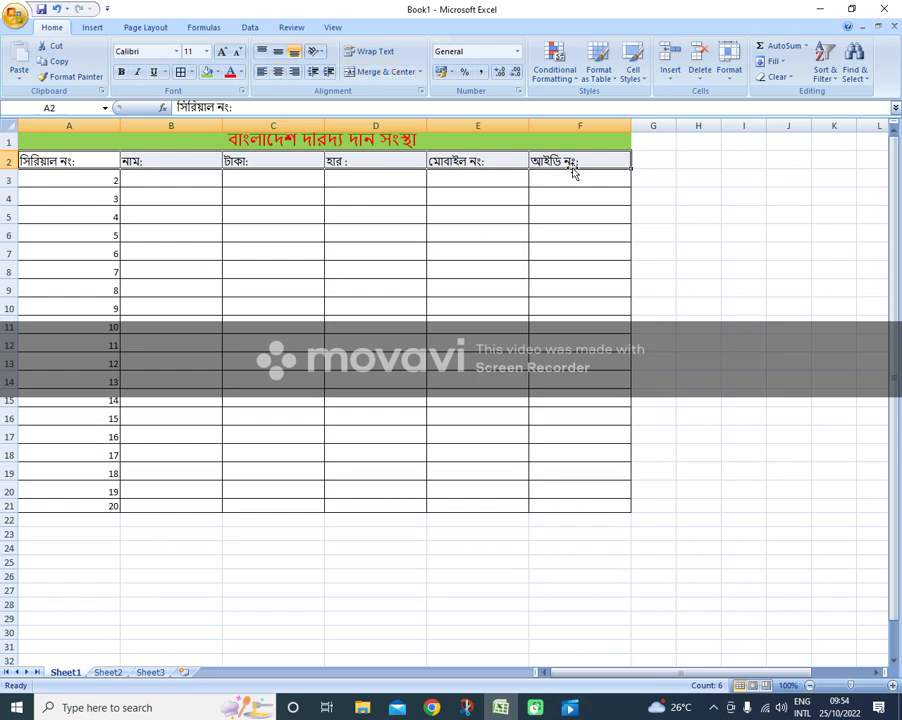
left_click(279, 73)
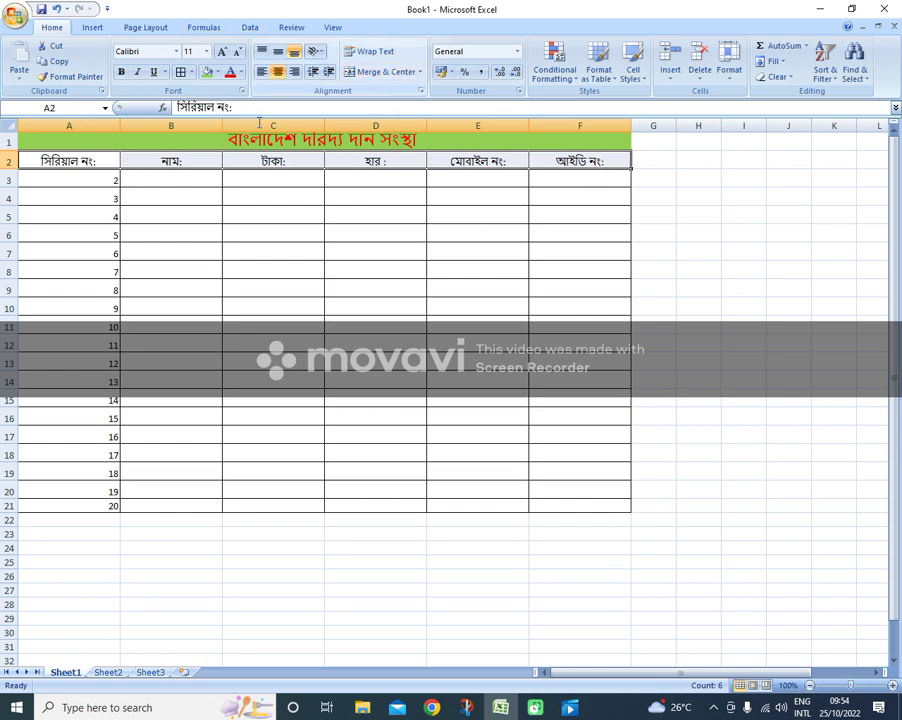
left_click(205, 74)
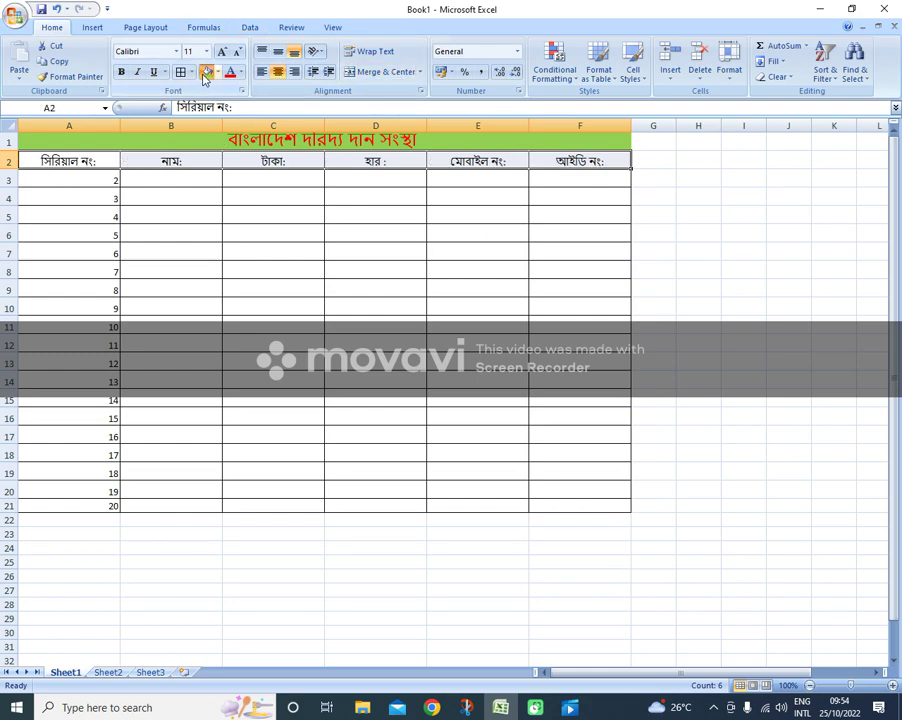
left_click(218, 74)
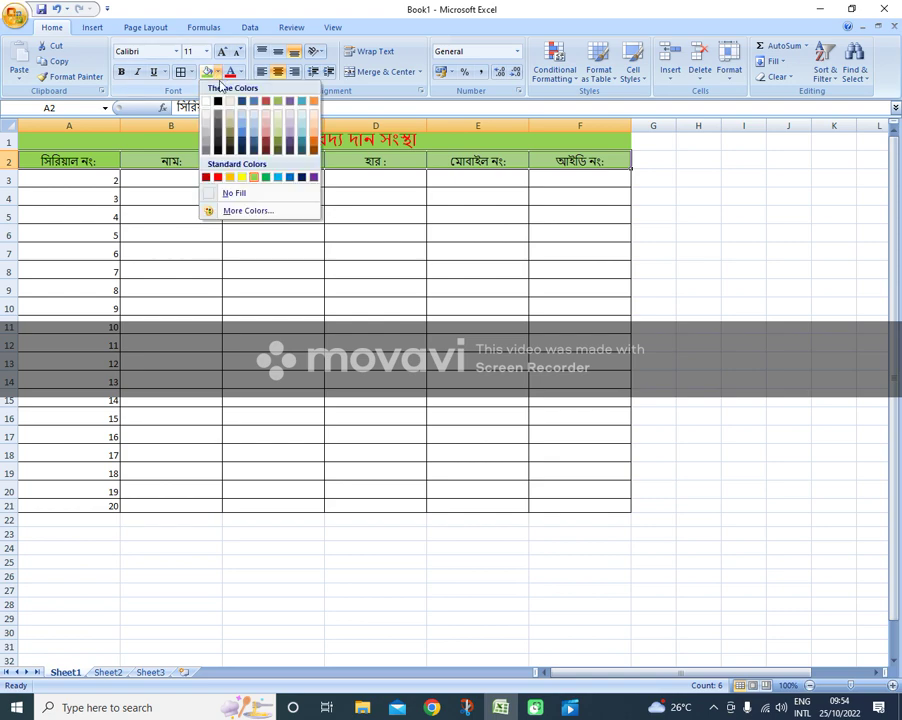
left_click(216, 179)
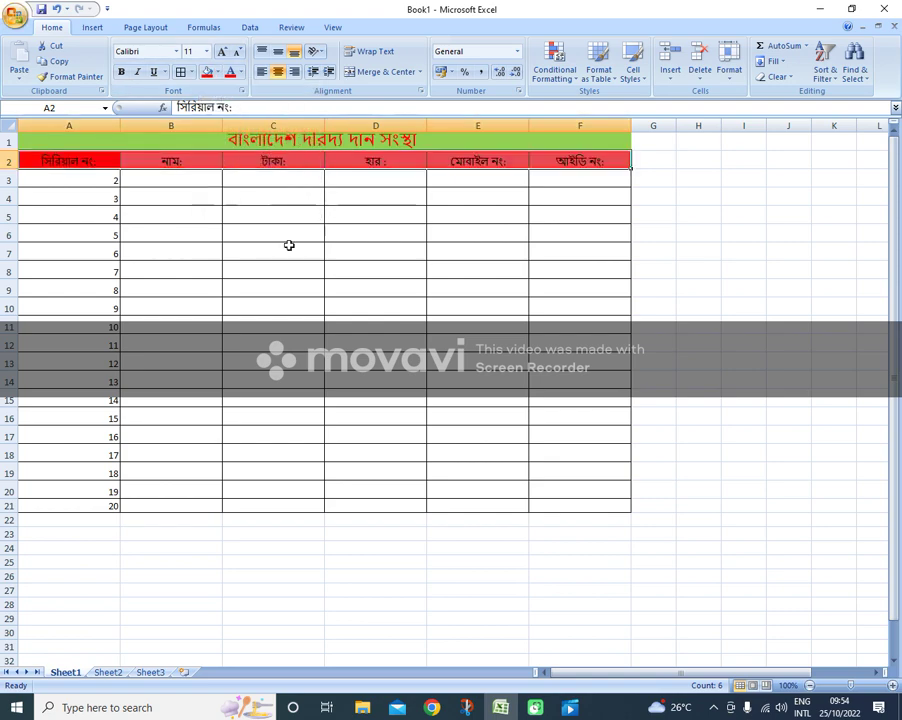
Step: Centre the serial numbers in A3:A21
left_click(160, 186)
left_click_drag(67, 184, 114, 507)
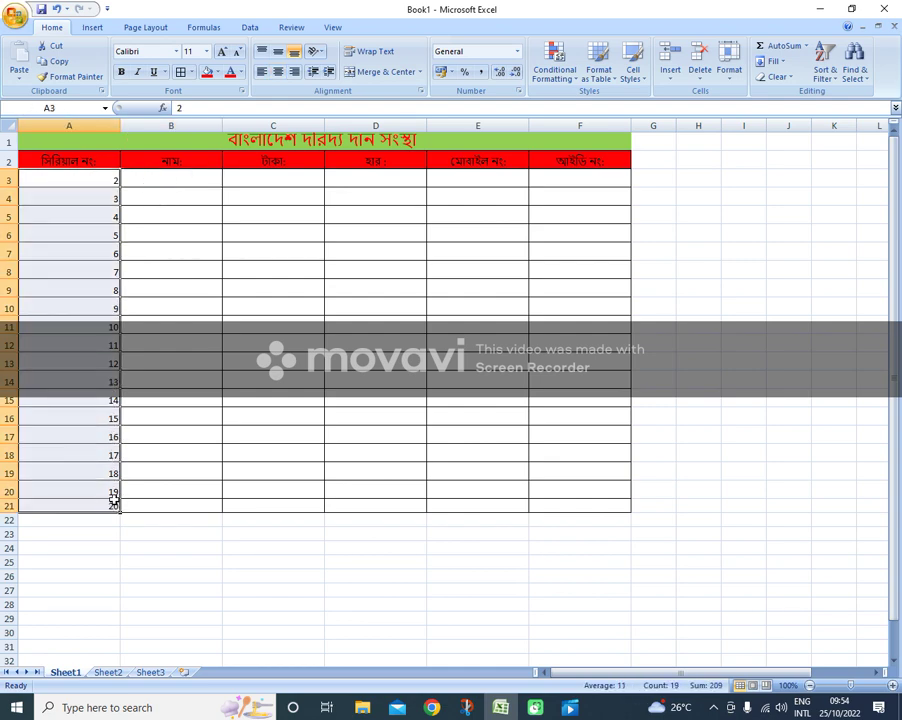
left_click(279, 72)
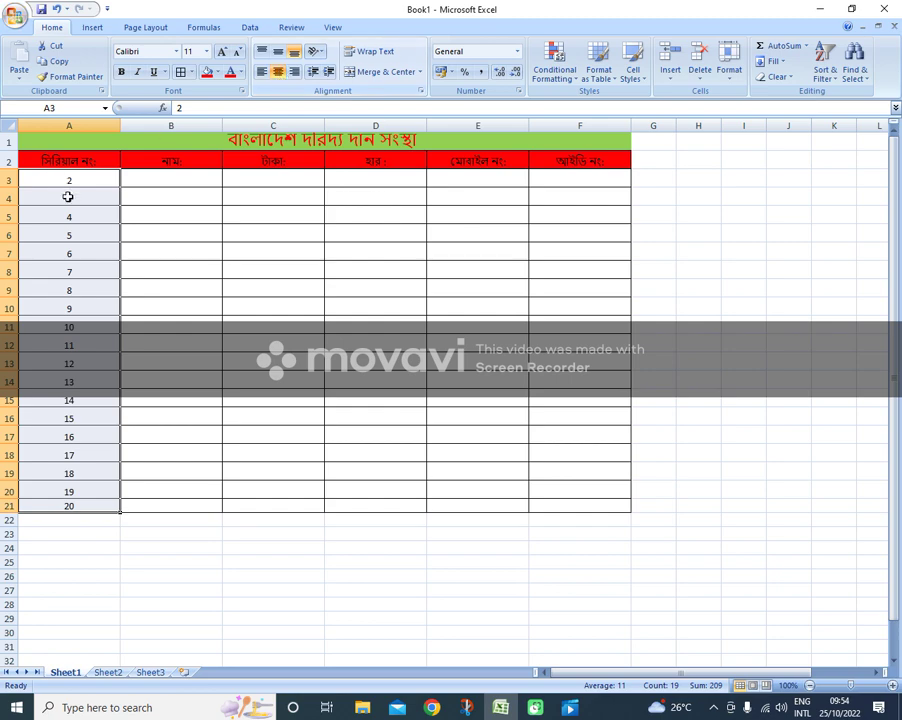
Step: Enter two donor names in B3 and B4, then fill them down alternately to B21
left_click(170, 185)
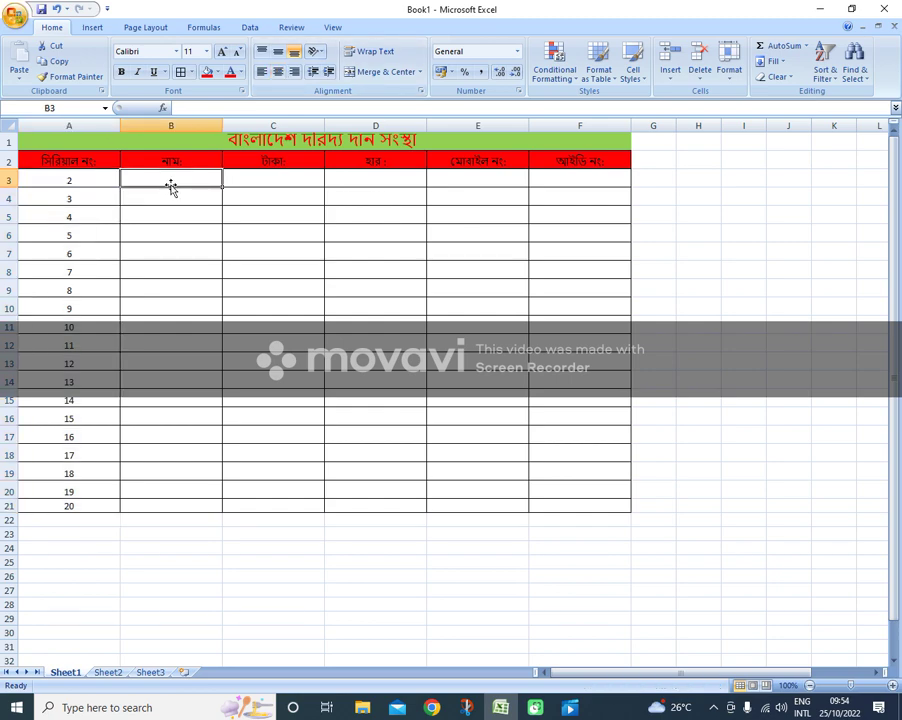
type("স")
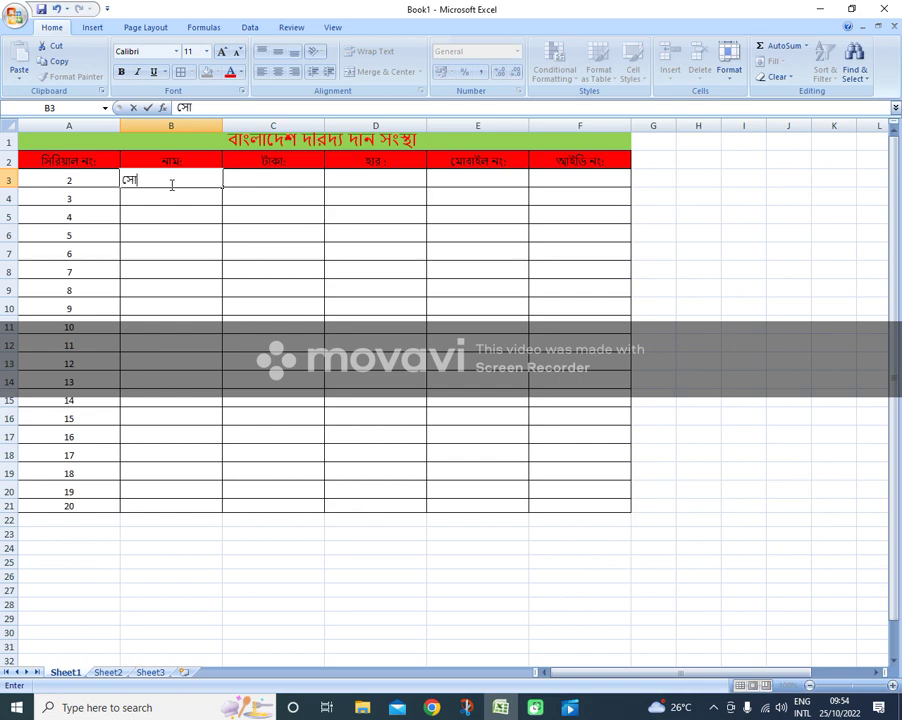
key("BackSpace")
type("মো:")
type(" শা")
type("মিম")
type(" ই")
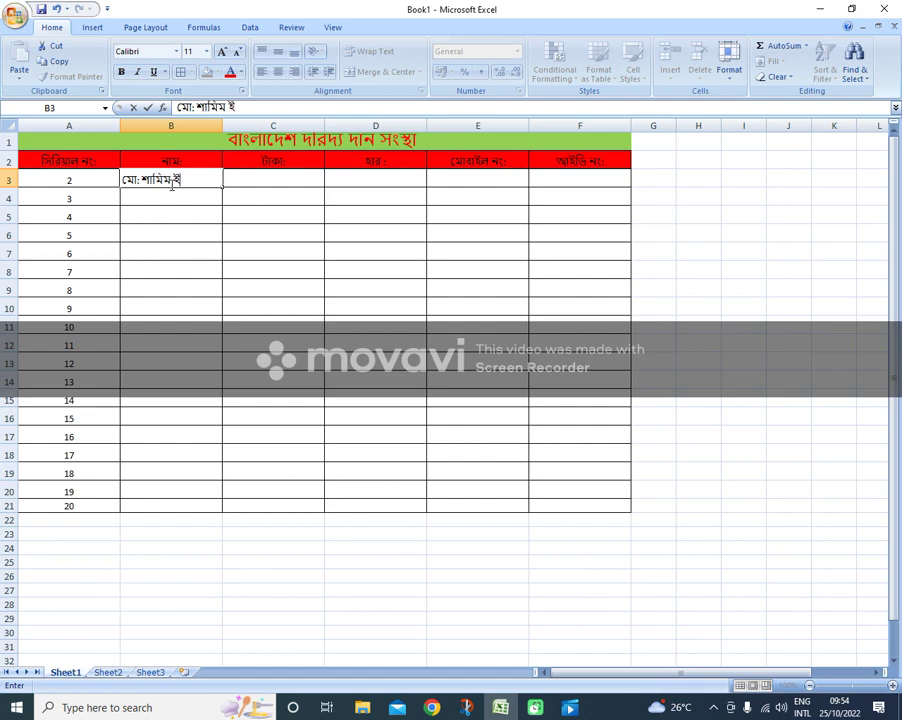
type("স")
type("লা")
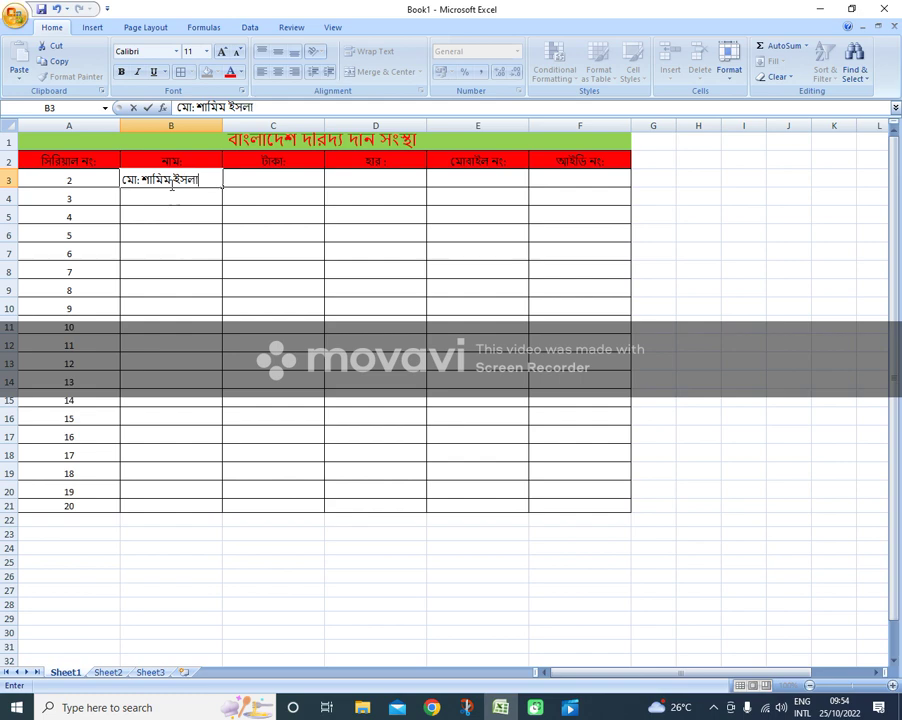
type("ম")
left_click(129, 196)
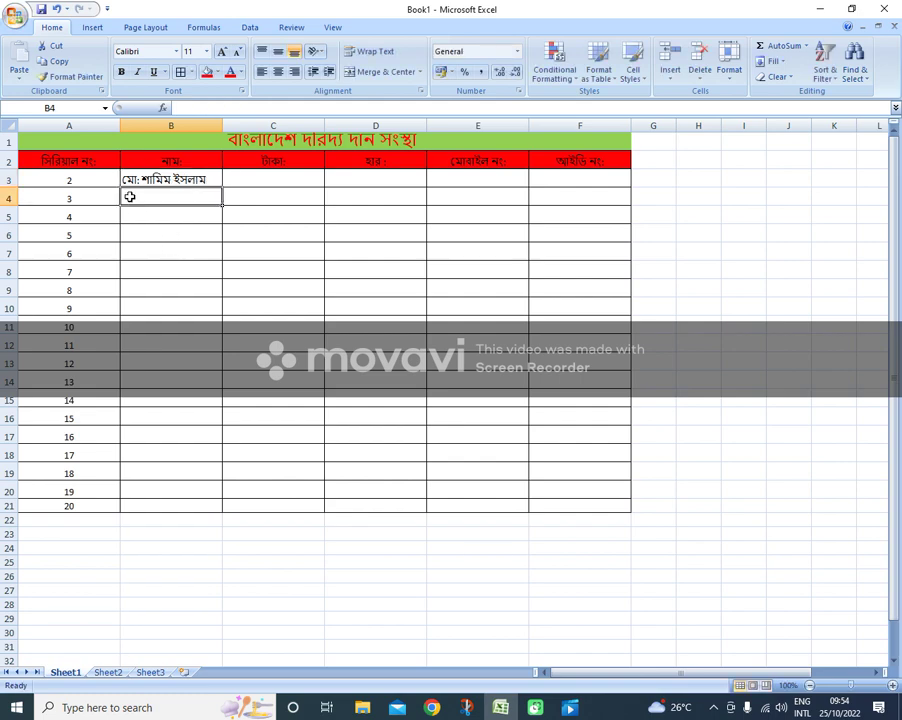
type("মো:")
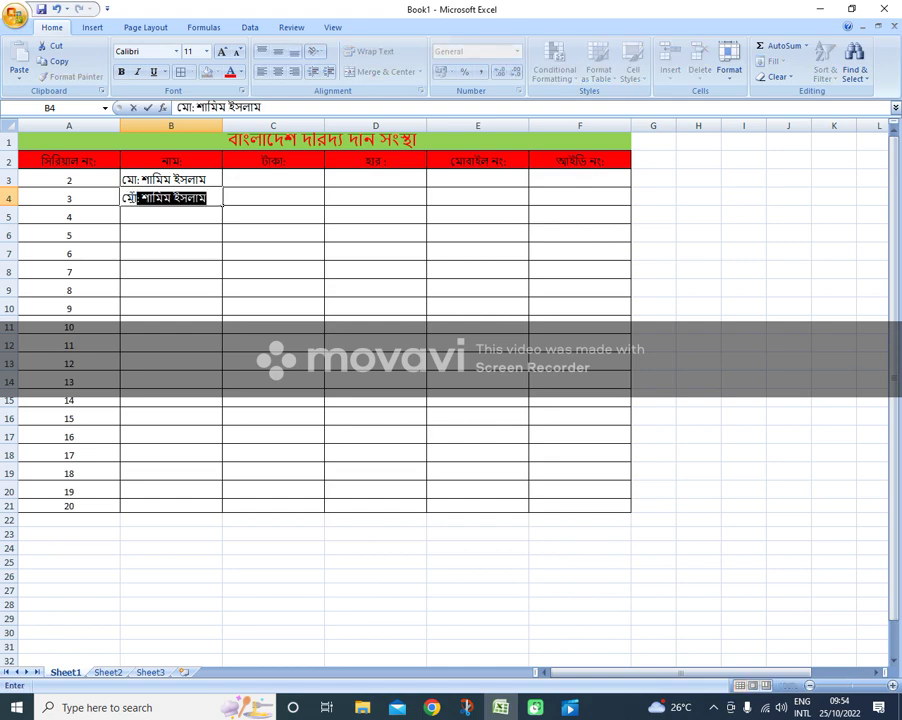
type(" র")
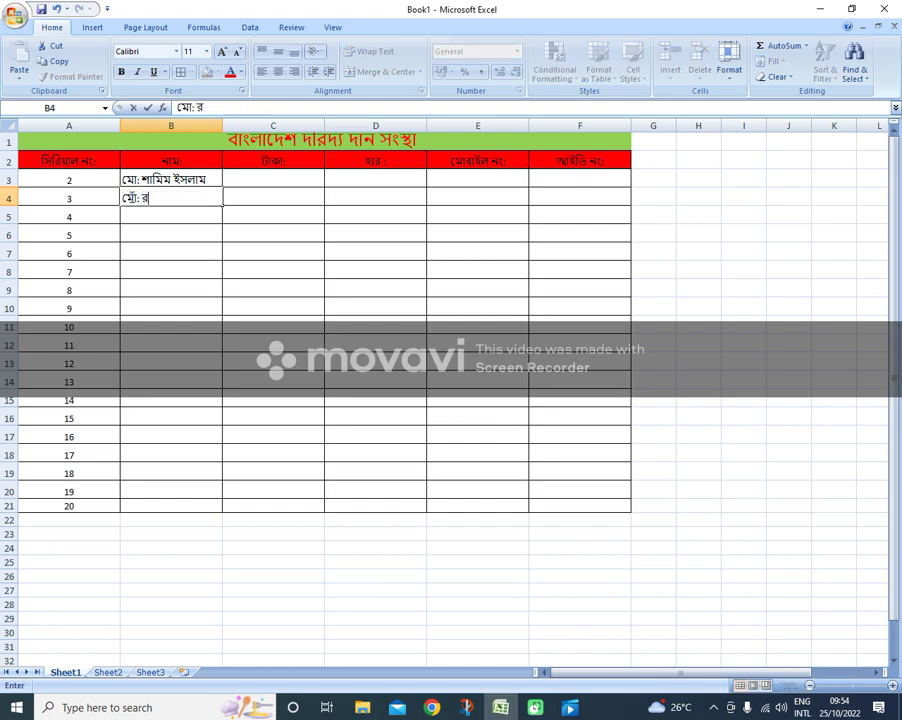
type("া")
key("BackSpace")
type("বি")
left_click_drag(124, 178, 135, 197)
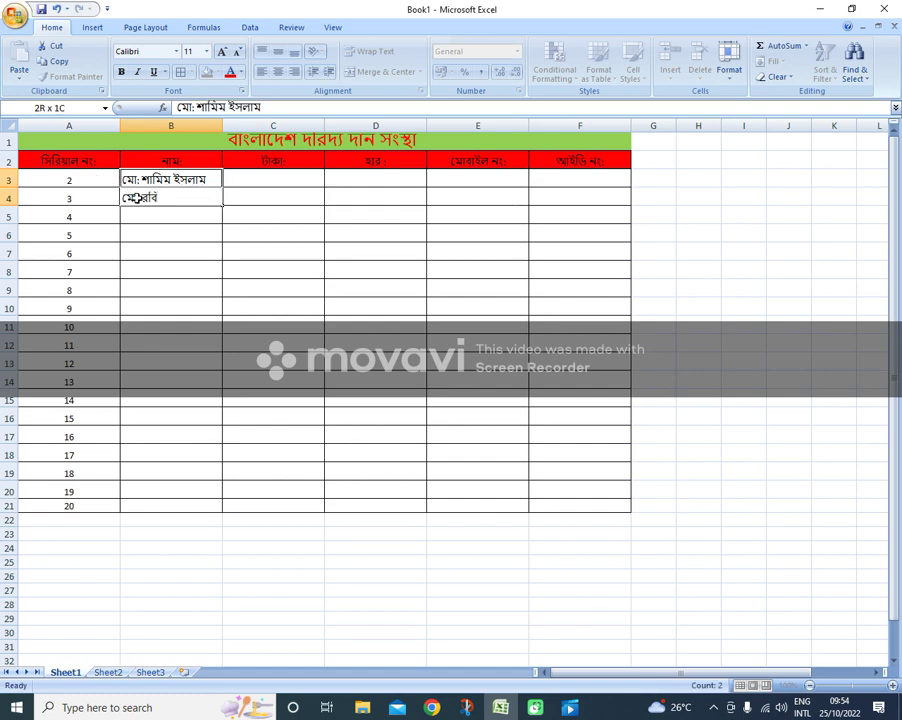
mouse_move(221, 206)
left_mouse_down()
mouse_move(212, 362)
mouse_move(222, 506)
left_mouse_up()
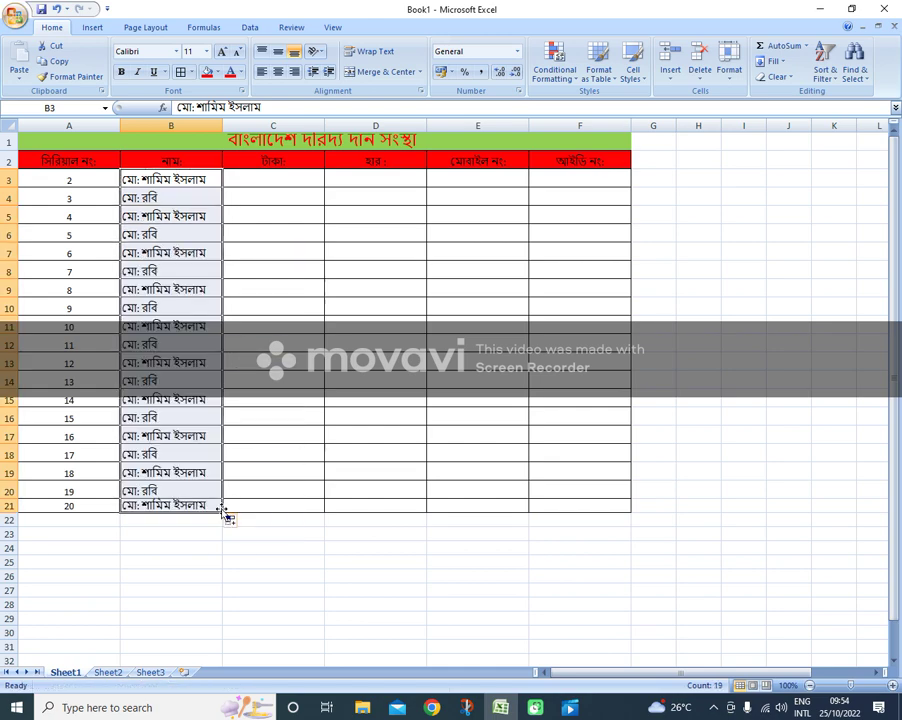
Step: Enter amounts from C3 to C11, starting 798544, 5458, 555, 588, 558 and ending 58, 58
left_click(255, 183)
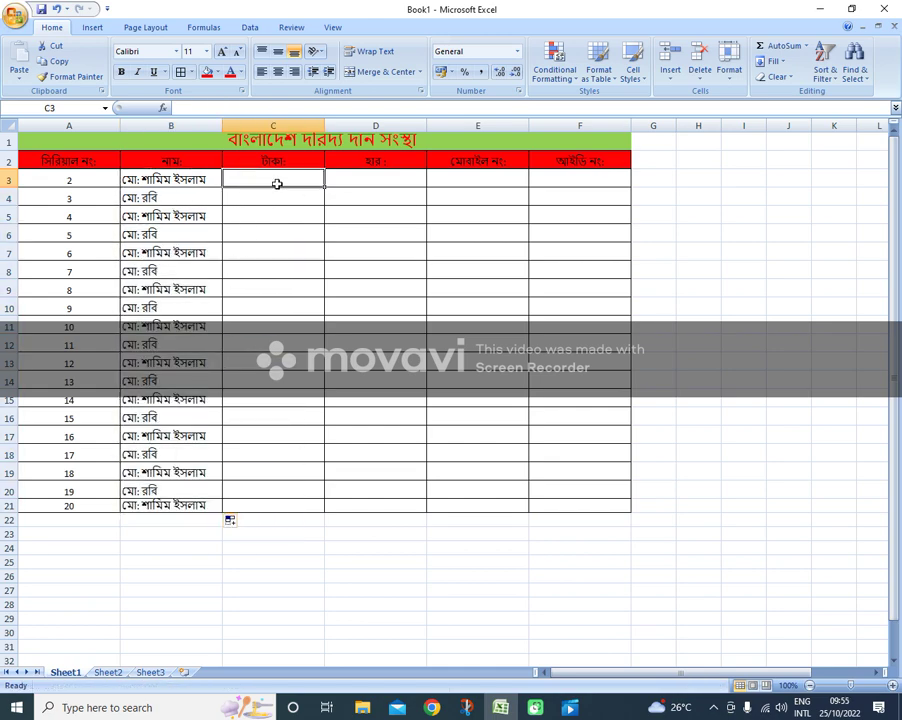
type("798544")
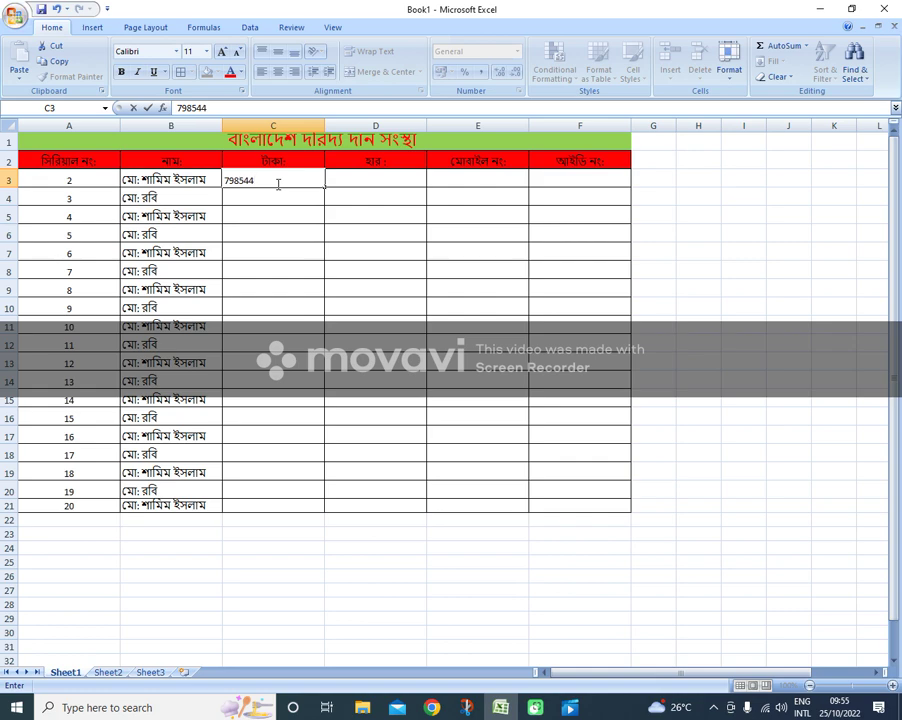
key("Return")
type("54")
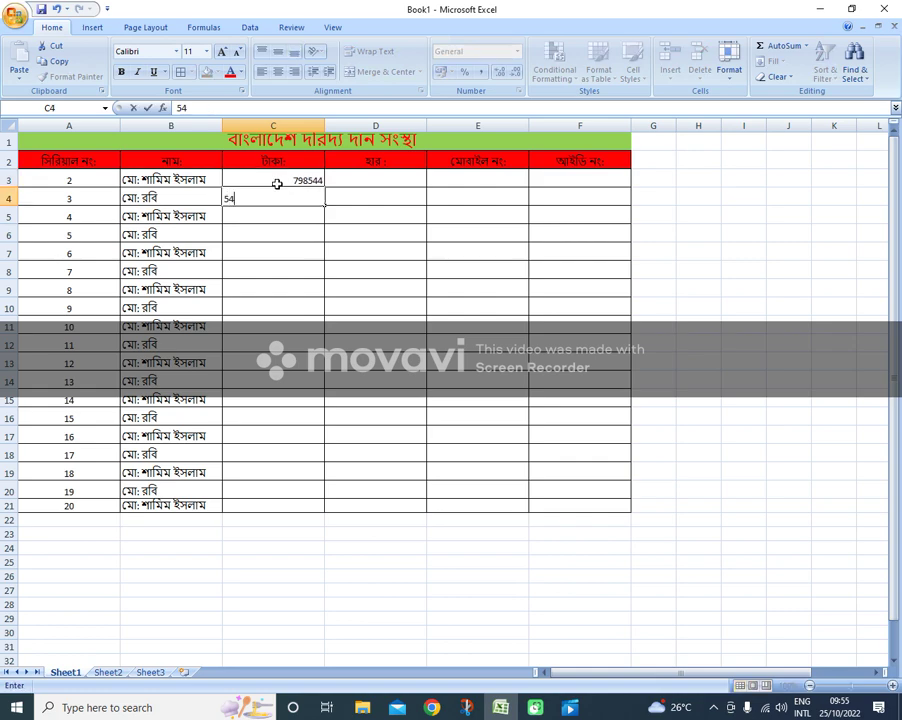
type("58")
key("Return")
type("5")
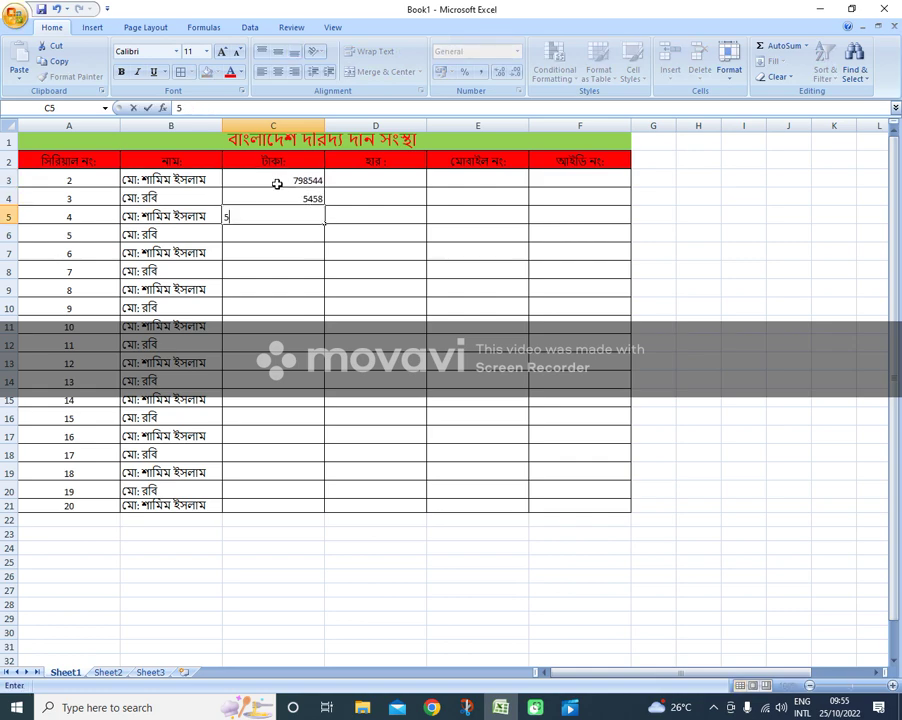
type("55")
key("Return")
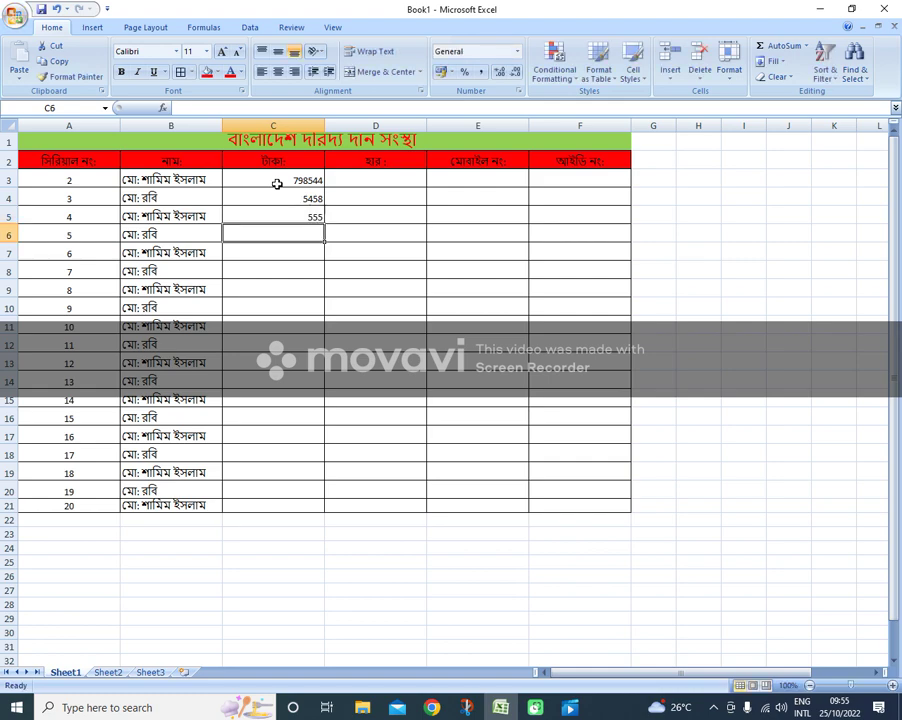
type("55")
key("Return")
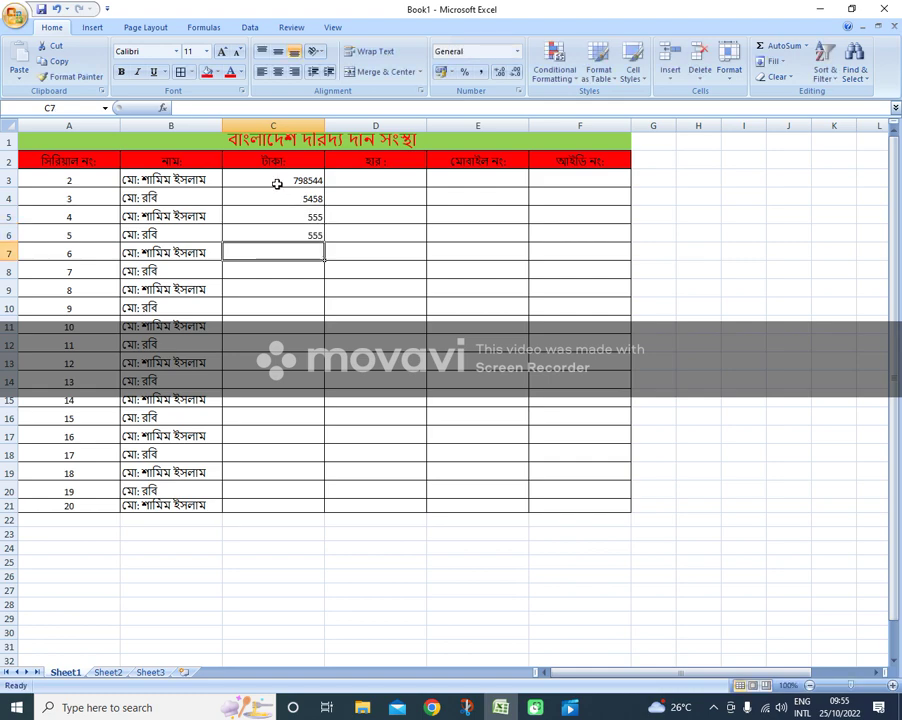
type("588")
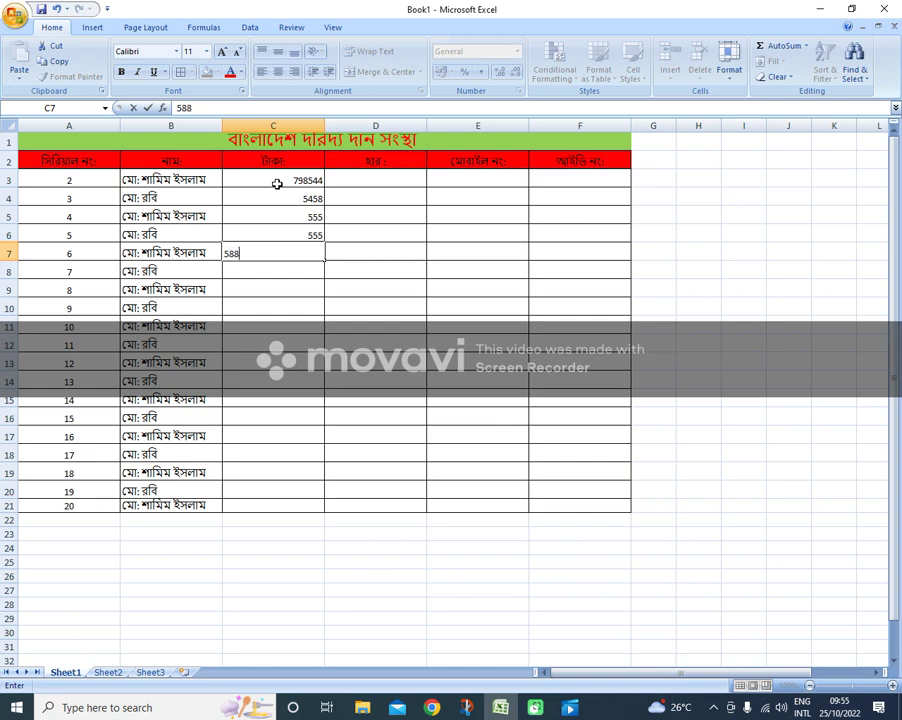
key("Return")
type("558")
key("Return")
type("588")
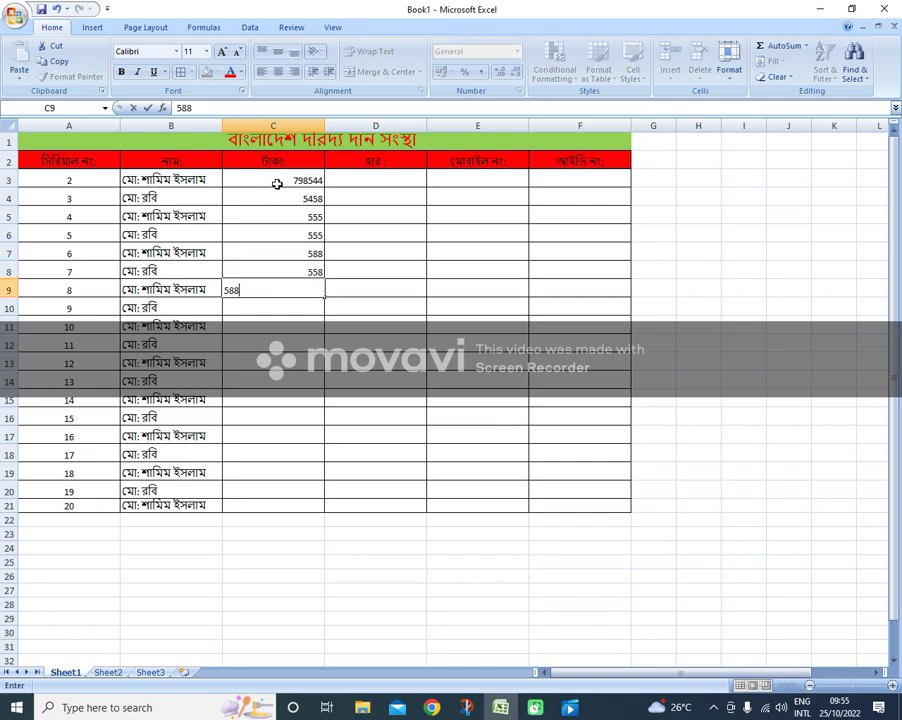
key("Return")
type("58")
key("Return")
type("58")
key("Return")
Step: Enter the remaining amounts from C12 to C20, from 5858 through 5889 and 5588 to 8585
type("5")
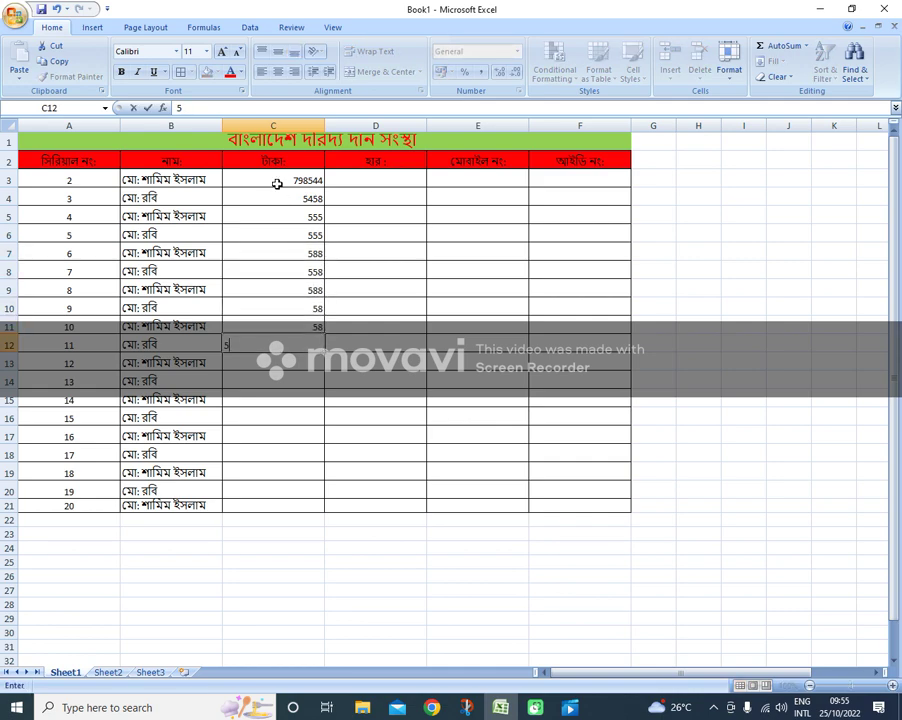
type("58")
key("Return")
type("58")
key("Return")
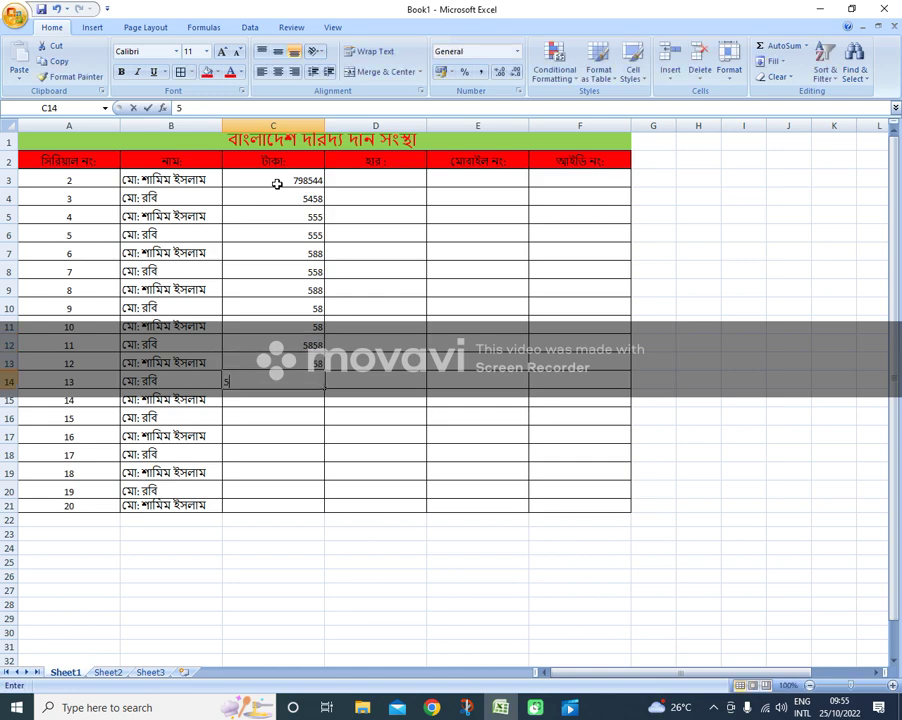
type("588")
key("Return")
type("58")
key("Return")
type("5")
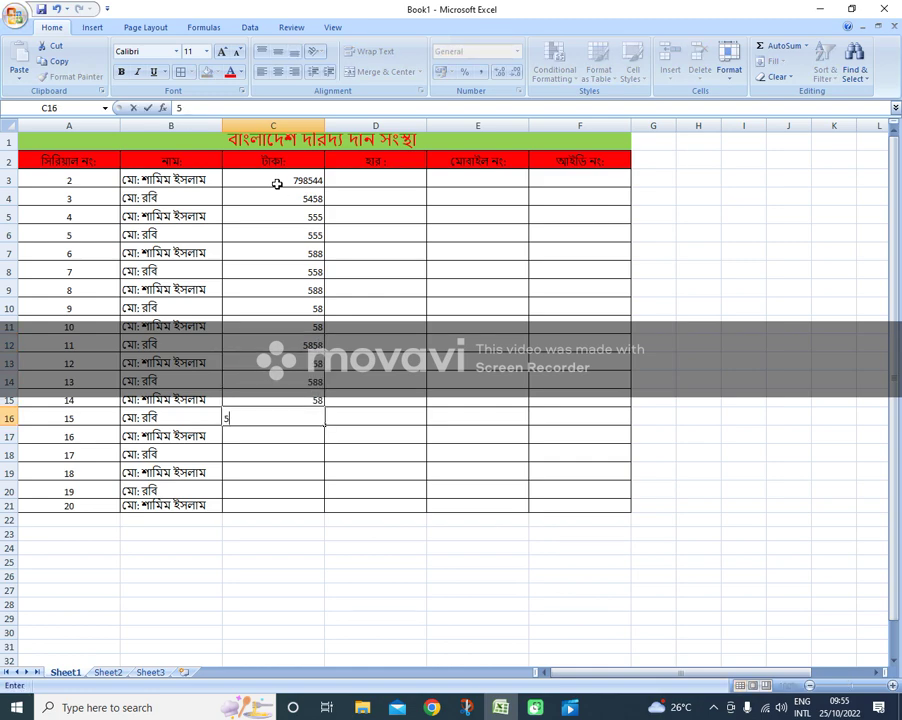
type("889")
key("Return")
type("58")
key("Return")
type("55")
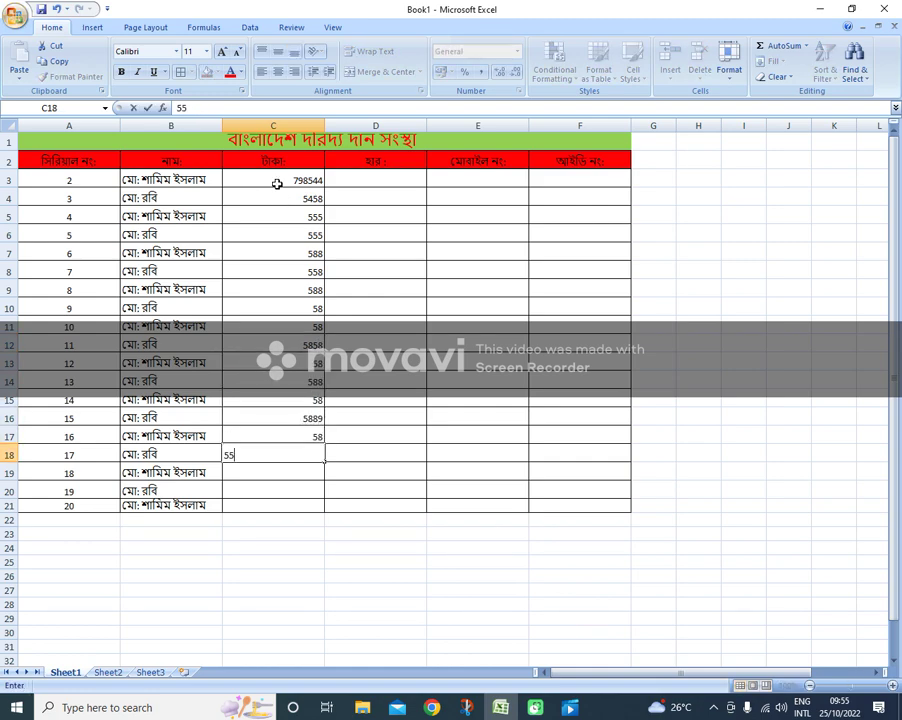
type("88")
key("Return")
type("85")
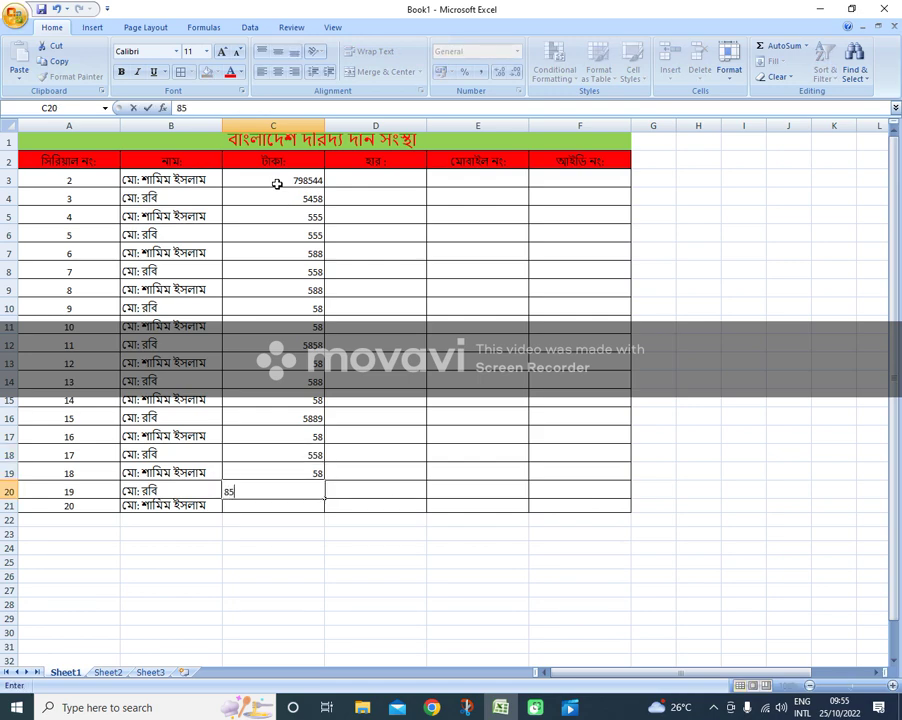
type("85")
key("Return")
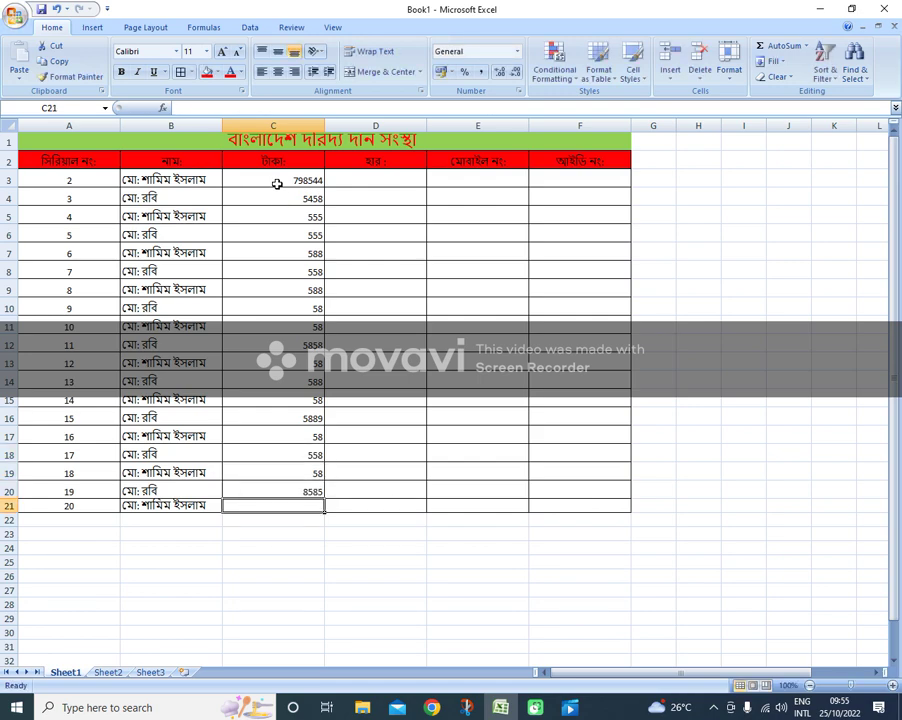
left_click(338, 192)
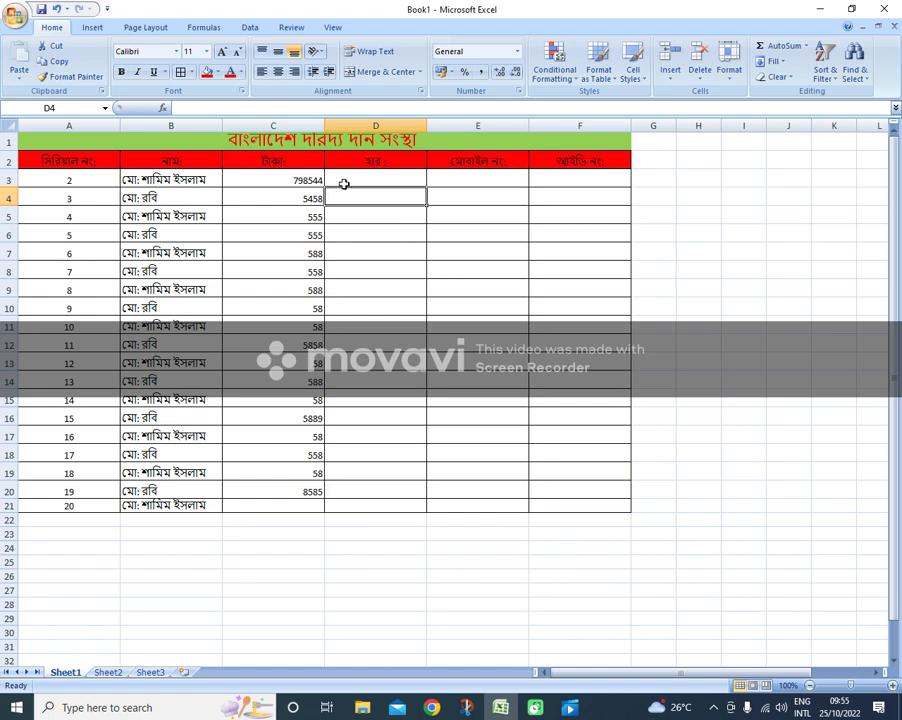
Step: Check the C3 amount, then start and abandon a formula in D3
left_click(343, 182)
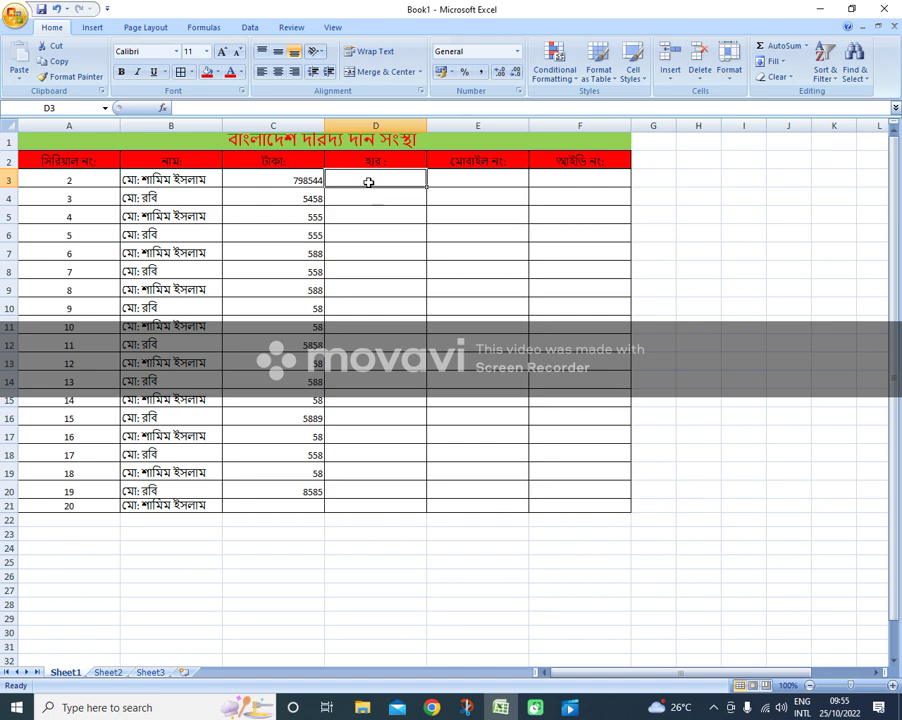
left_click(297, 181)
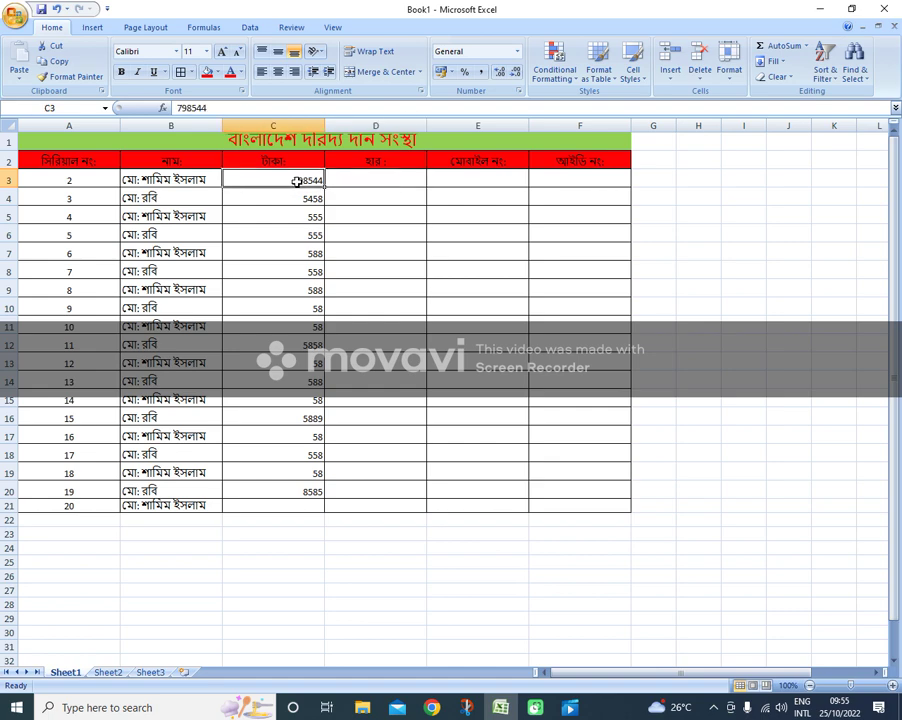
left_click(385, 180)
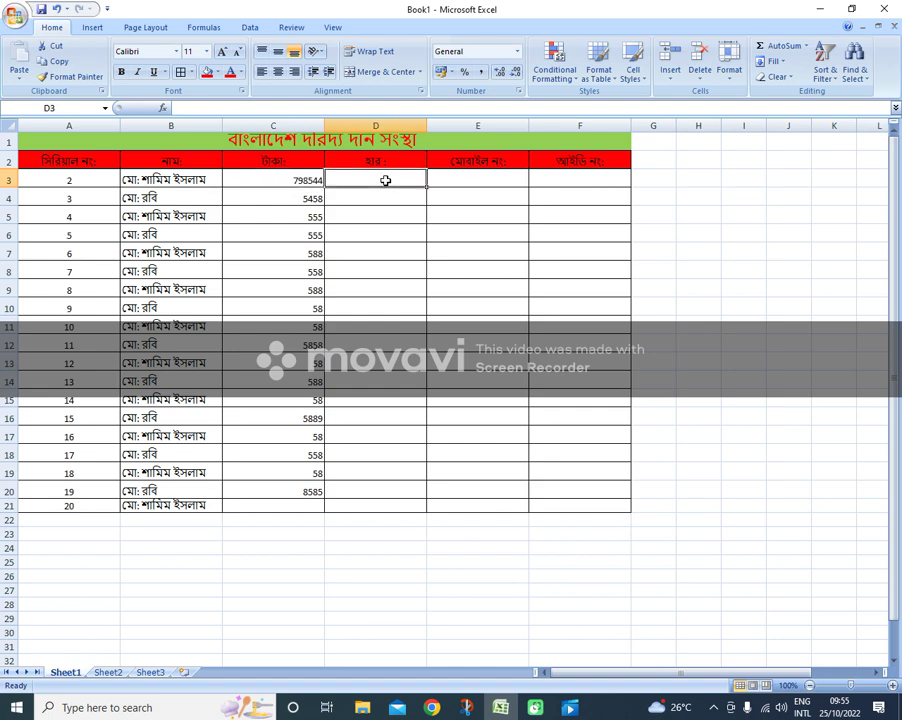
type("=")
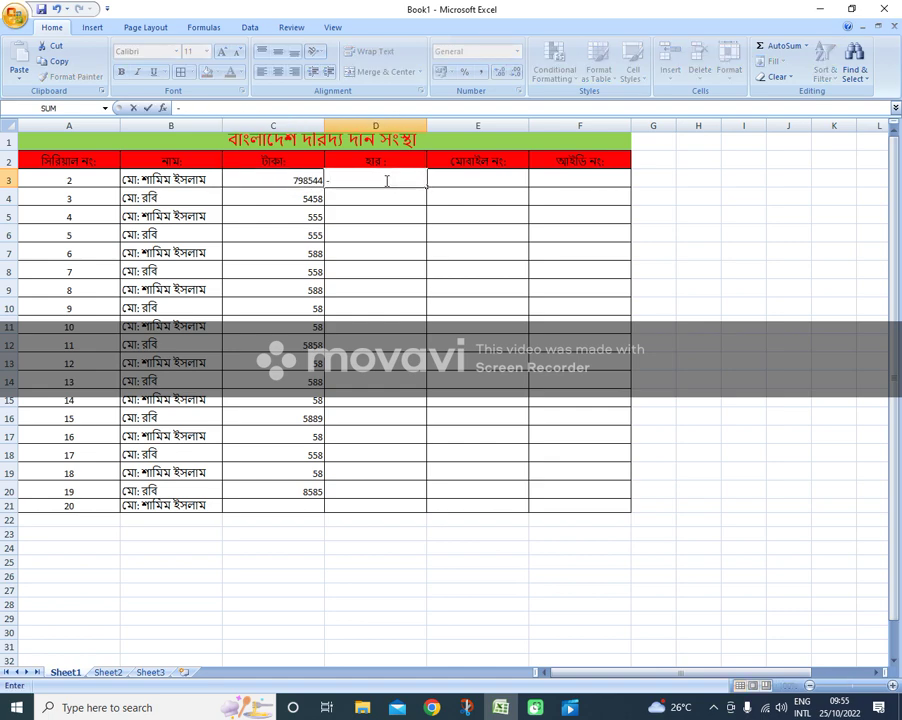
key("BackSpace")
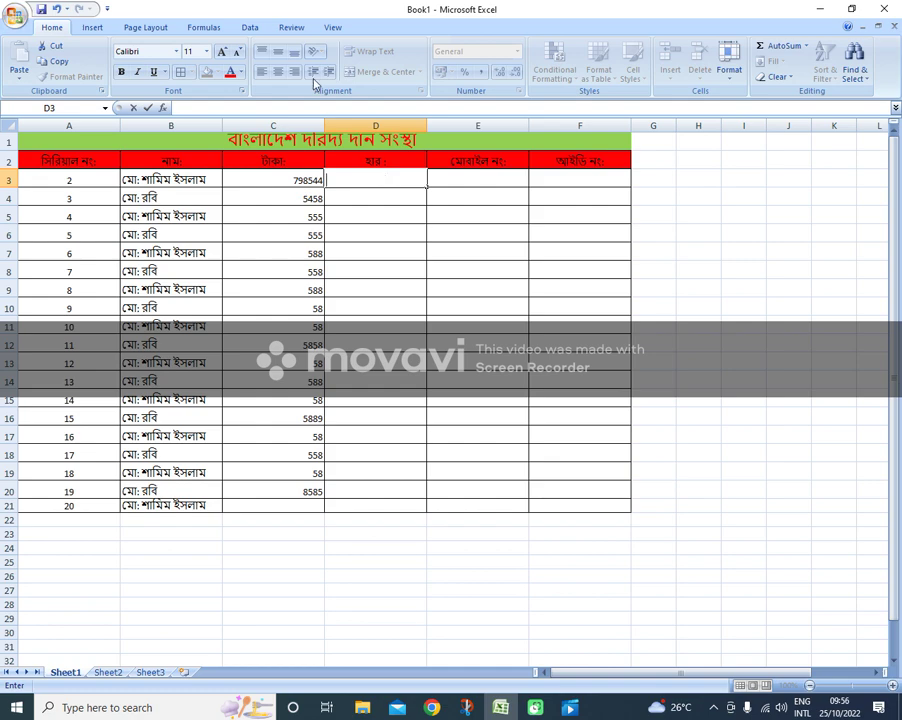
Step: Enter the first mobile number in E3 and recheck the value it stored
left_click(462, 176)
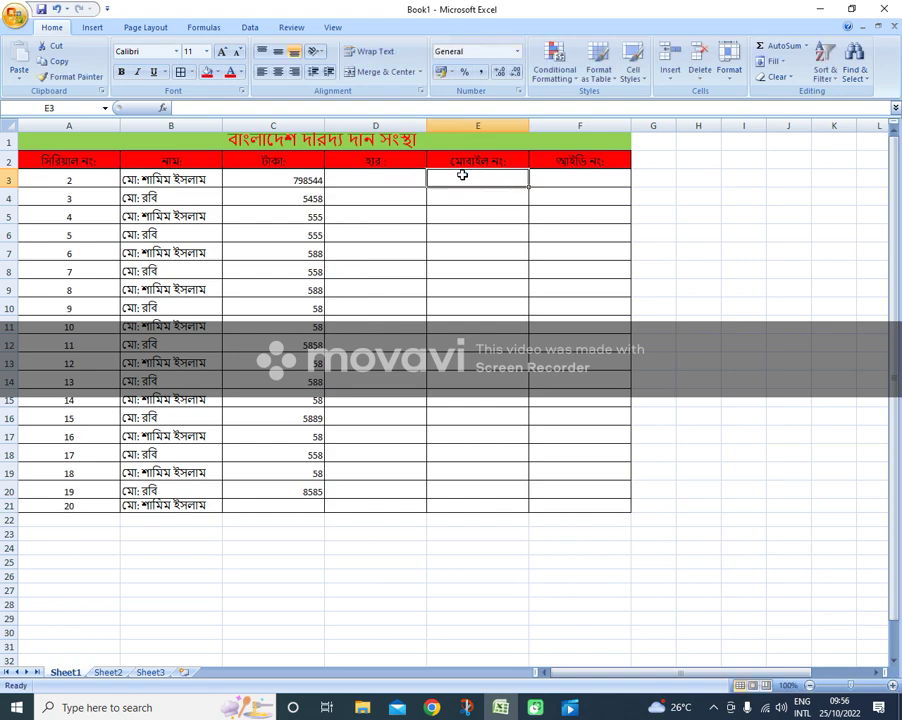
type("000")
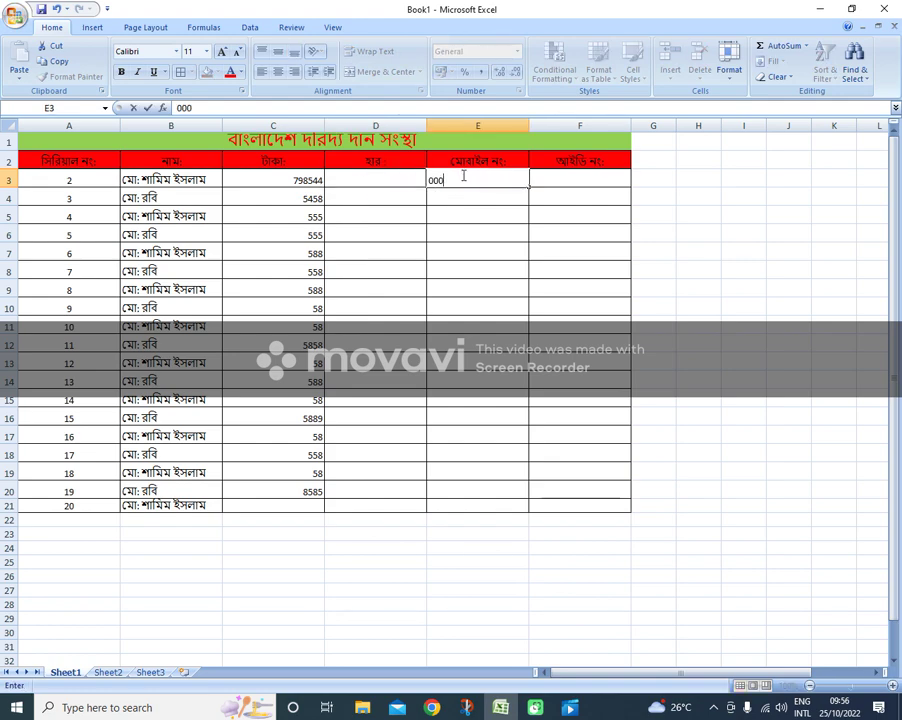
key("BackSpace")
key("BackSpace")
type("1")
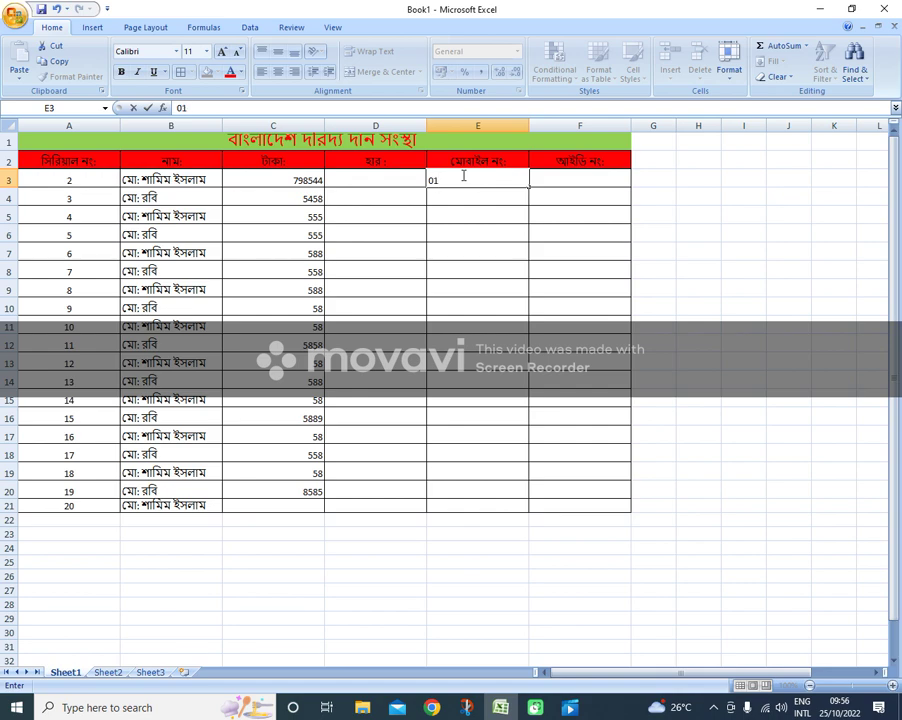
type("7457")
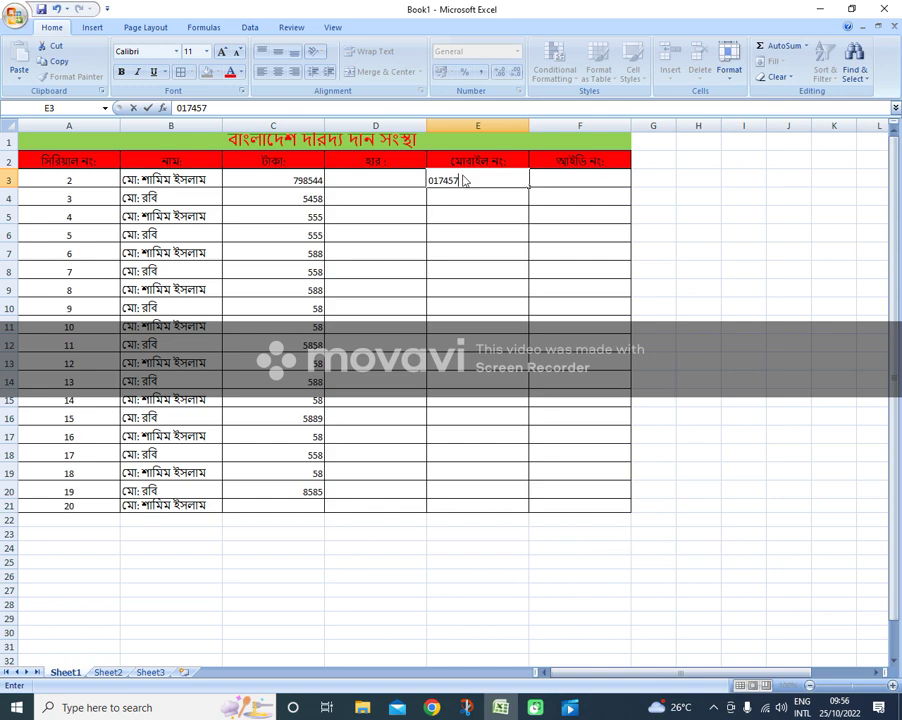
key("Return")
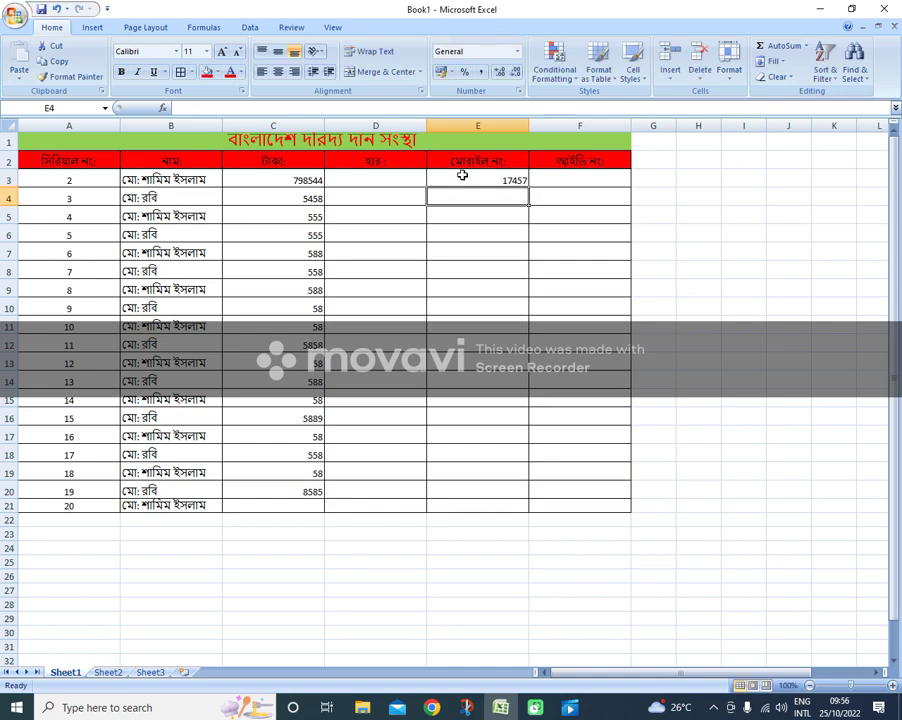
left_click(515, 181)
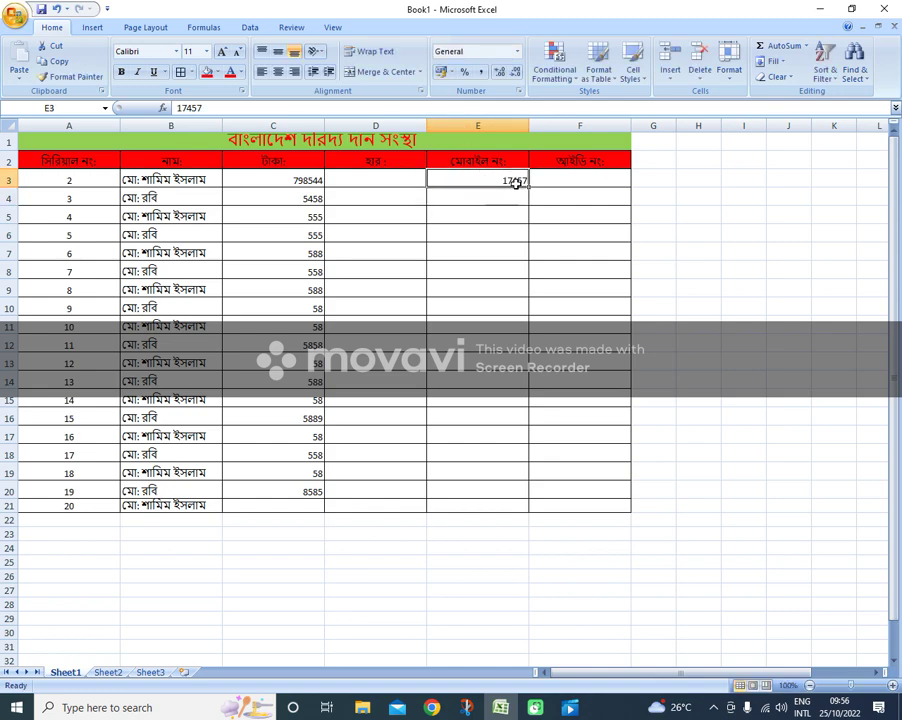
Step: Apply the Text number format to the whole of column E
right_click(504, 128)
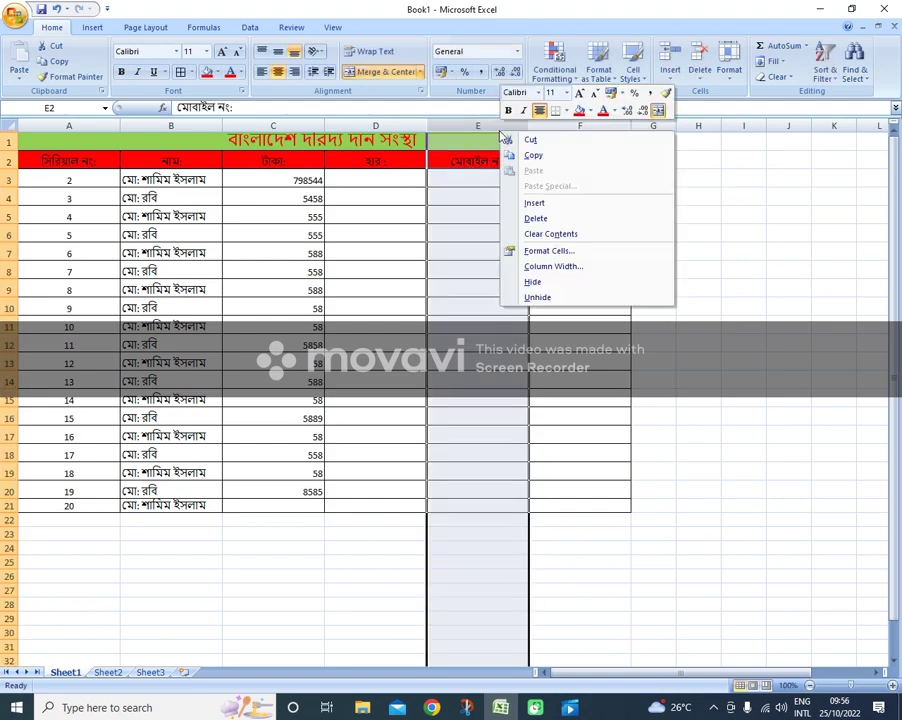
left_click(542, 250)
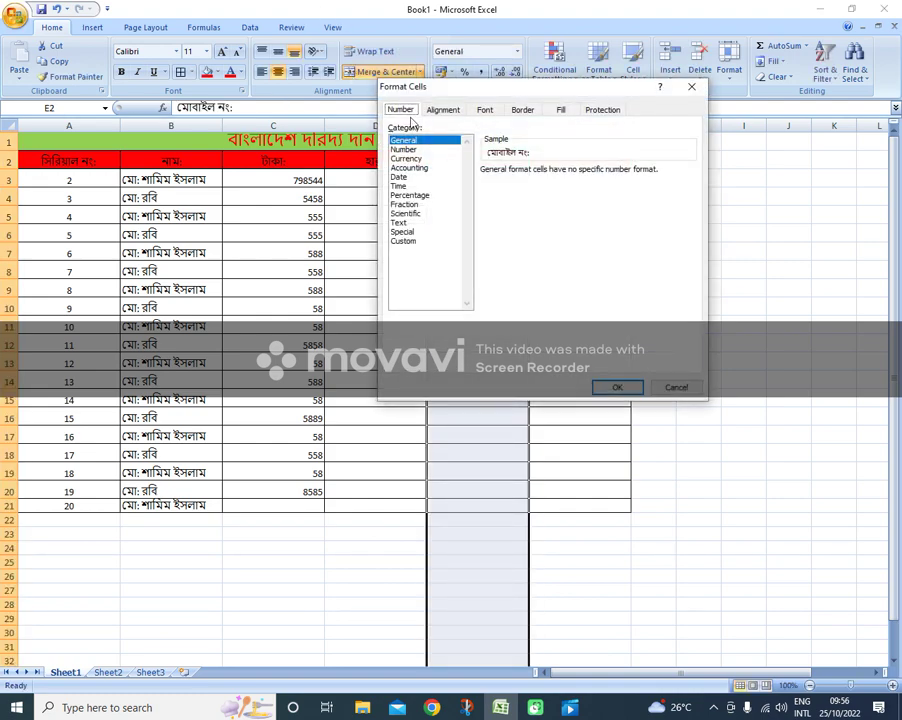
left_click(399, 215)
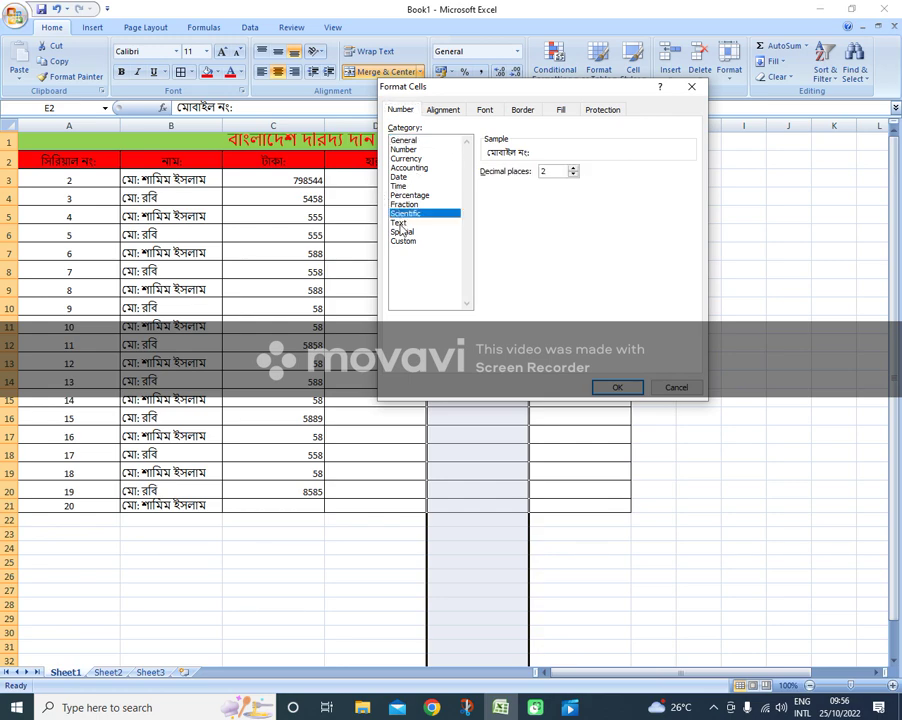
left_click(400, 223)
left_click(612, 387)
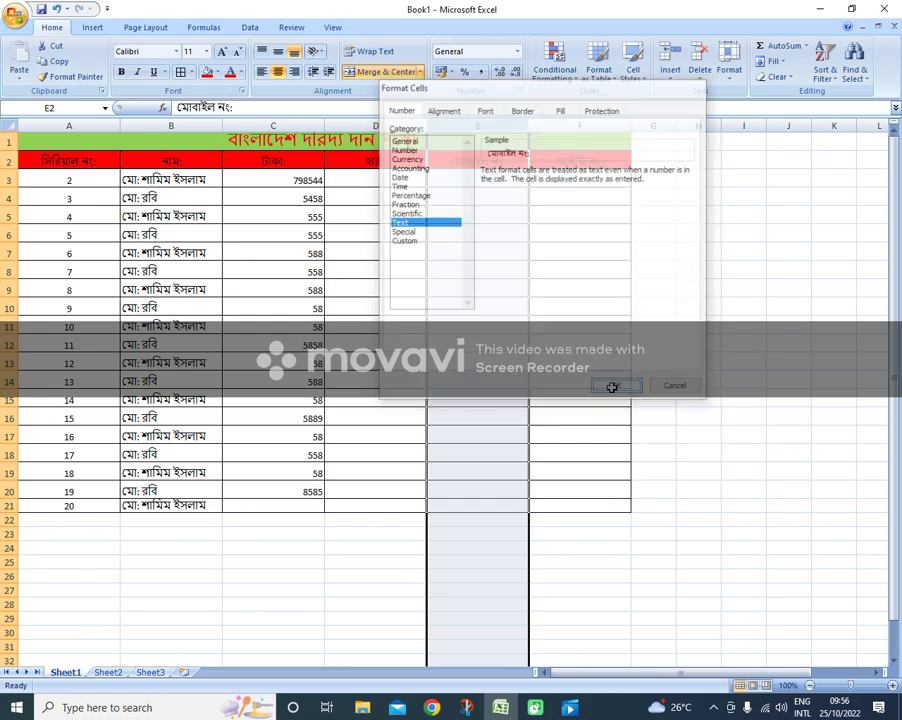
left_click(473, 183)
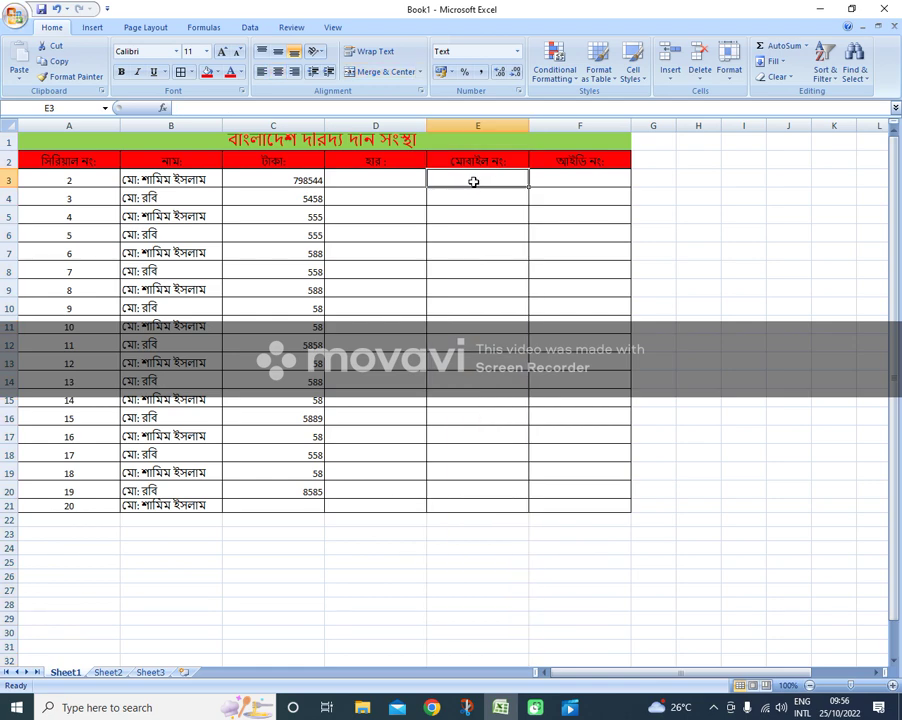
Step: Type mobile numbers with leading zeros into E3 through E11
type("000")
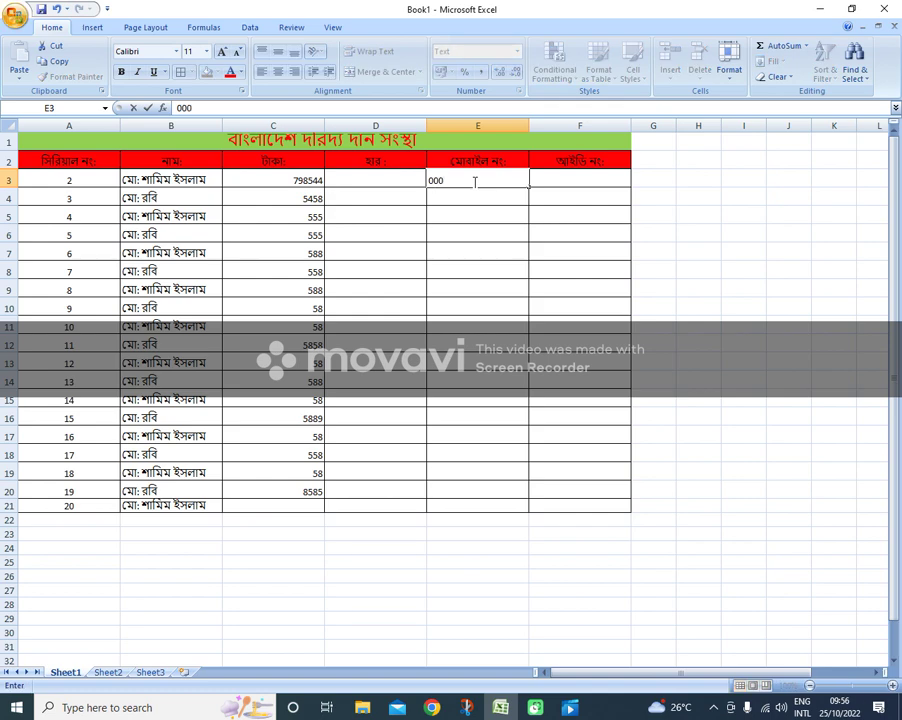
key("Return")
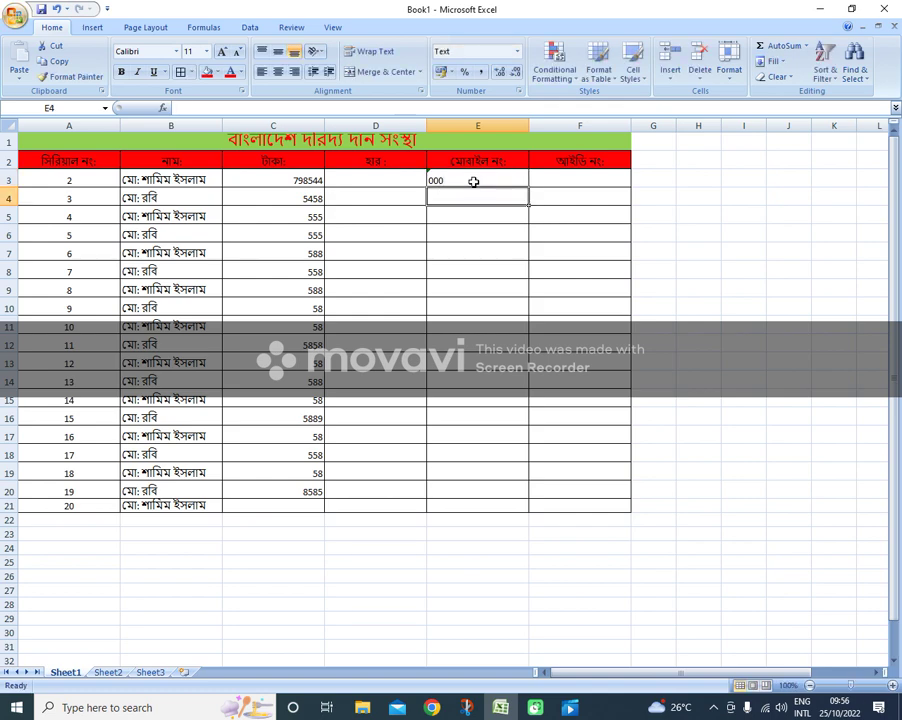
type("0125")
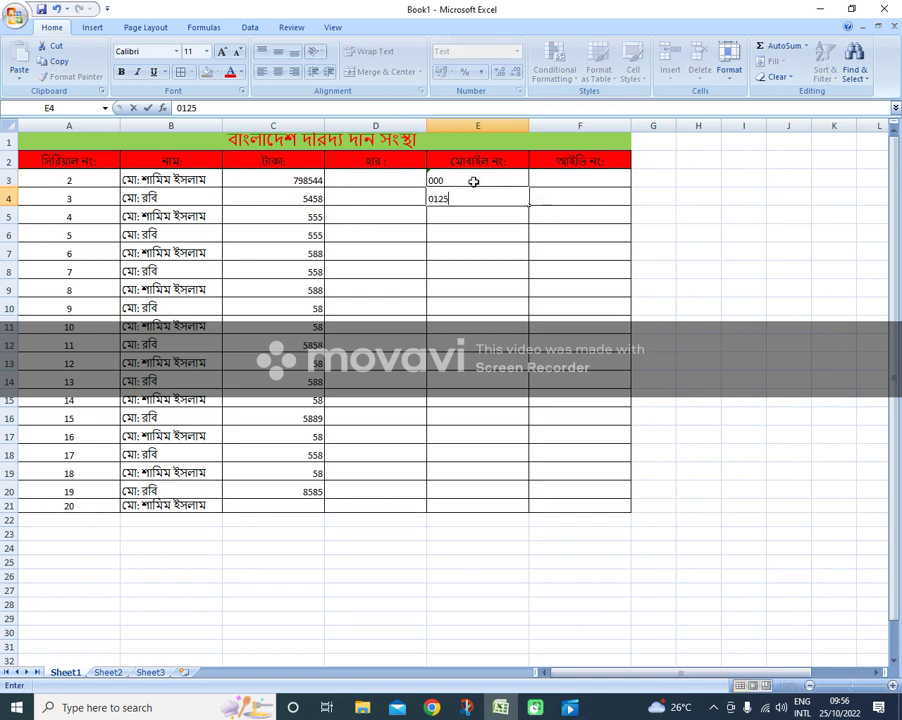
type("780")
key("Return")
type("0021")
key("Return")
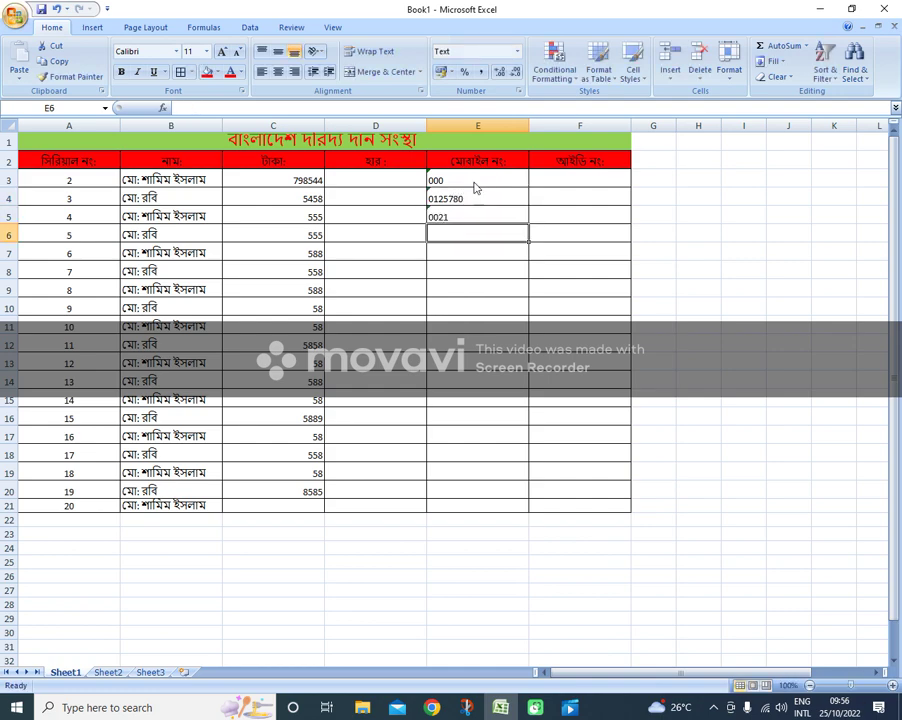
type("00025")
key("Return")
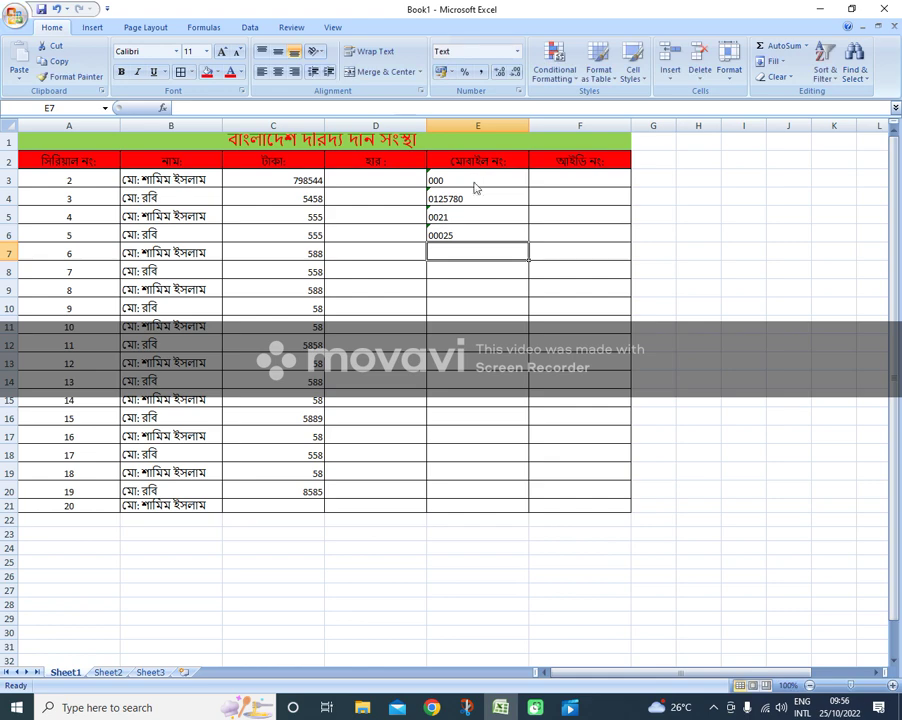
type("000")
key("Return")
type("022")
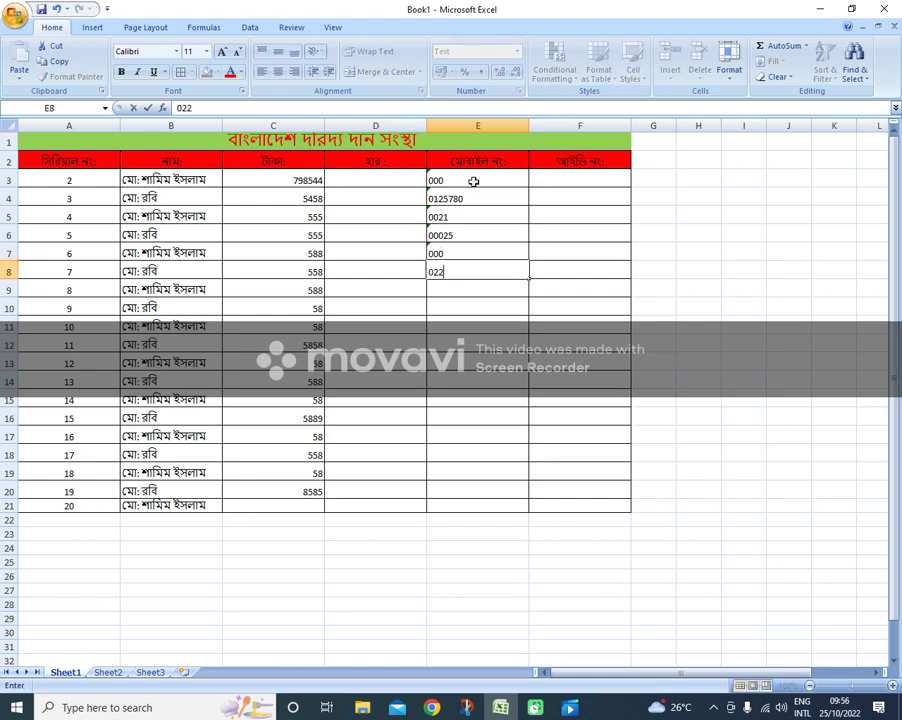
type("55")
key("Return")
type("00225")
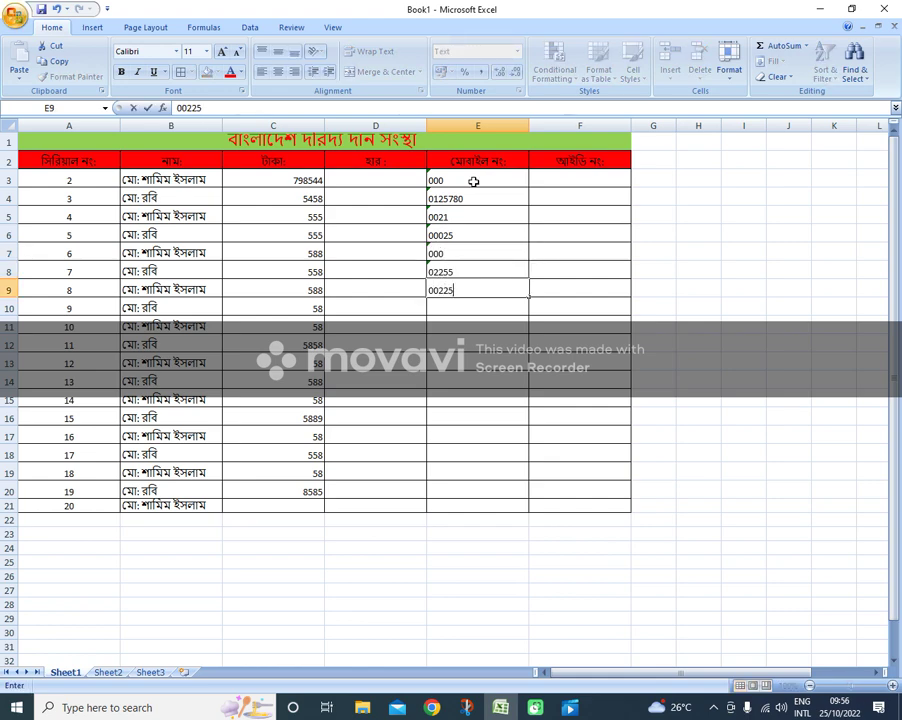
type("52")
key("Return")
type("000")
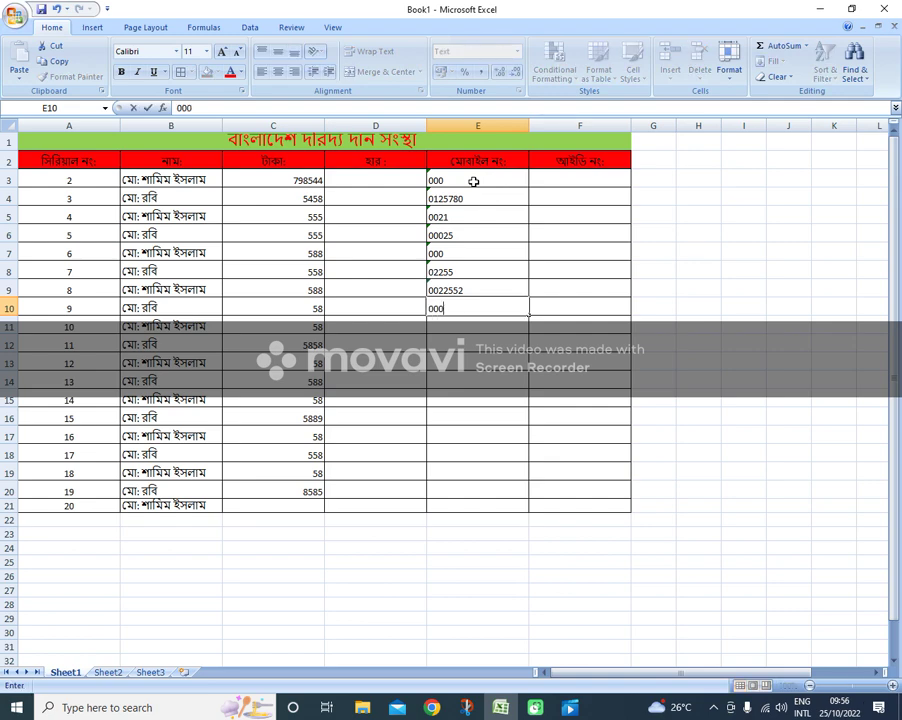
type("122")
key("Return")
type("00")
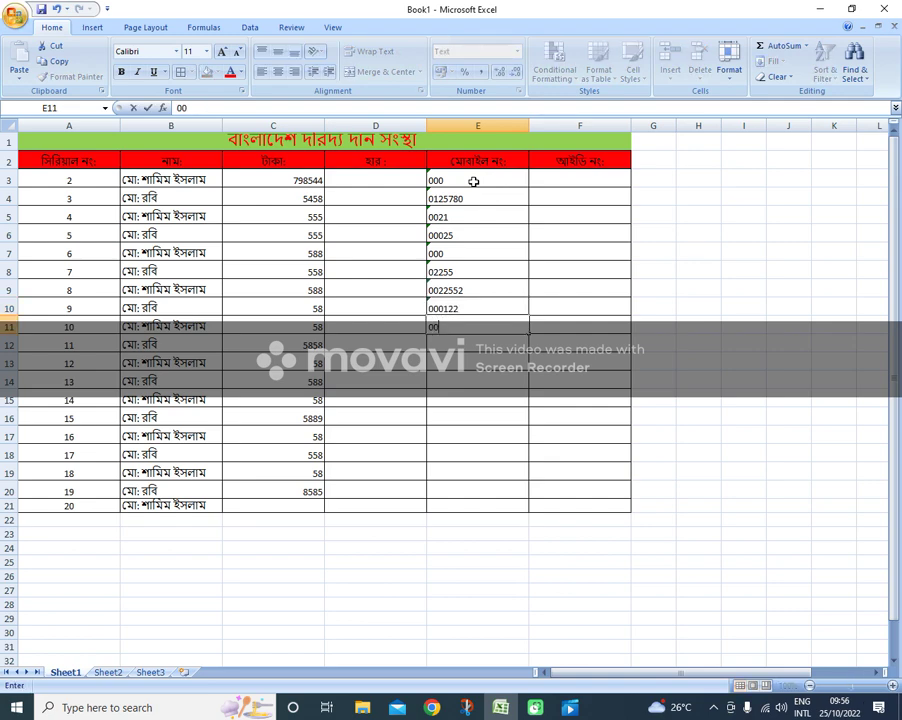
type("05")
Step: Fill the mobile numbers down to E21 and copy E3:E21 into the ID column starting at F3
mouse_move(451, 180)
left_mouse_down()
mouse_move(462, 262)
mouse_move(531, 340)
mouse_move(518, 510)
left_mouse_up()
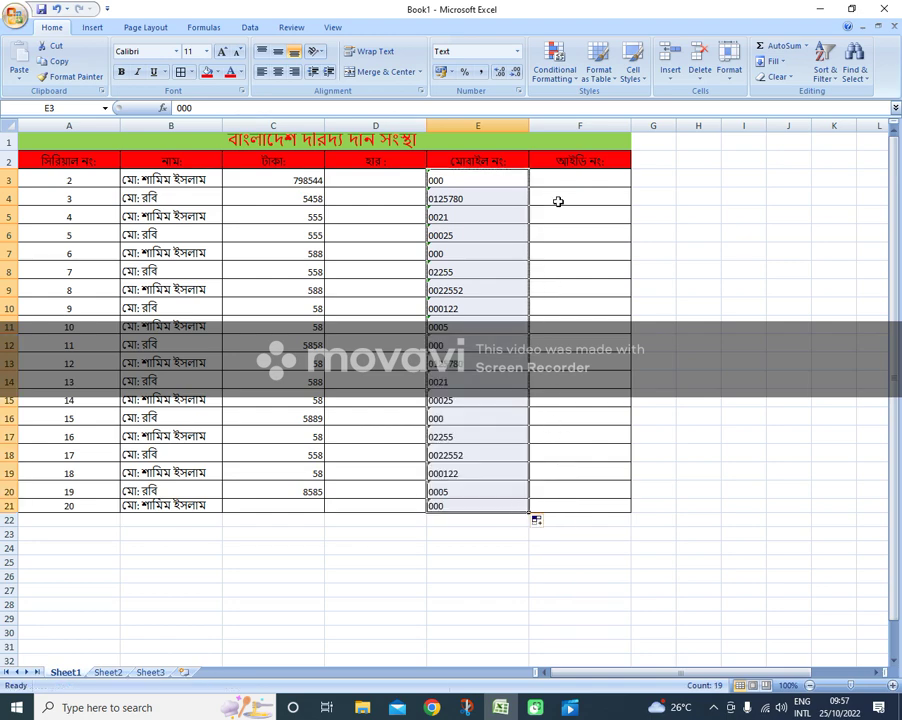
right_click(485, 221)
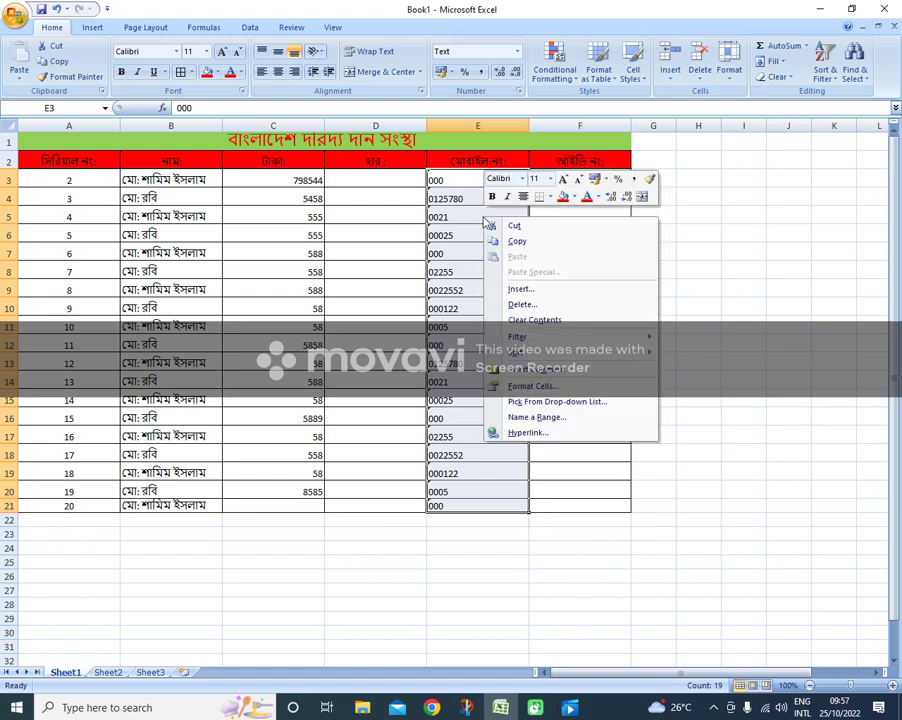
left_click(522, 242)
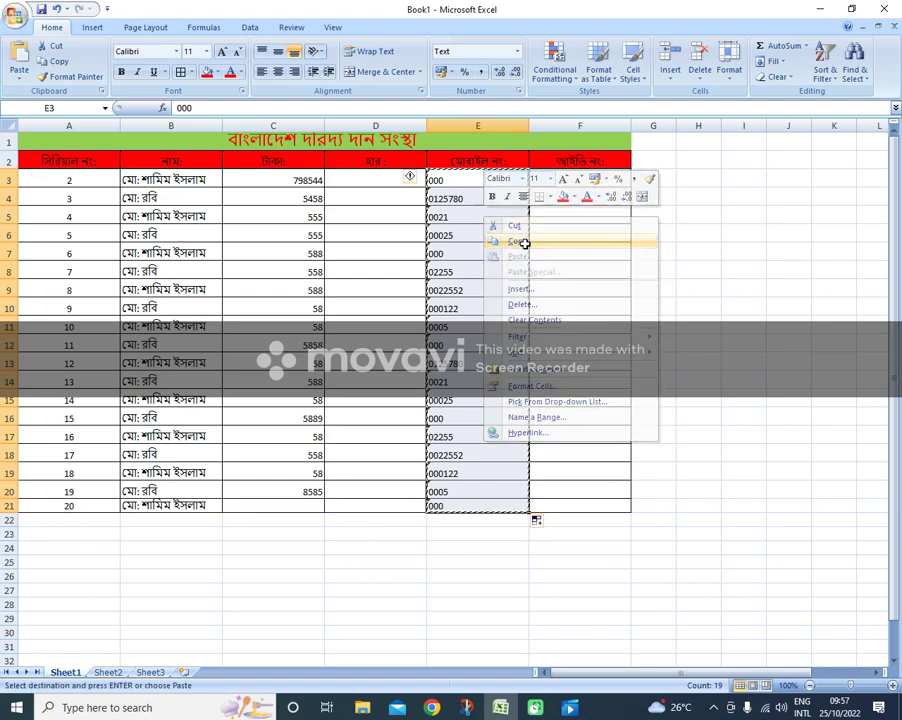
right_click(560, 181)
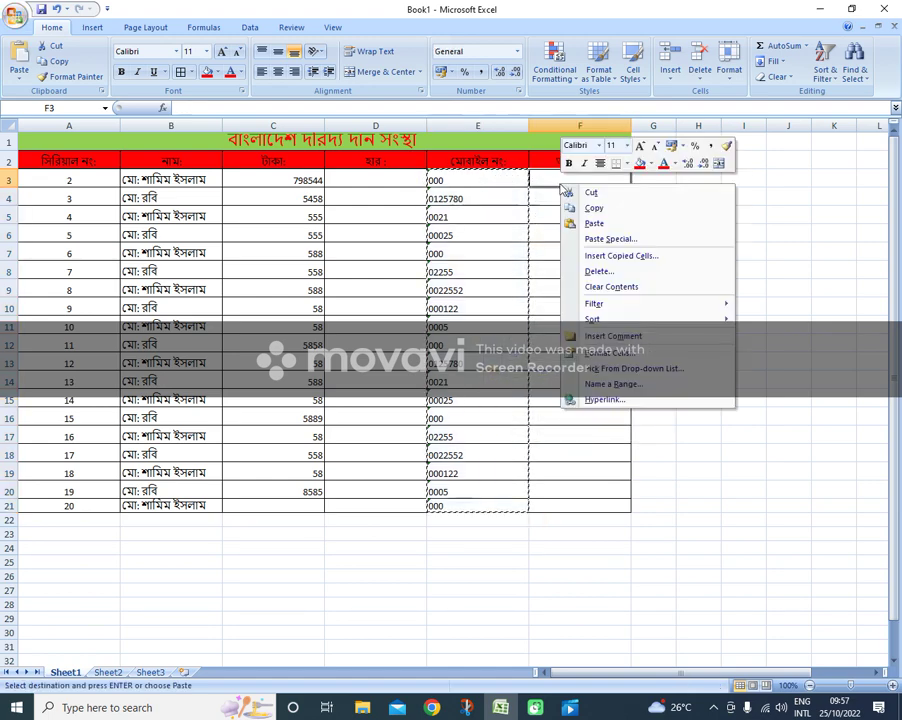
left_click(608, 230)
left_click(354, 194)
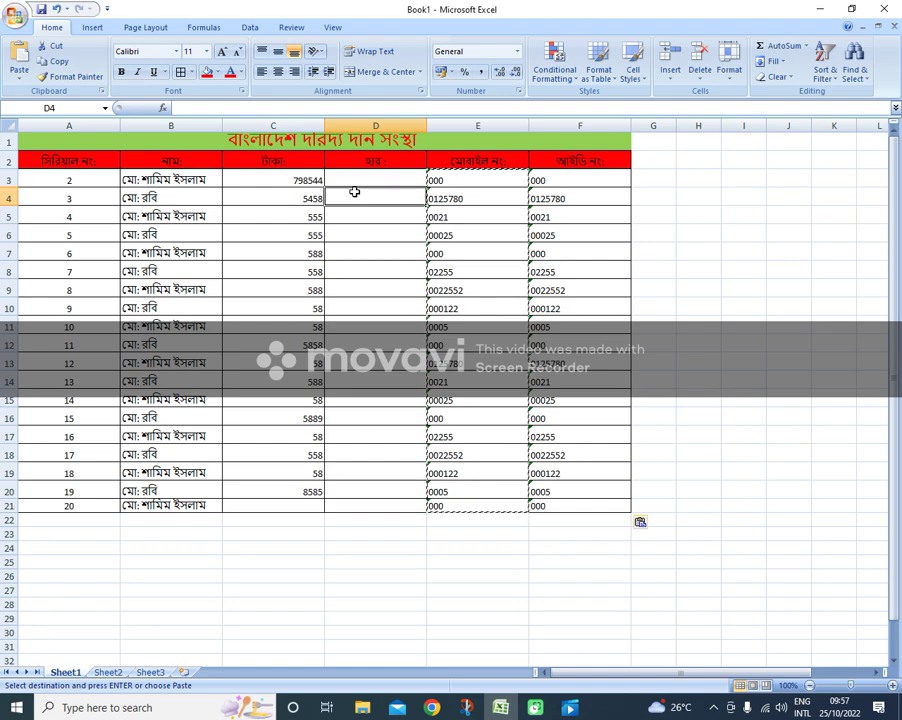
Step: Enter the rate formula =C3*100/5 in D3
left_click(355, 179)
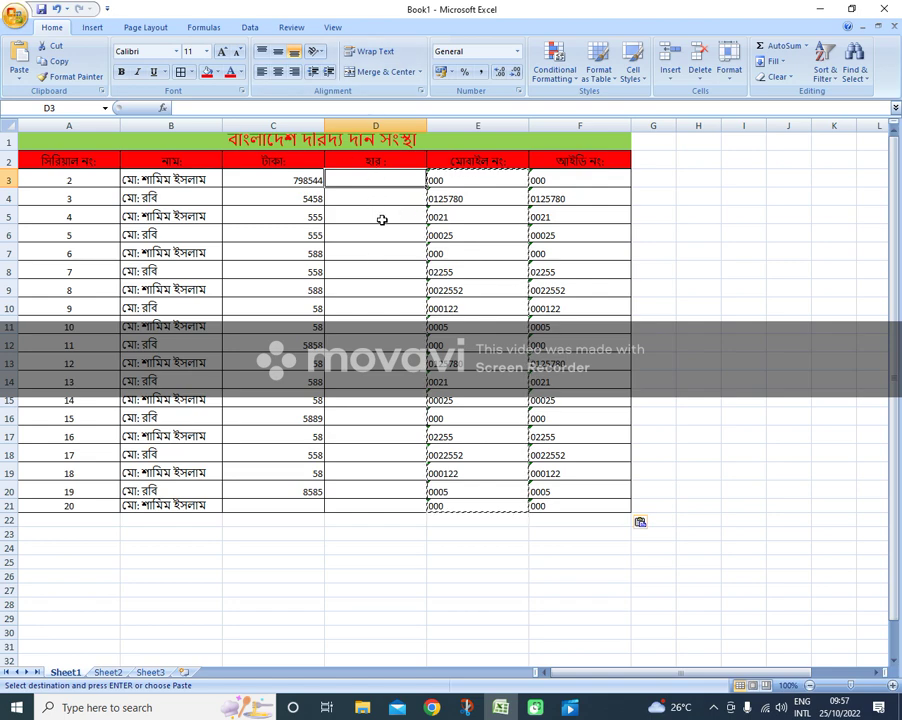
type("=")
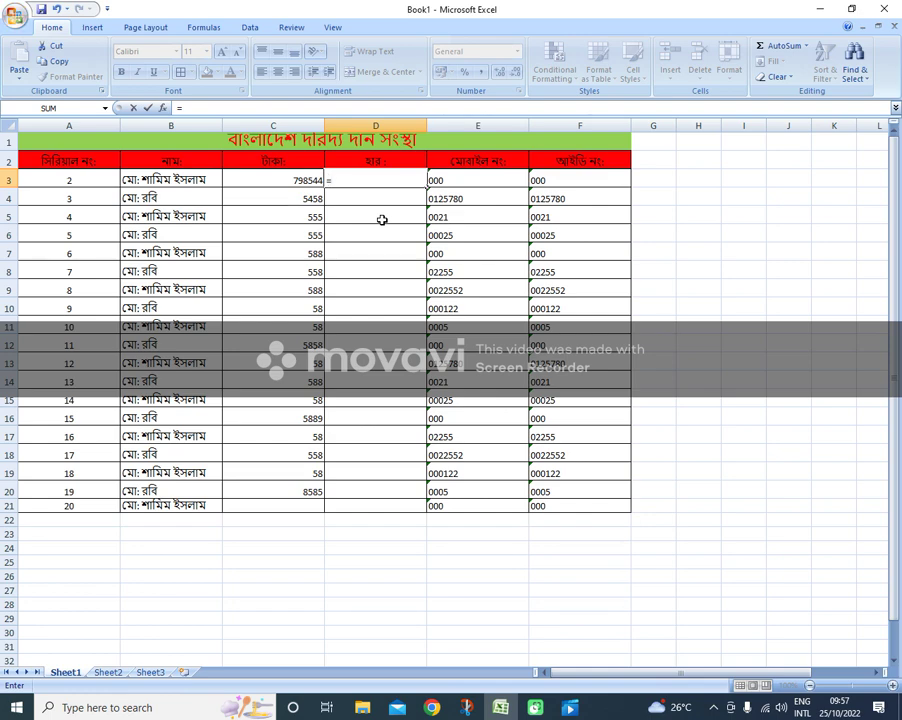
left_click(289, 174)
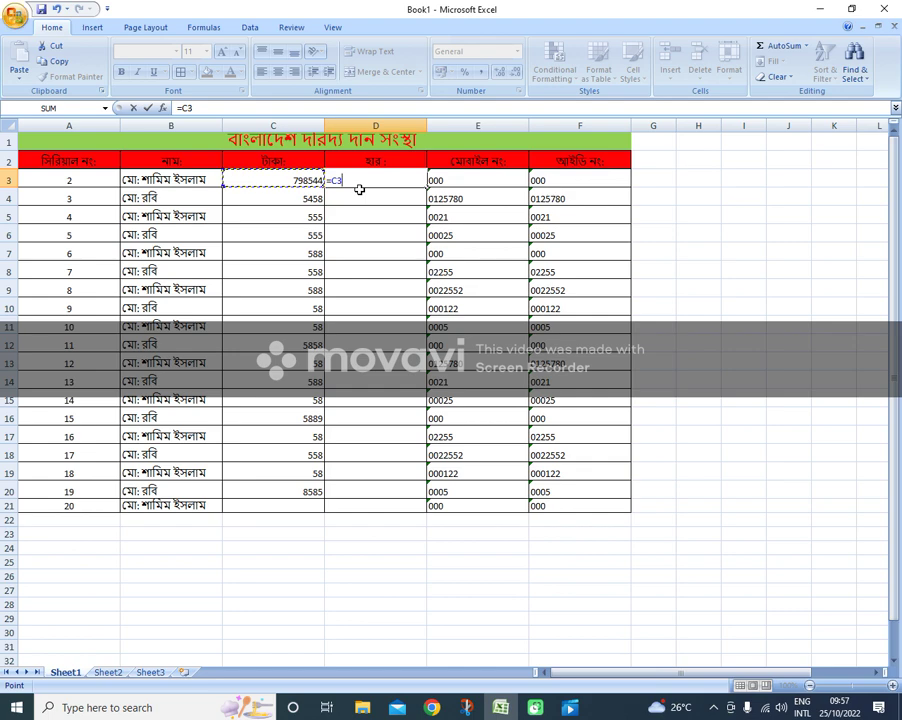
type("*")
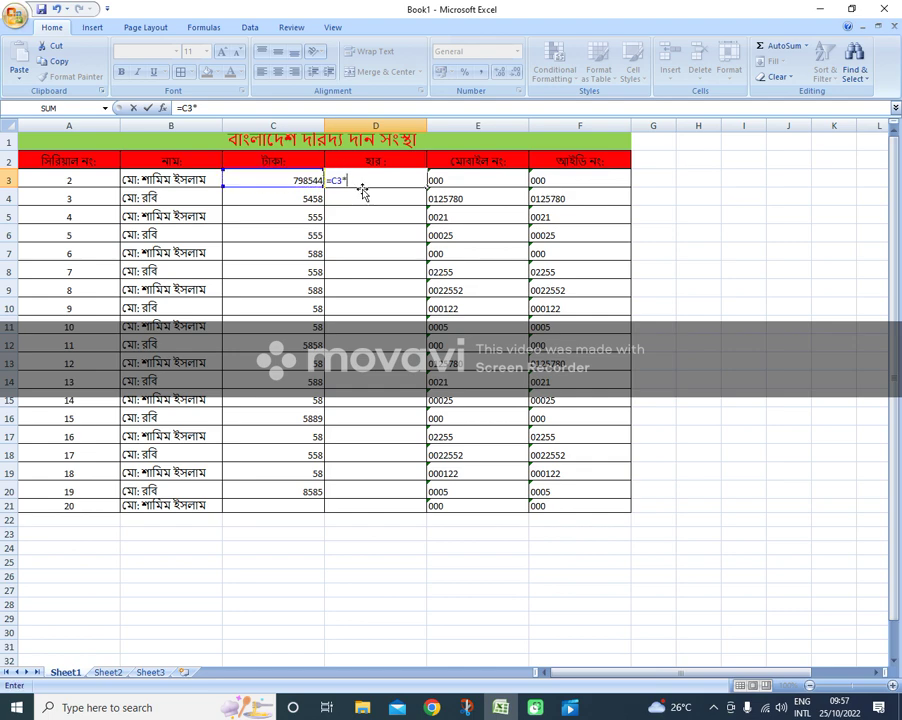
type("1")
type("00/")
type("5")
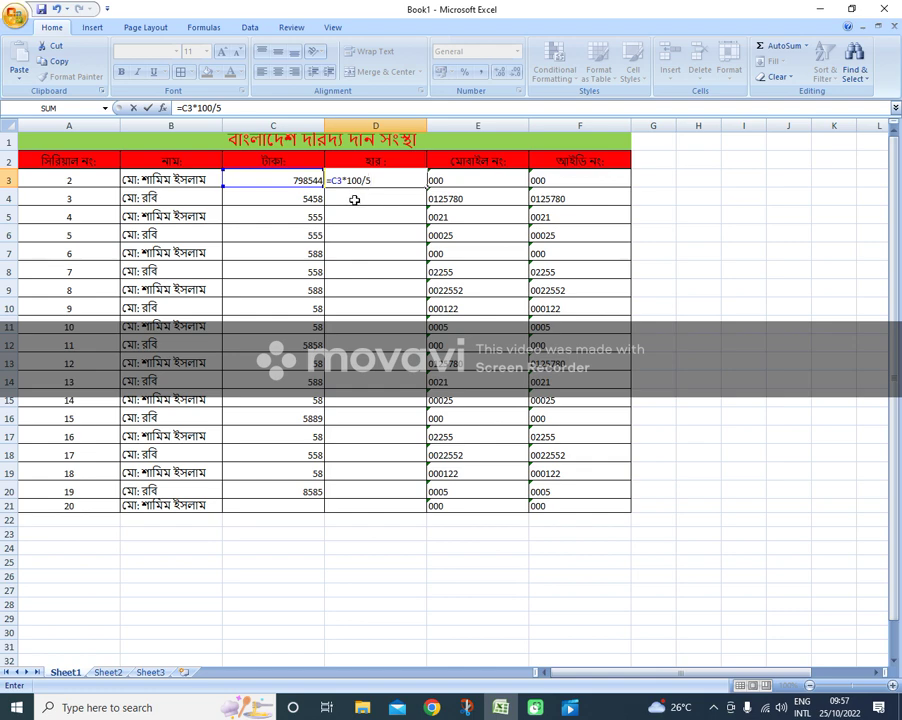
key("Return")
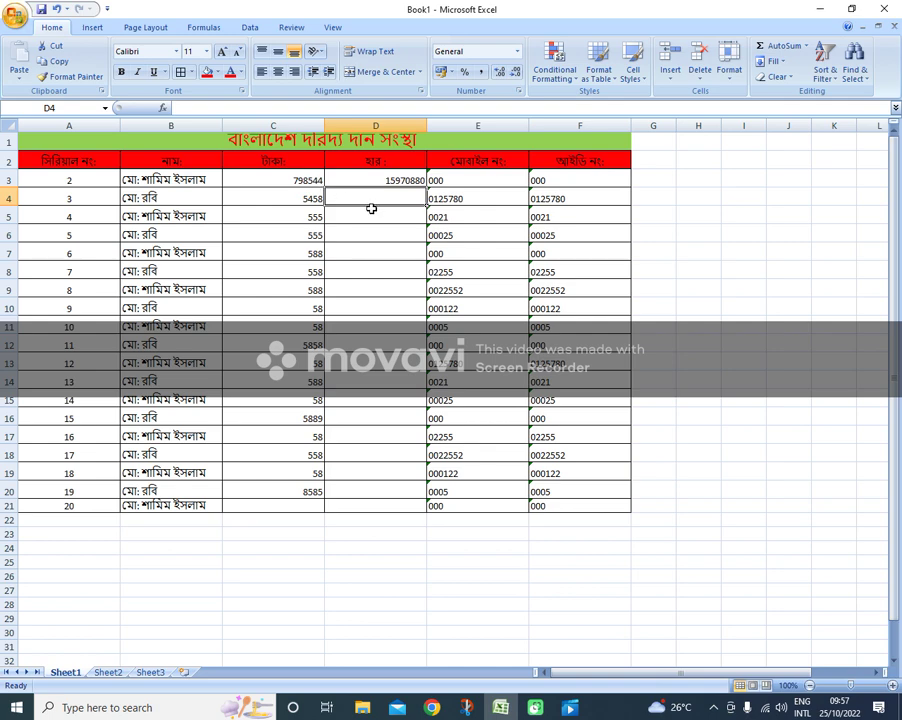
Step: Enter the rate formula =C4*100/5 in D4, giving 109160
type("=")
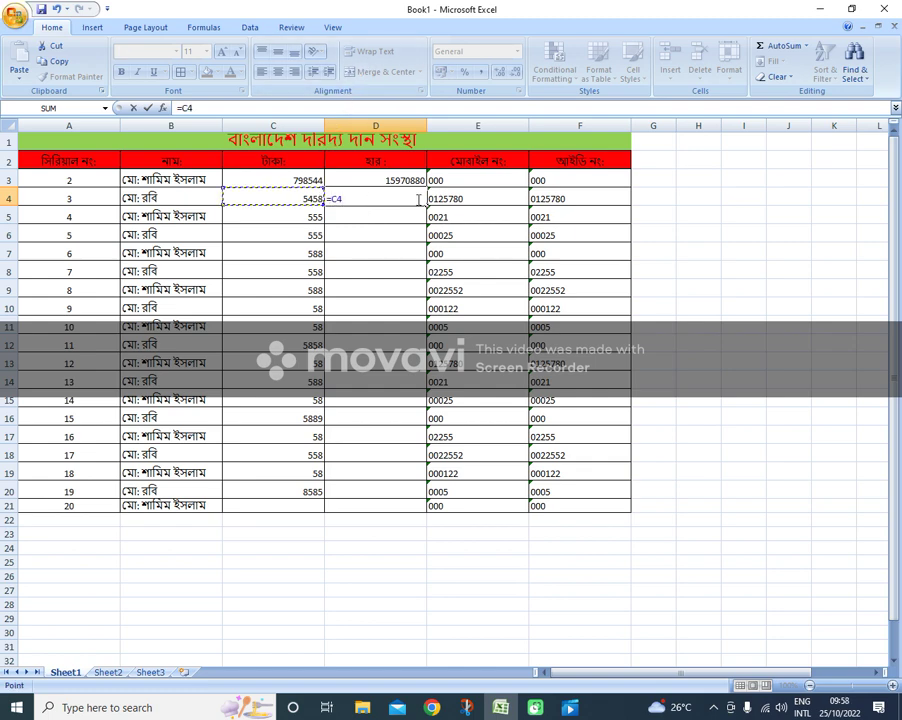
type("*")
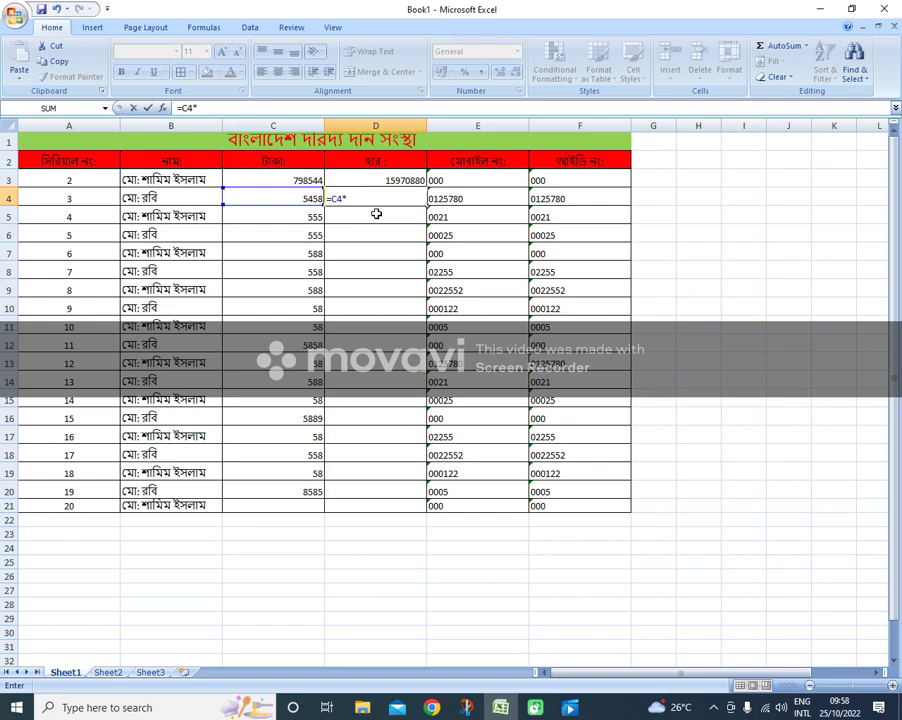
type("100")
type("/5")
key("Return")
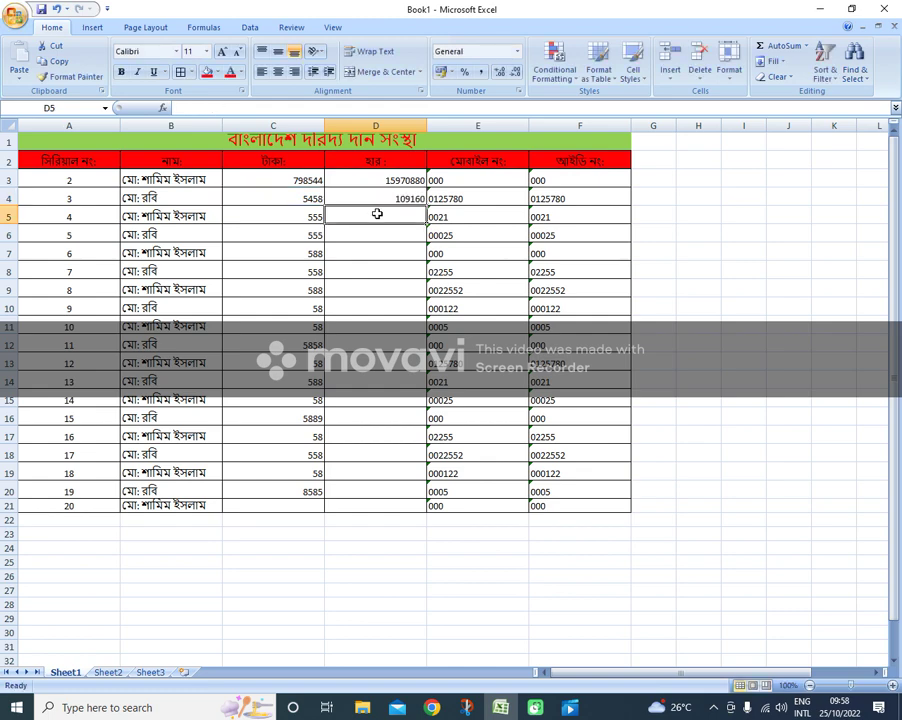
Step: Fill the rate formula down to D21 and apply All Borders to C22:D23
mouse_move(376, 183)
left_mouse_down()
mouse_move(390, 233)
mouse_move(389, 202)
mouse_move(430, 516)
left_mouse_up()
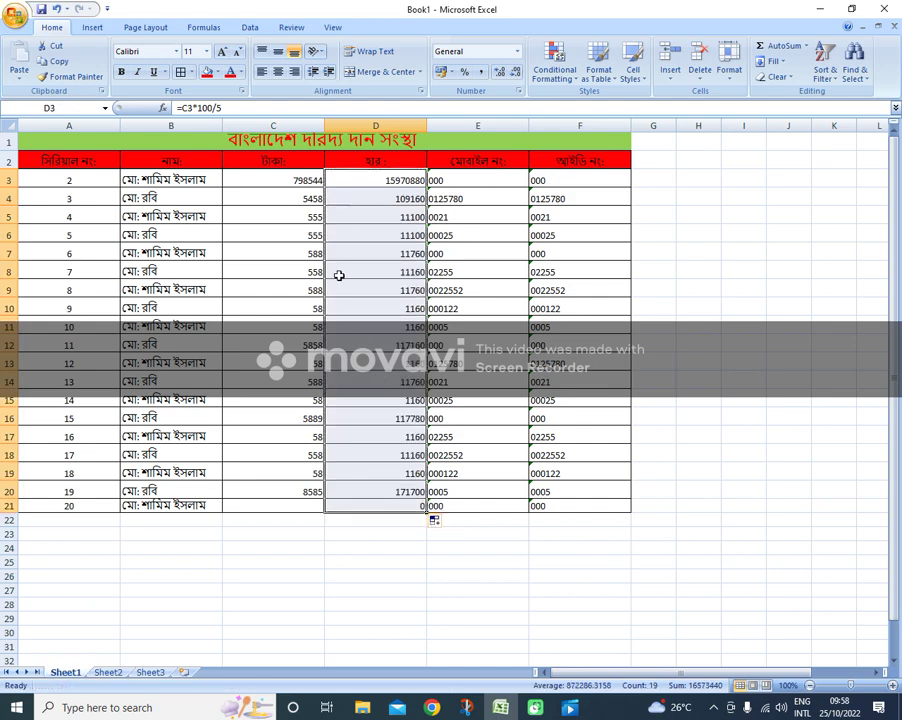
left_click(294, 512)
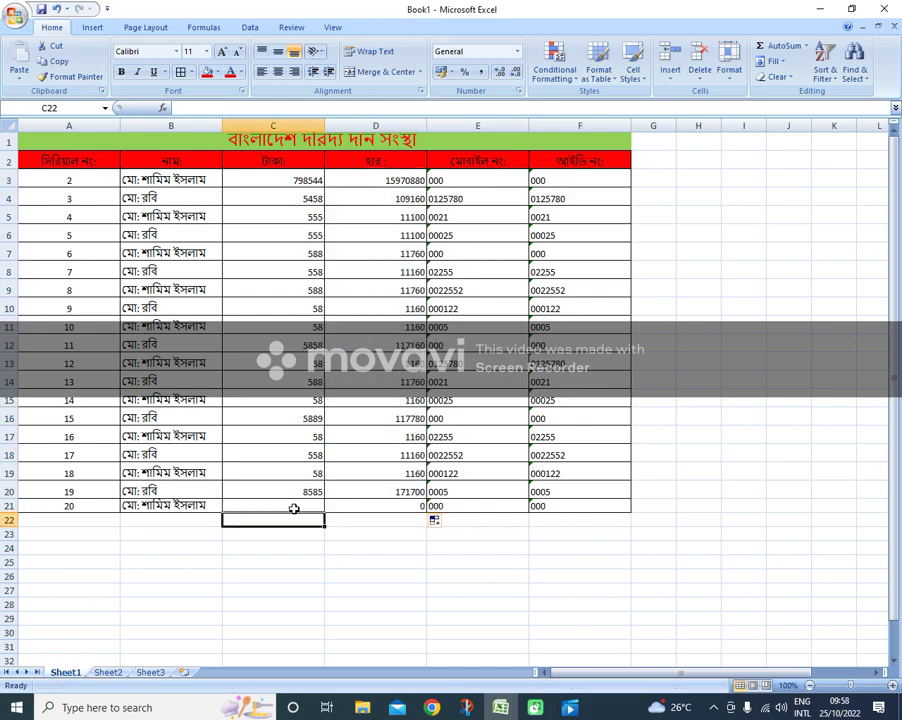
left_click(292, 507)
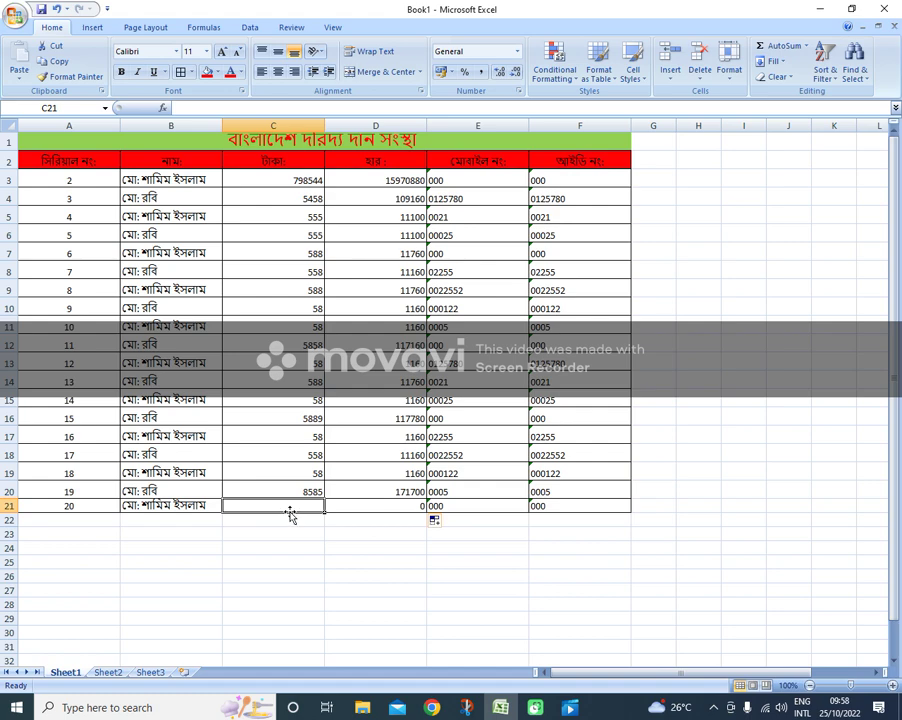
left_click(287, 518)
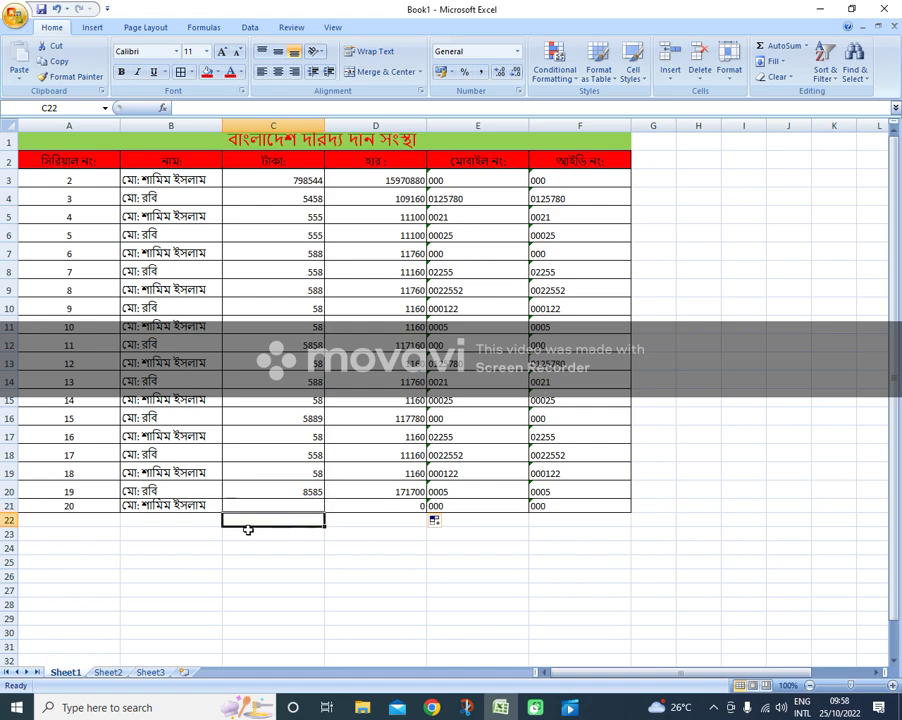
left_click_drag(266, 522, 345, 534)
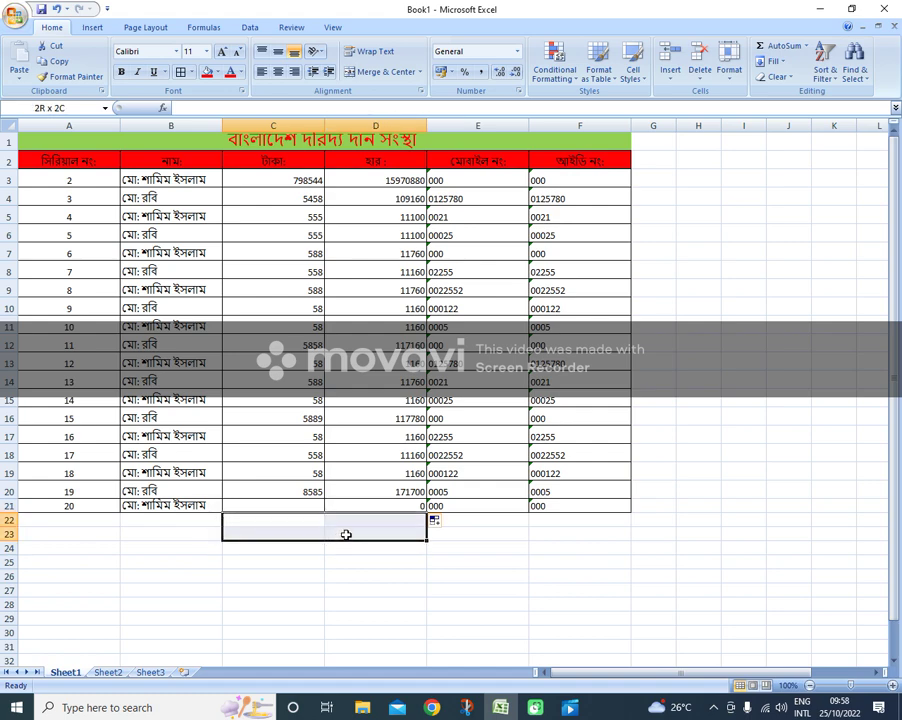
left_click(180, 71)
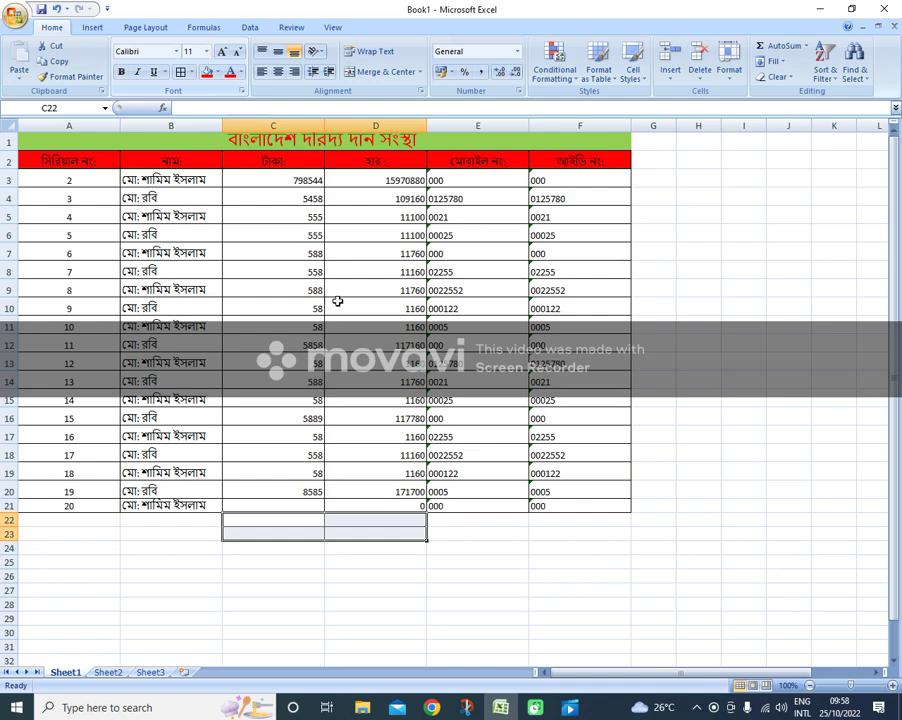
Step: Total the amount column with AutoSum in C22, giving 828672
left_click(288, 517)
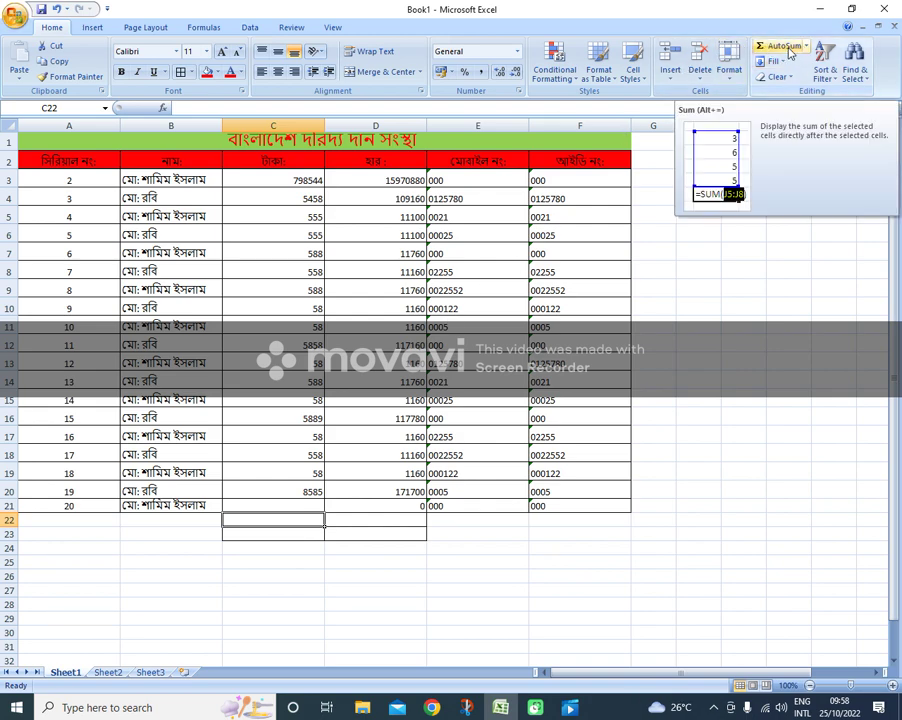
left_click(786, 47)
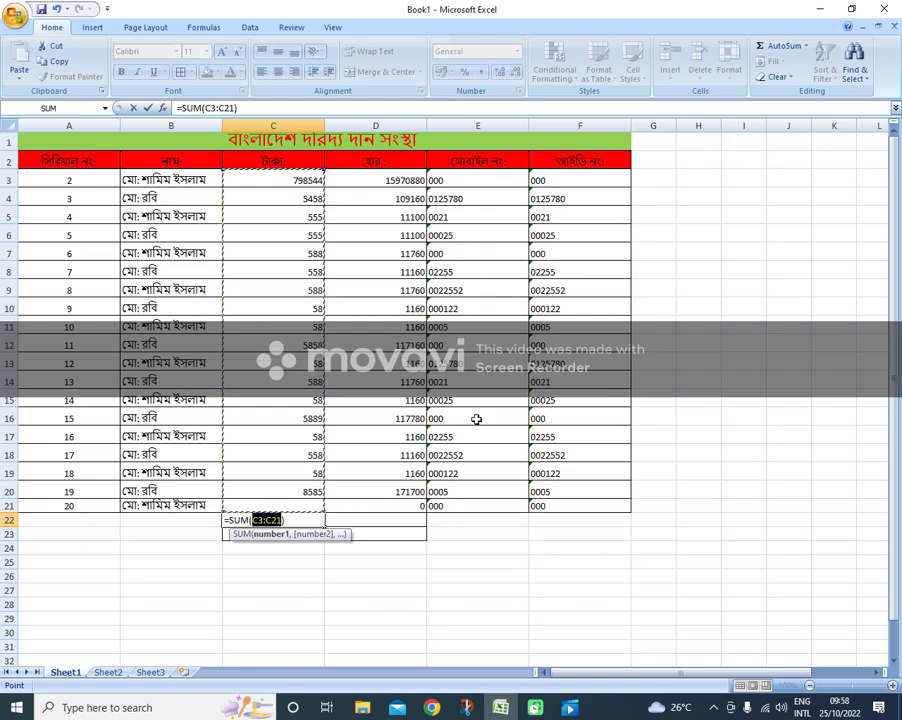
key("Return")
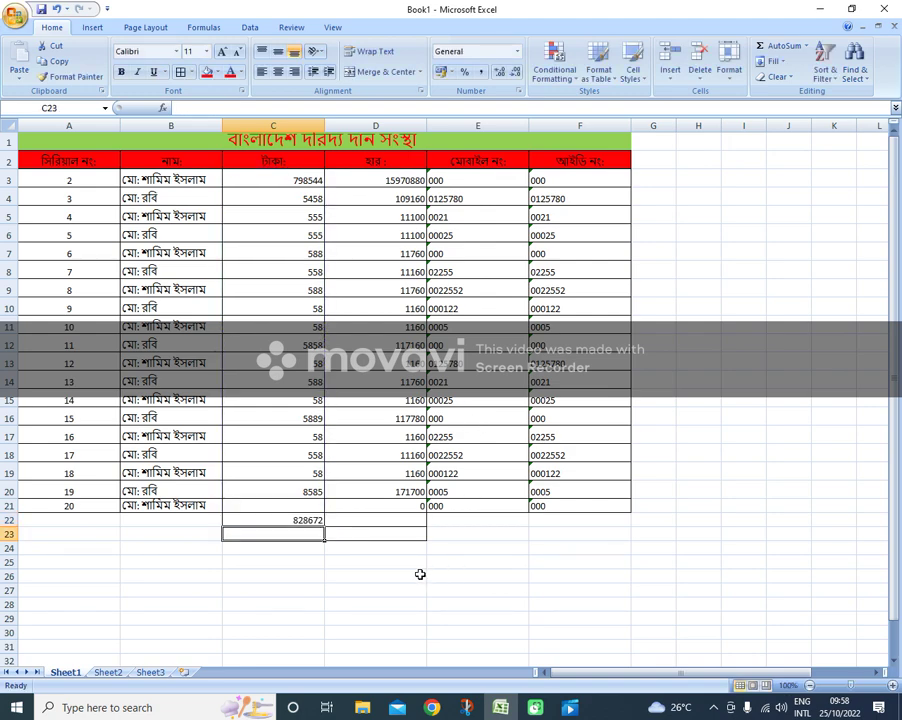
Step: Check the rate column D3:D21, then AutoSum it into D22, giving 16573440
left_click(352, 186)
left_click_drag(352, 190, 404, 507)
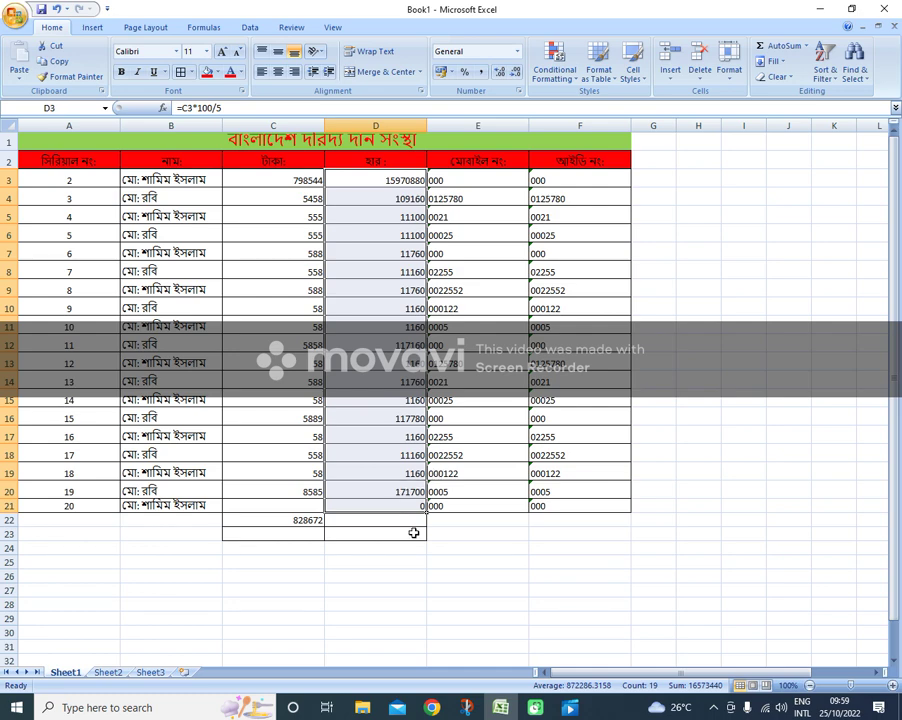
left_click(370, 523)
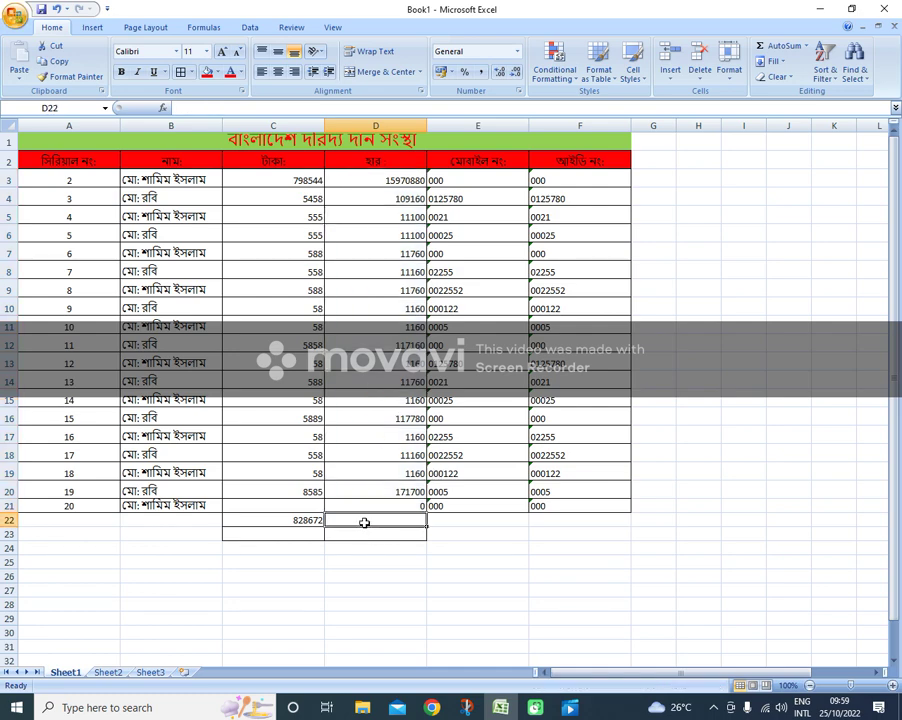
left_click(505, 522)
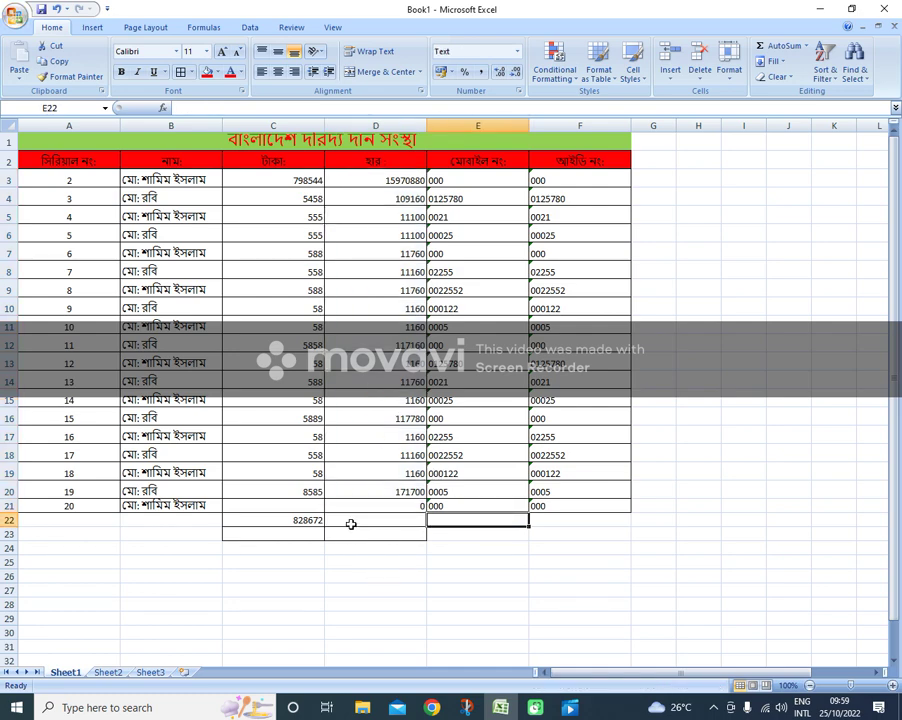
left_click(350, 520)
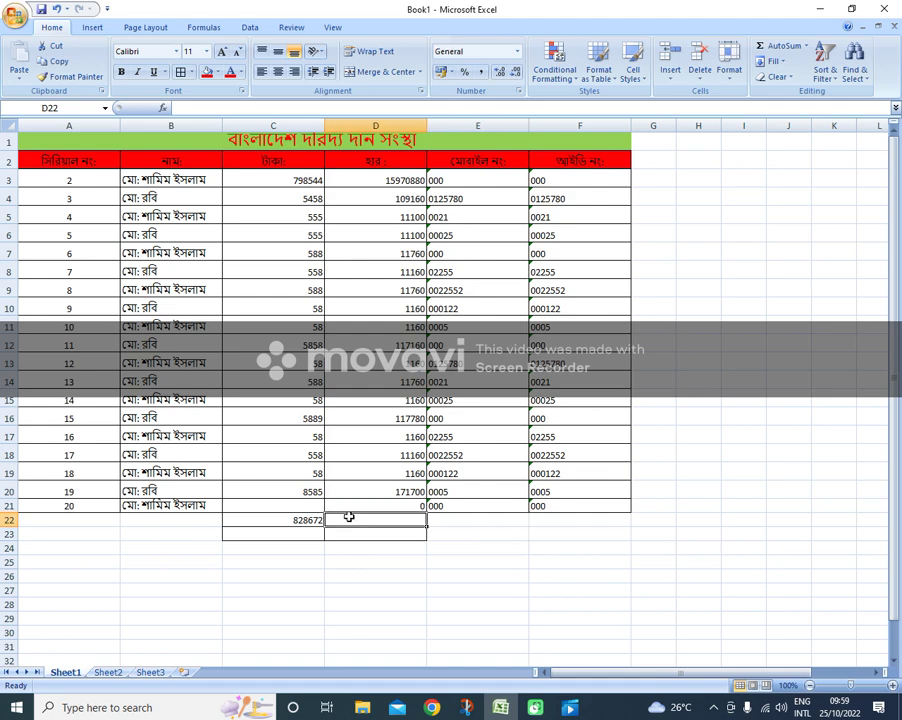
left_click(778, 50)
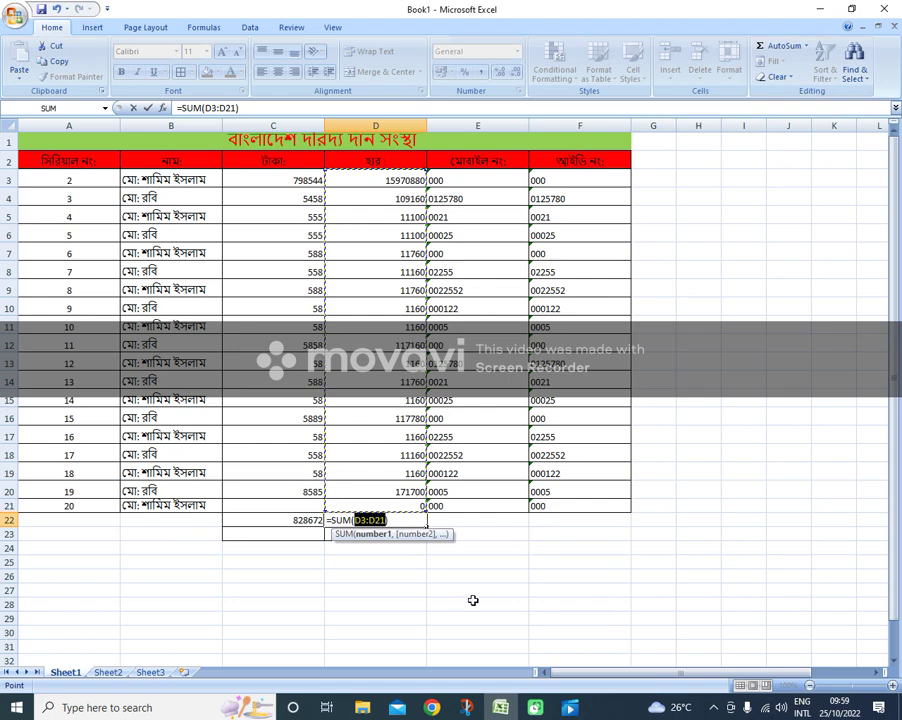
key("Return")
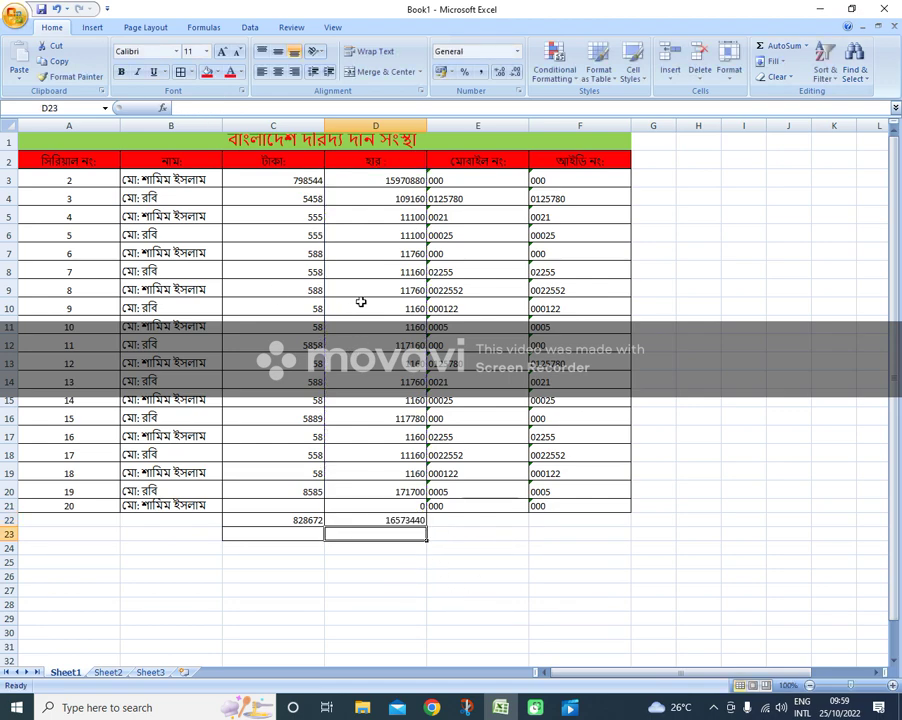
scroll(330, 300, "down", 2)
scroll(270, 285, "up", 2)
Step: Save the workbook as Book1 under This PC, then close the Excel window
left_click(13, 14)
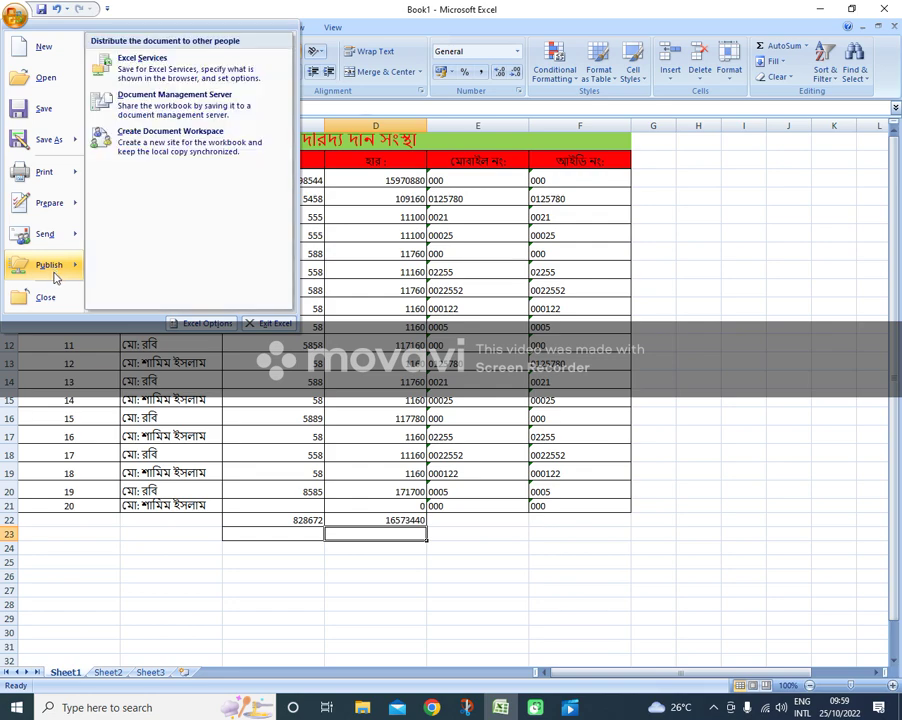
mouse_move(45, 234)
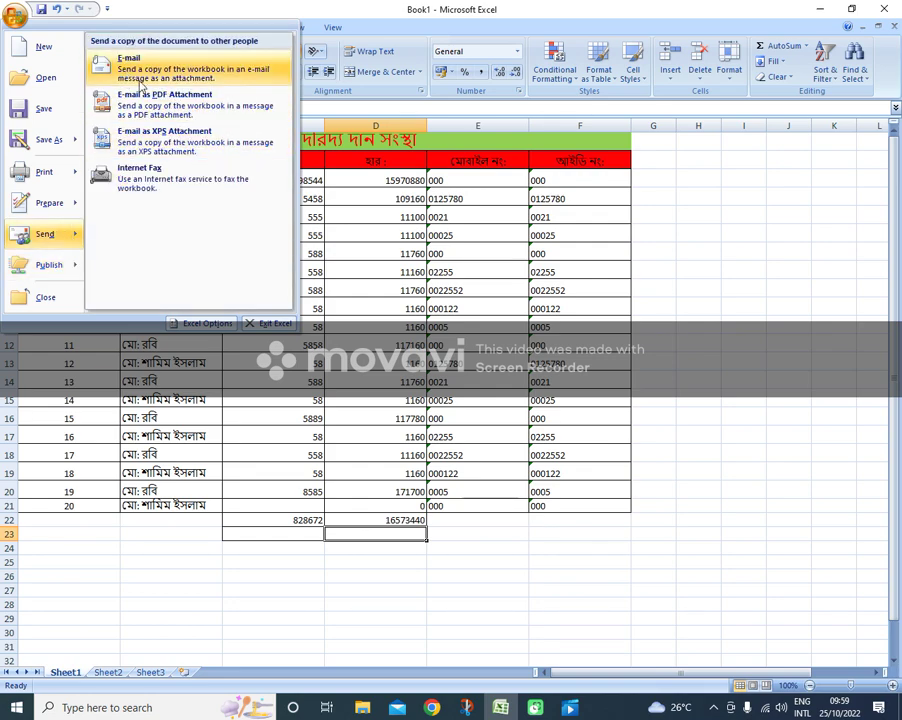
left_click(15, 13)
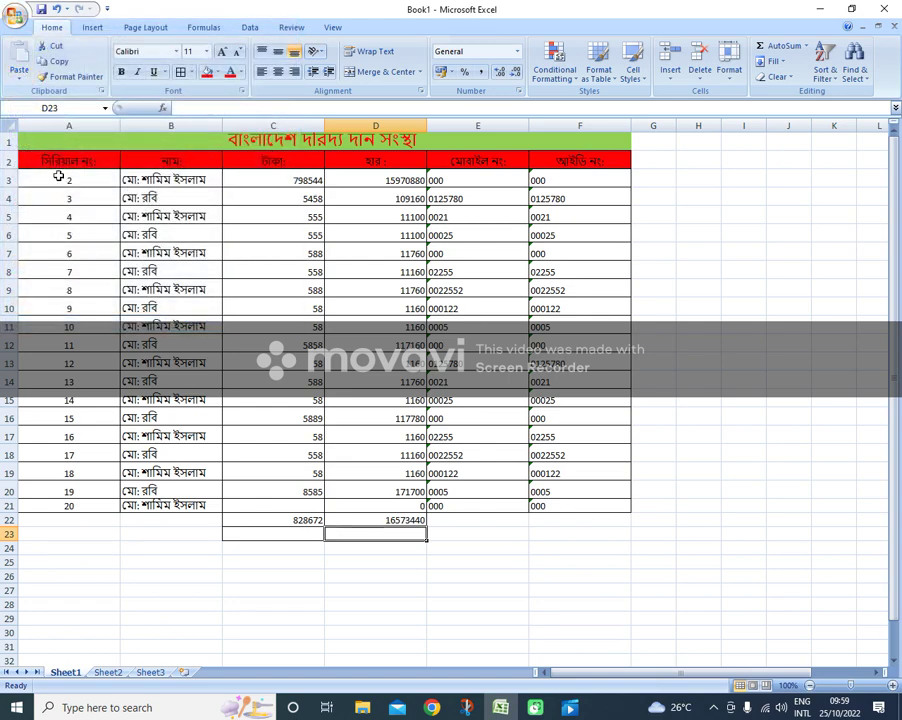
key("alt")
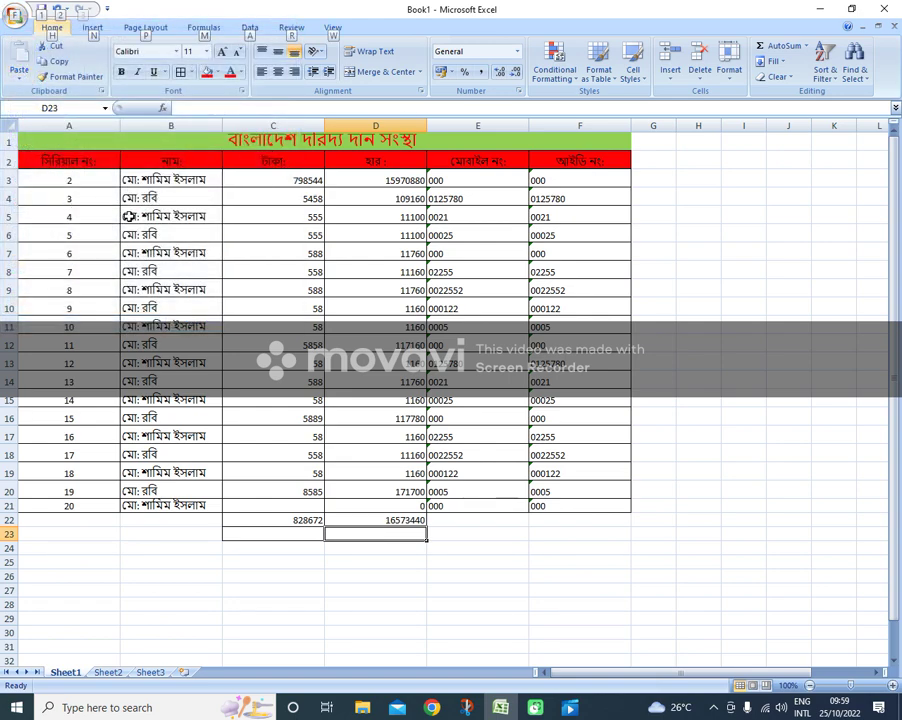
left_click(10, 14)
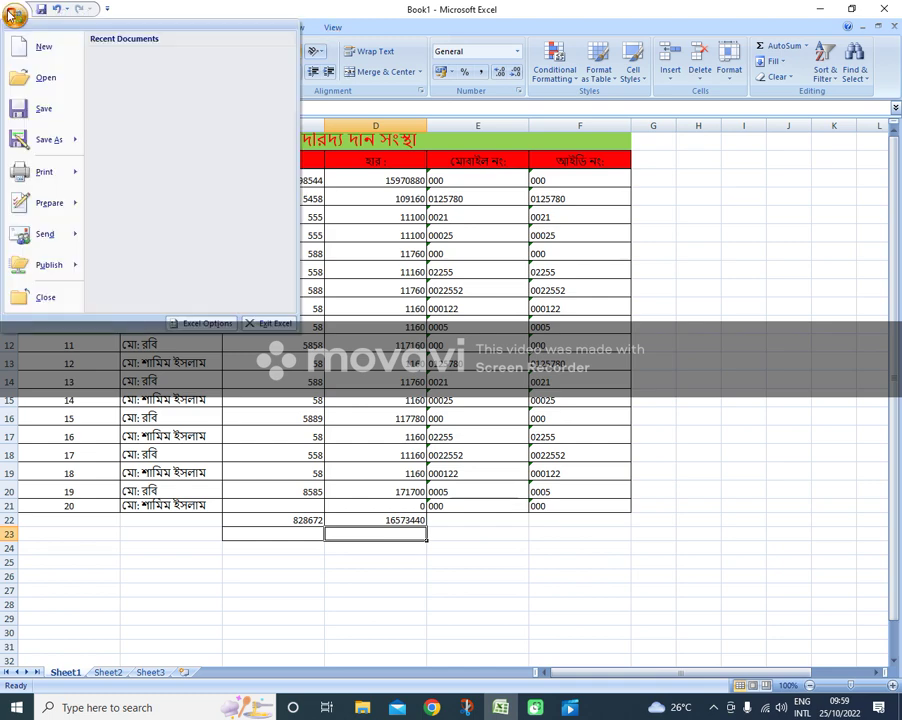
left_click(44, 110)
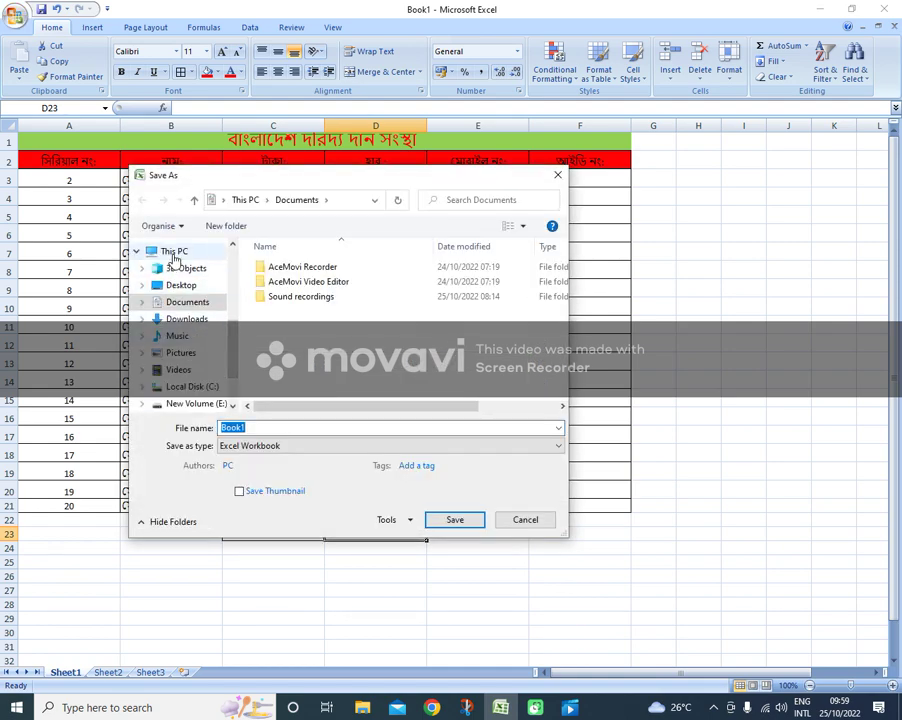
left_click(174, 252)
scroll(178, 312, "down", 1)
scroll(178, 312, "down", 1)
scroll(182, 314, "up", 2)
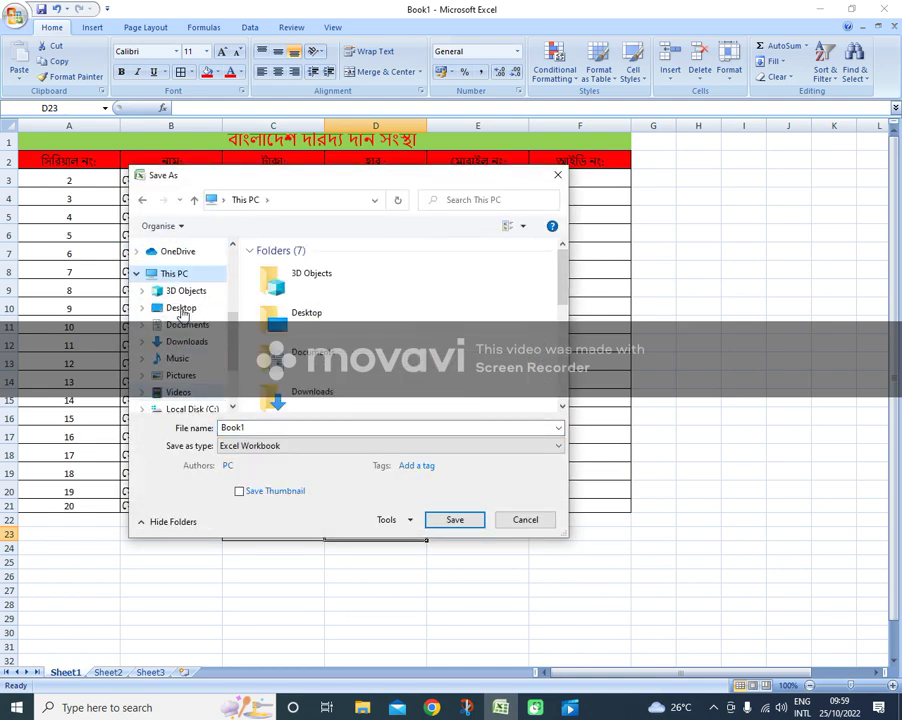
left_click(455, 519)
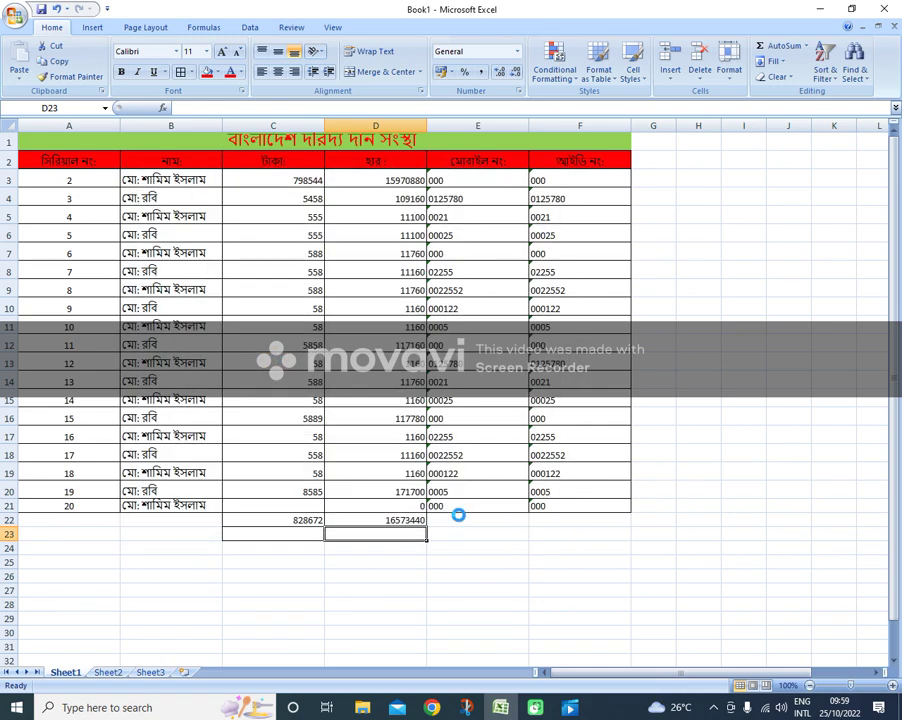
left_click(885, 7)
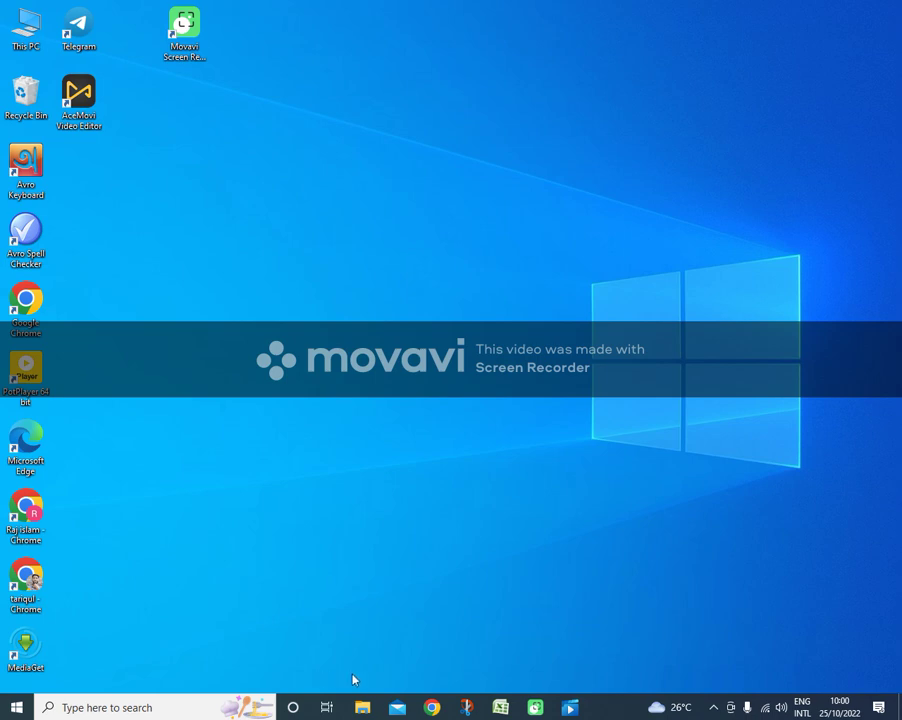
Step: Relaunch Excel 2007 from the taskbar icon
left_click(500, 707)
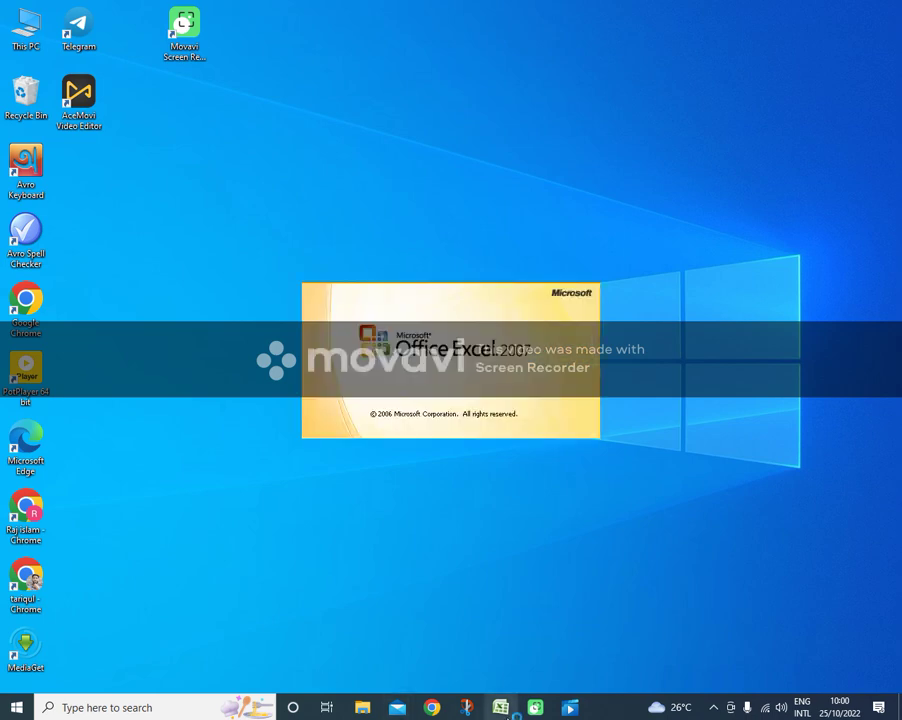